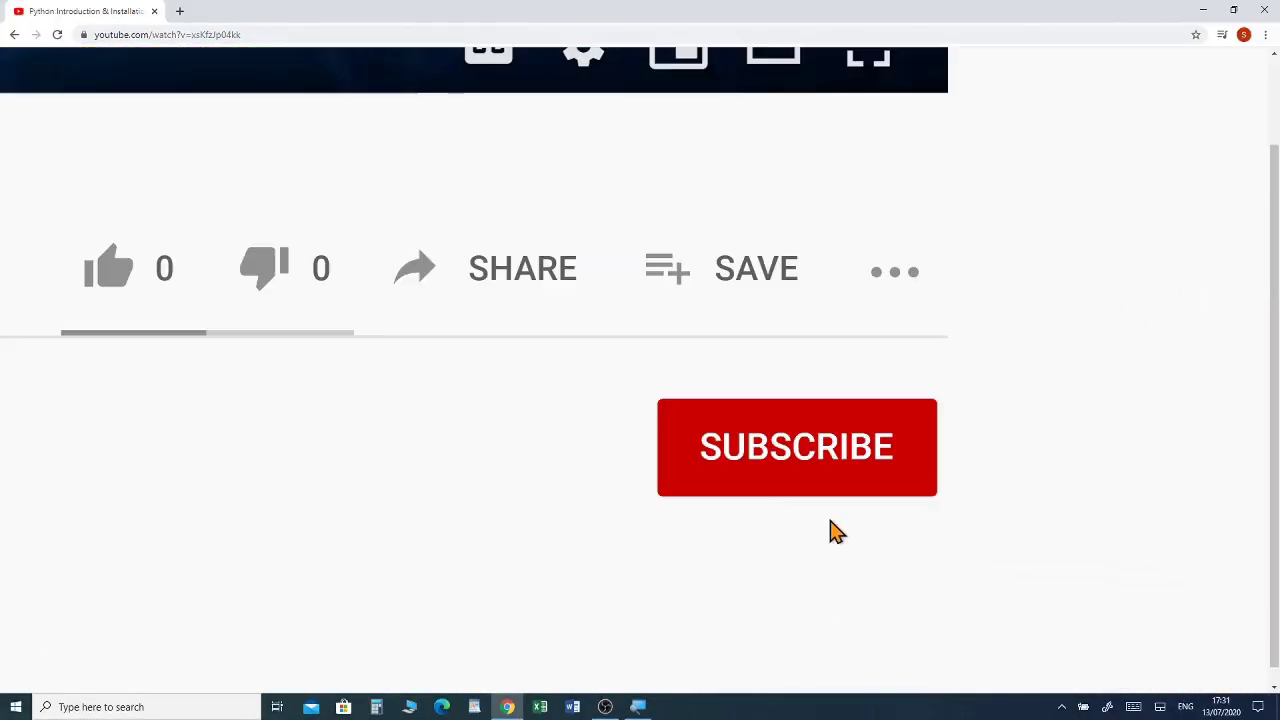
- Subscribe to the video's channel with all notifications turned on, and open the video's sharing options
{"action": "left_click", "coordinate": [824, 483]}
{"action": "left_click", "coordinate": [894, 452]}
{"action": "left_click", "coordinate": [1020, 437]}
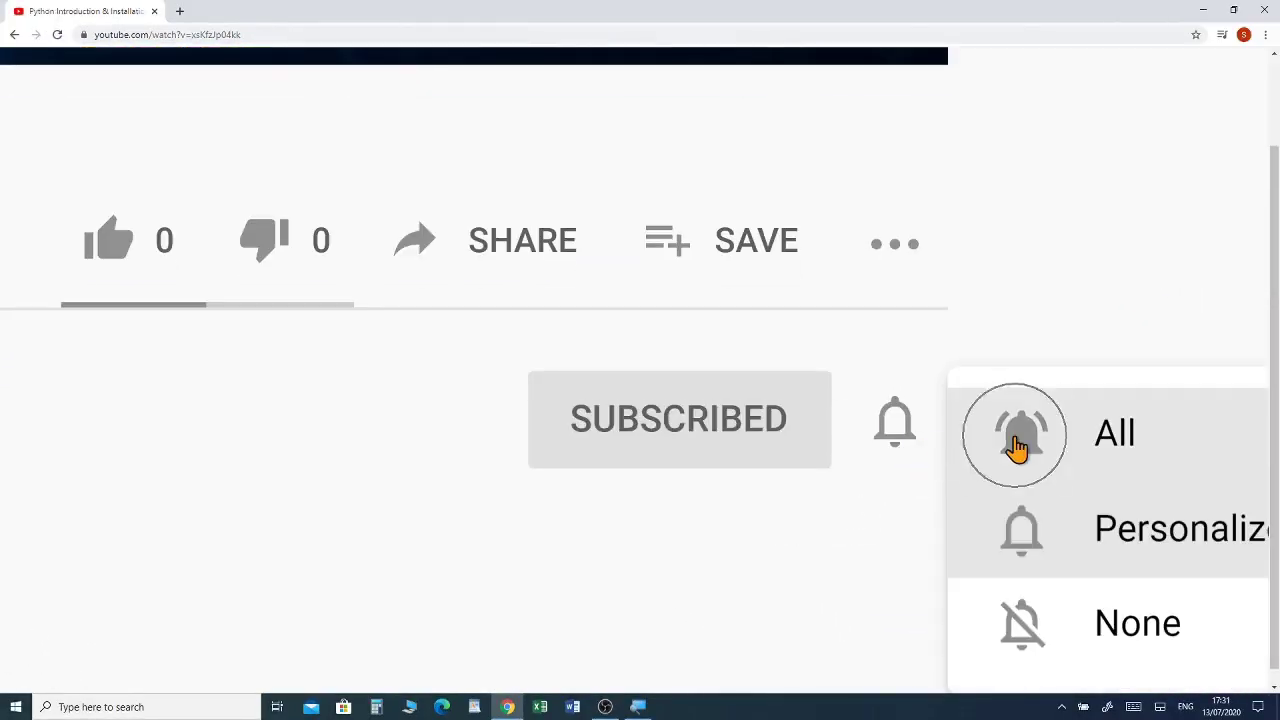
{"action": "left_click", "coordinate": [443, 248]}
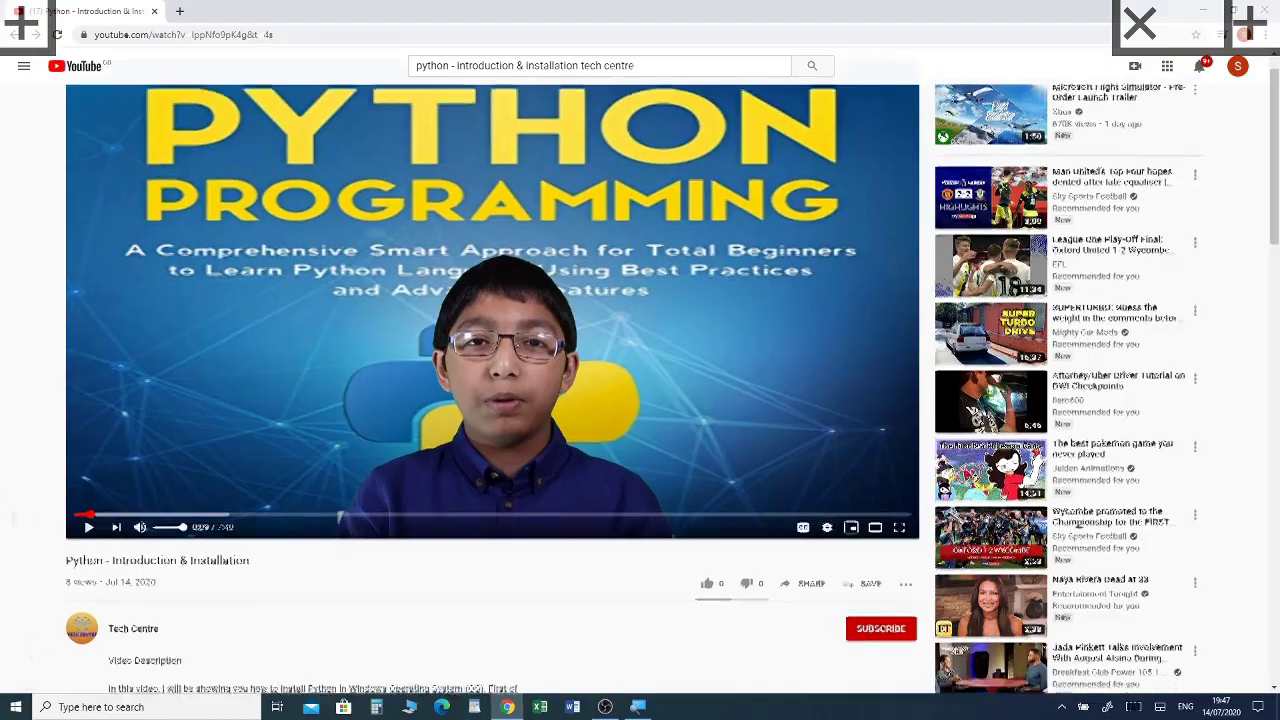
- Expand the full description of the "Python - Introduction & Installation" video
{"action": "scroll", "coordinate": [218, 455], "scroll_direction": "up", "scroll_amount": 3, "text": "ctrl"}
{"action": "scroll", "coordinate": [218, 455], "scroll_direction": "down", "scroll_amount": 2}
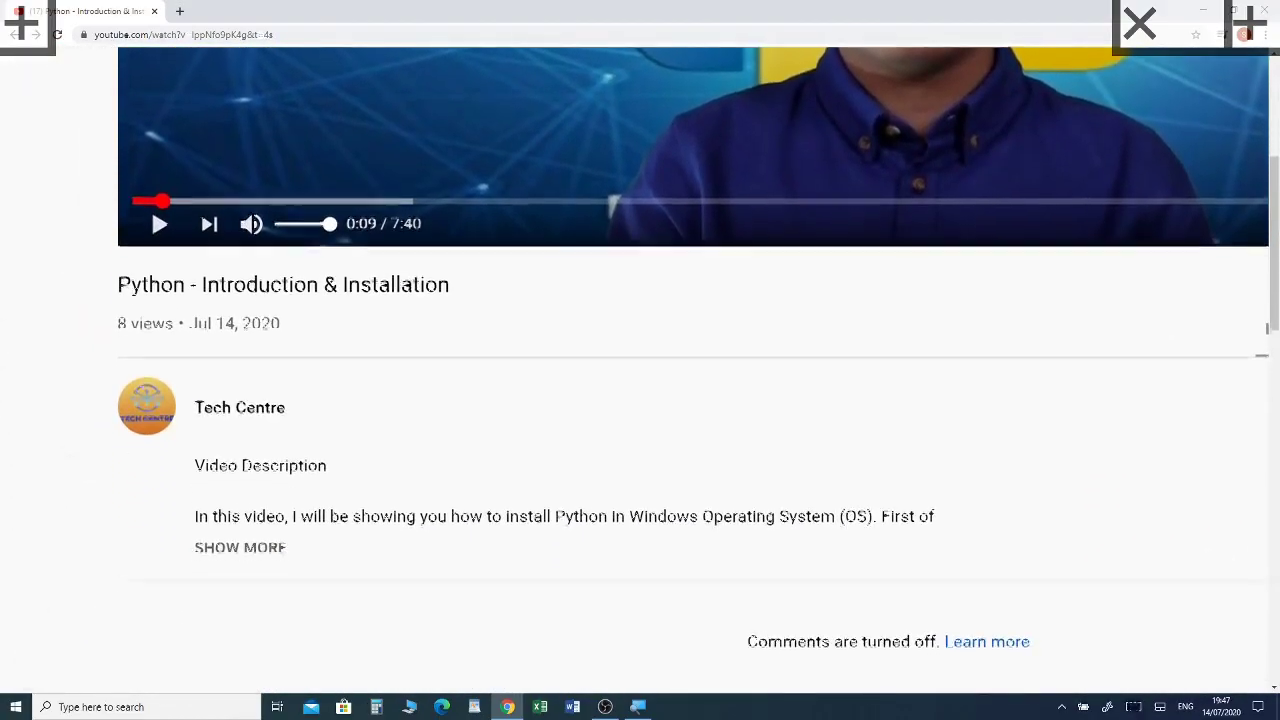
{"action": "left_click", "coordinate": [238, 504]}
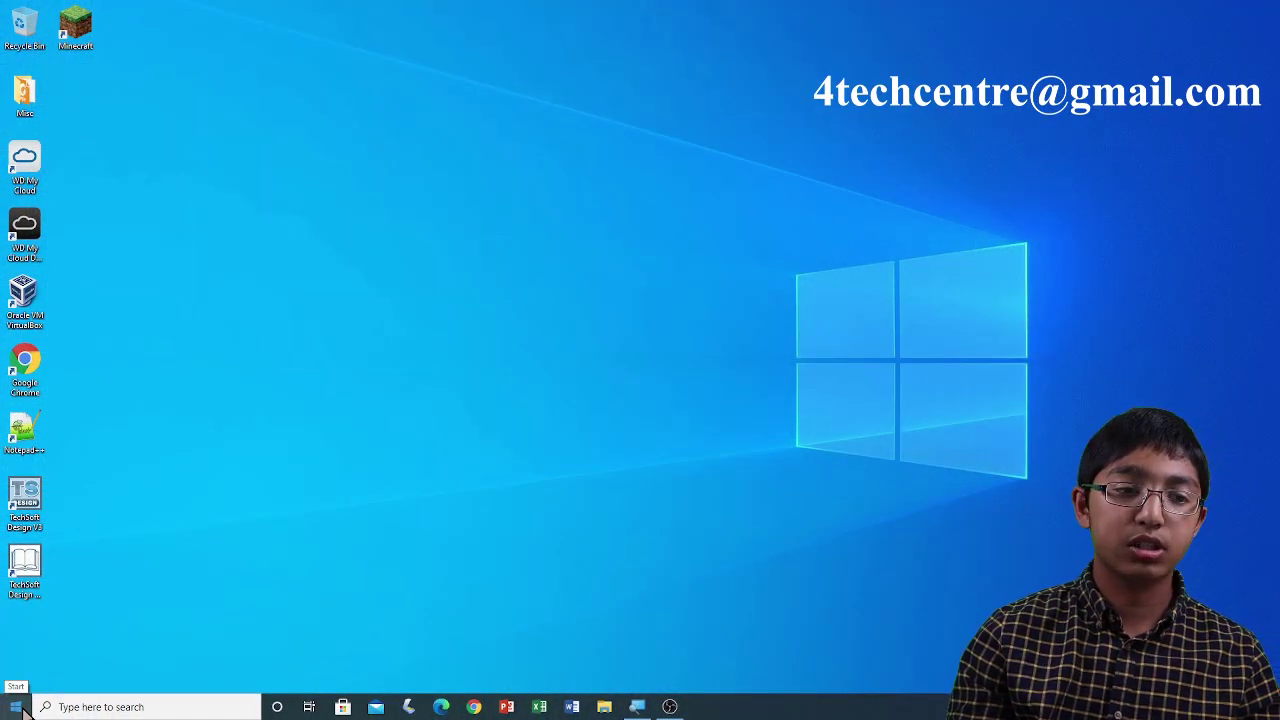
- Switch to Paint 3D from the installed apps and start a new project
{"action": "left_click", "coordinate": [16, 707]}
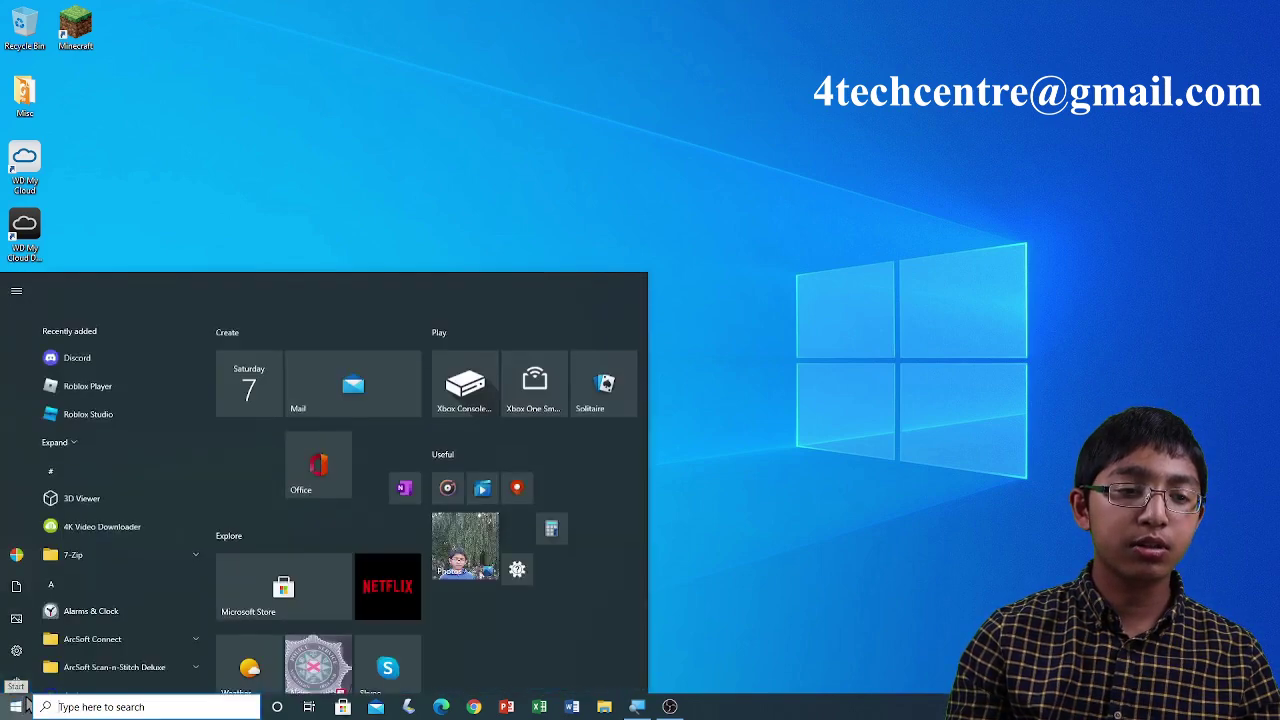
{"action": "scroll", "coordinate": [97, 553], "scroll_direction": "down", "scroll_amount": 5}
{"action": "scroll", "coordinate": [97, 553], "scroll_direction": "down", "scroll_amount": 15}
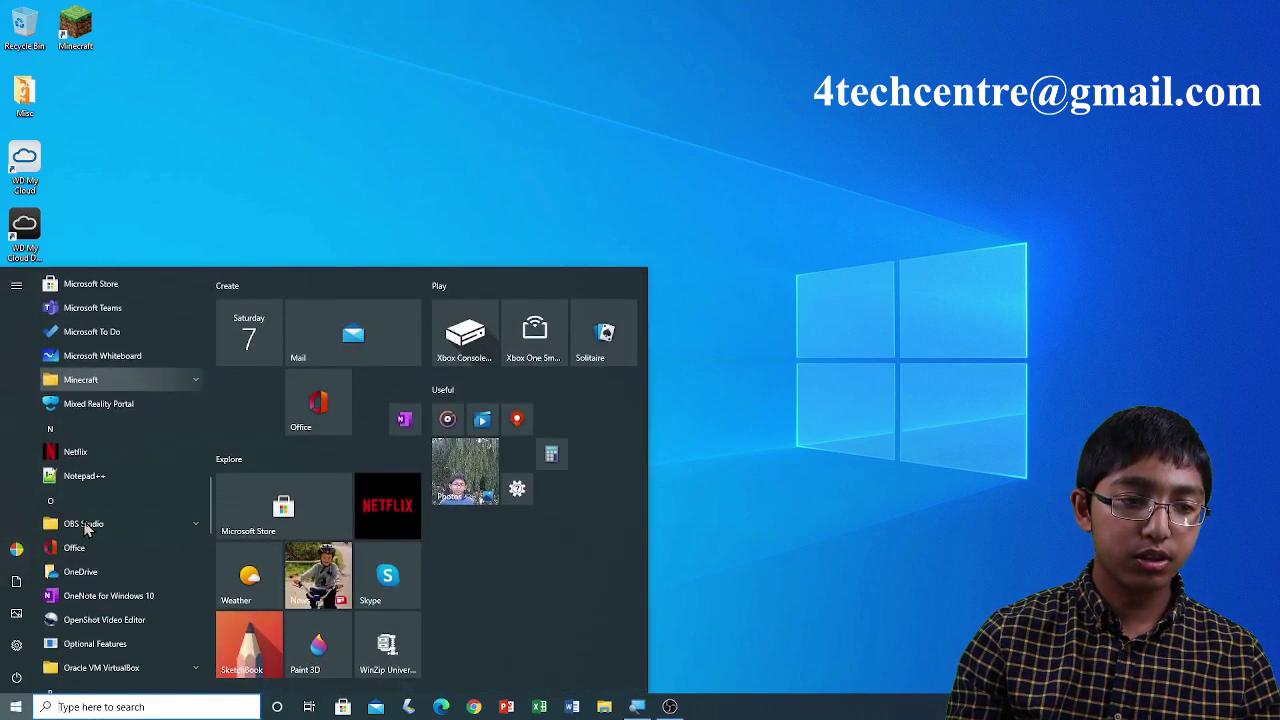
{"action": "scroll", "coordinate": [85, 527], "scroll_direction": "down", "scroll_amount": 2}
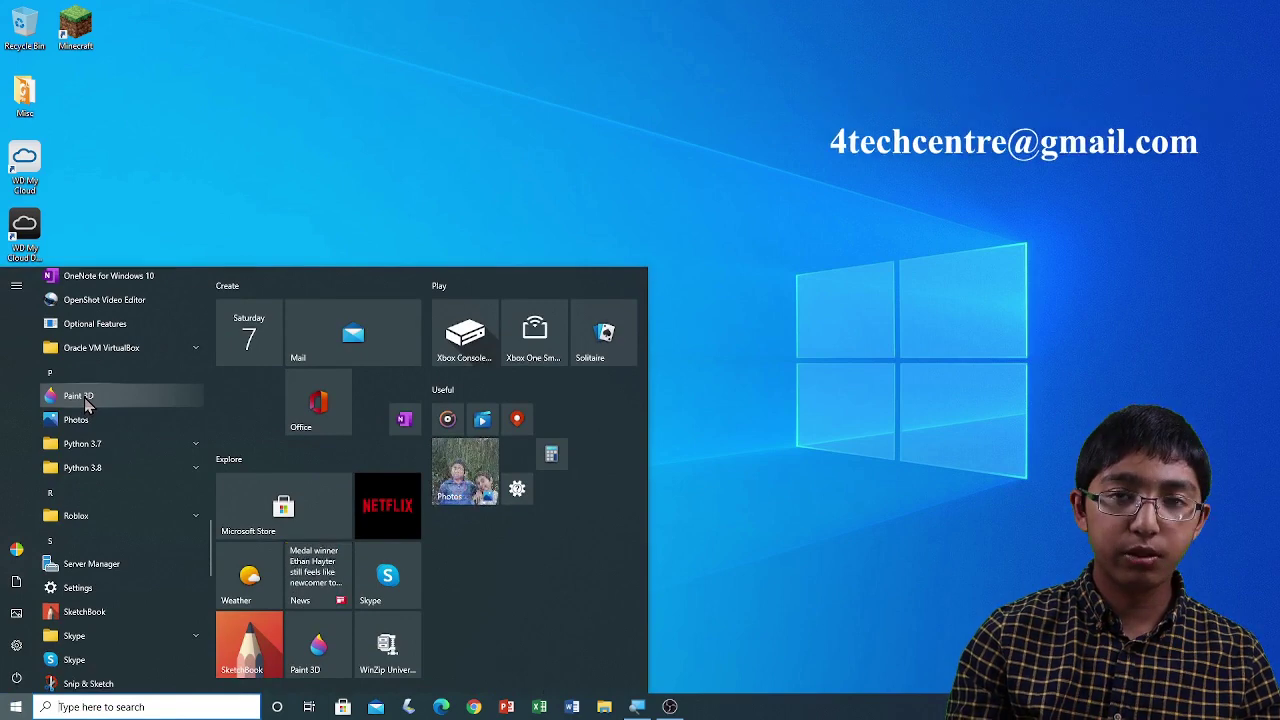
{"action": "left_click", "coordinate": [80, 396]}
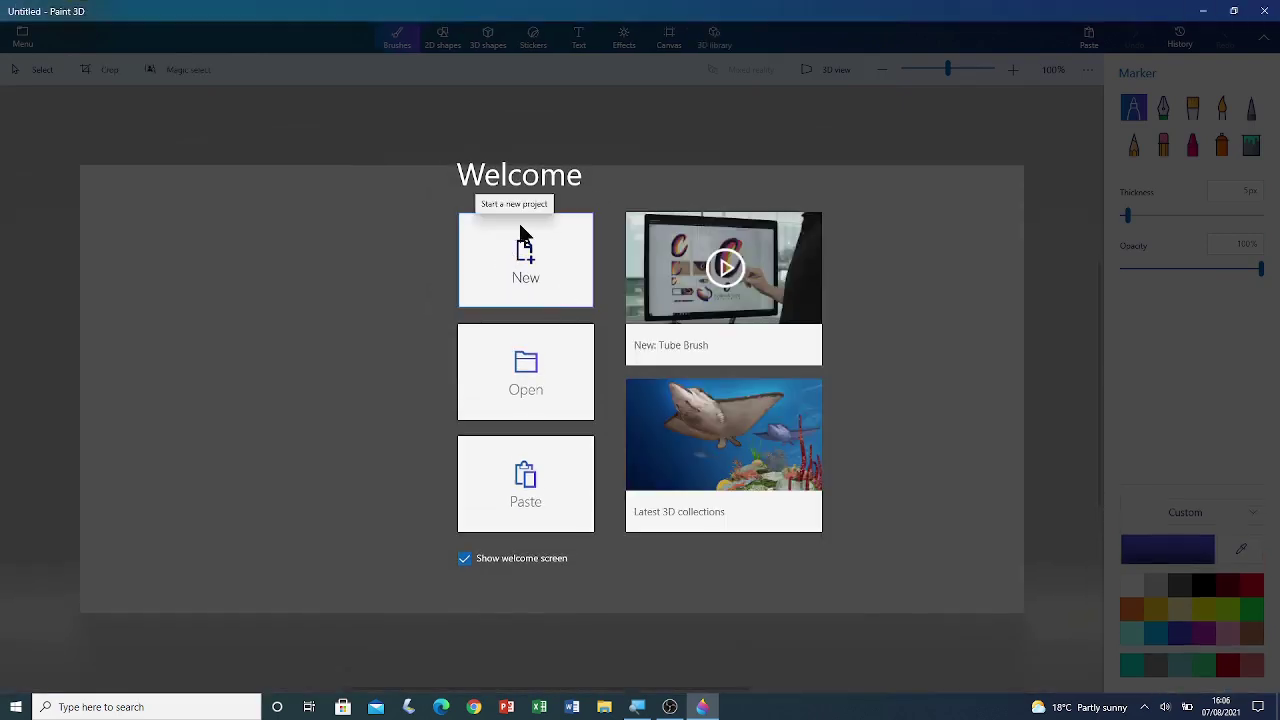
{"action": "left_click", "coordinate": [521, 240]}
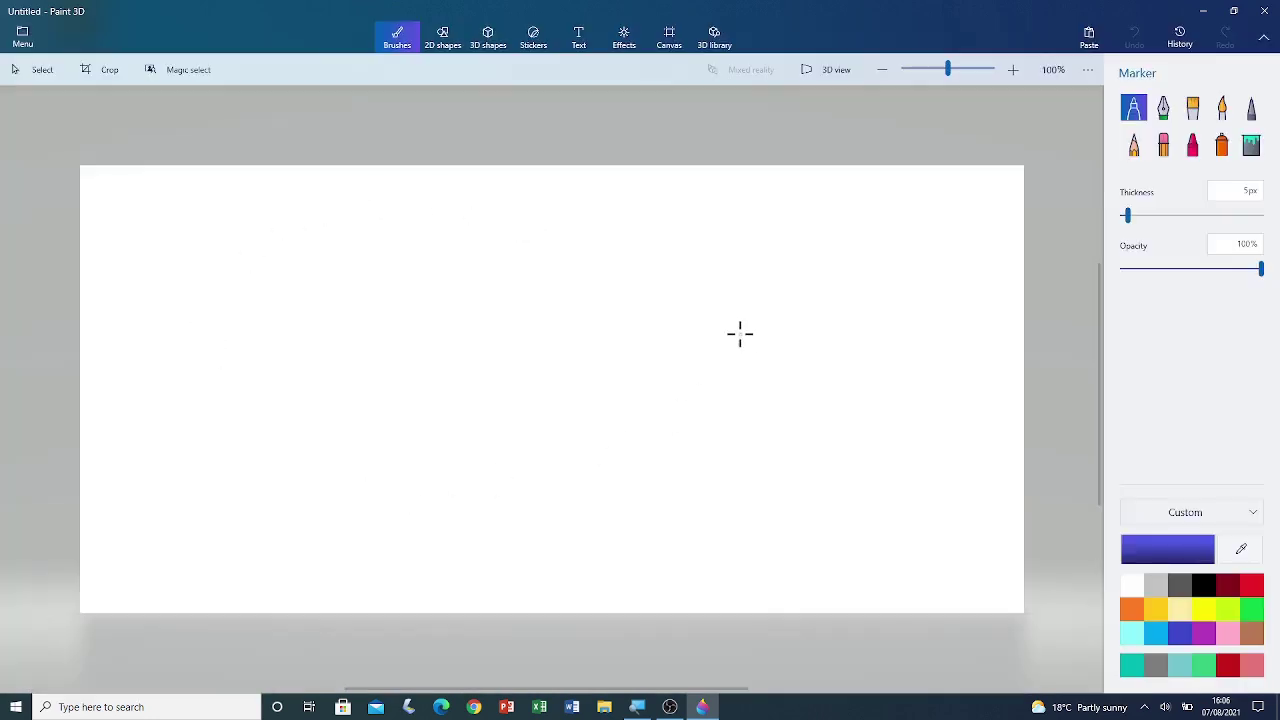
- Draw a blue 3D cylinder, taller than it is wide, in the upper-left area of the canvas
{"action": "left_click", "coordinate": [485, 42]}
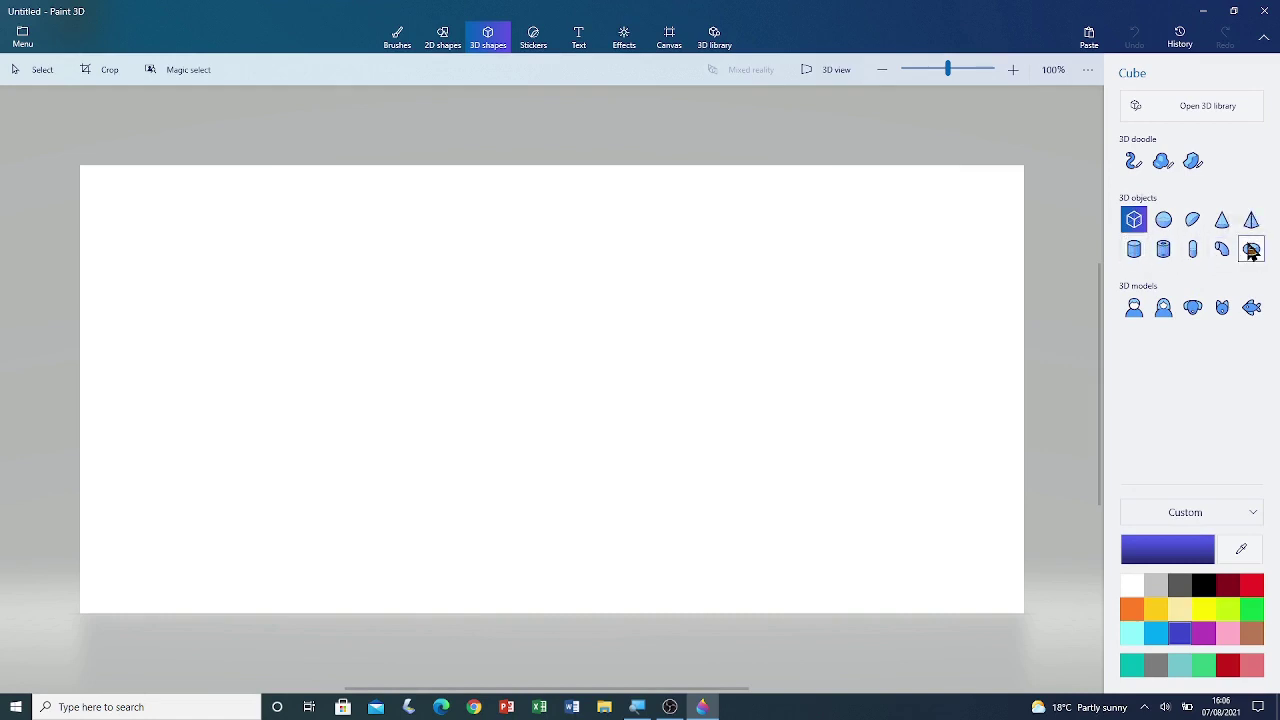
{"action": "left_click", "coordinate": [1134, 251]}
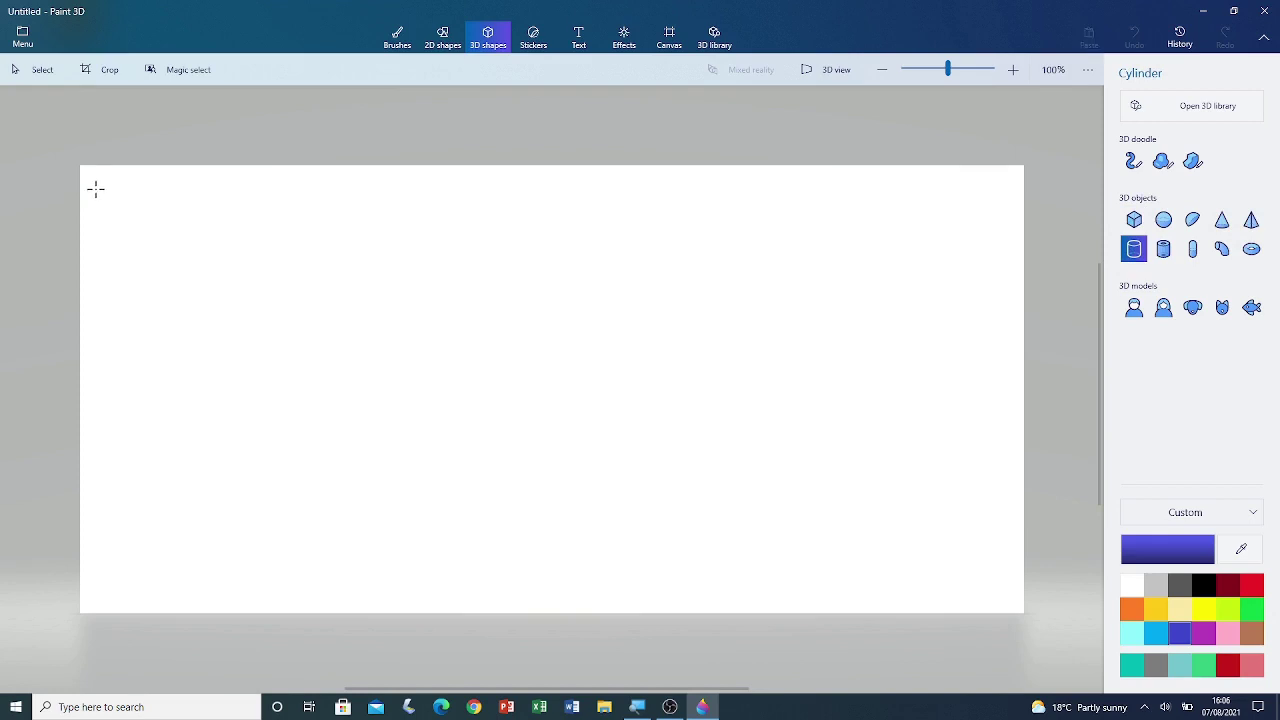
{"action": "mouse_move", "coordinate": [113, 232]}
{"action": "left_mouse_down"}
{"action": "mouse_move", "coordinate": [137, 274]}
{"action": "mouse_move", "coordinate": [231, 339]}
{"action": "mouse_move", "coordinate": [248, 260]}
{"action": "mouse_move", "coordinate": [212, 270]}
{"action": "mouse_move", "coordinate": [198, 305]}
{"action": "mouse_move", "coordinate": [203, 356]}
{"action": "mouse_move", "coordinate": [207, 346]}
{"action": "left_mouse_up"}
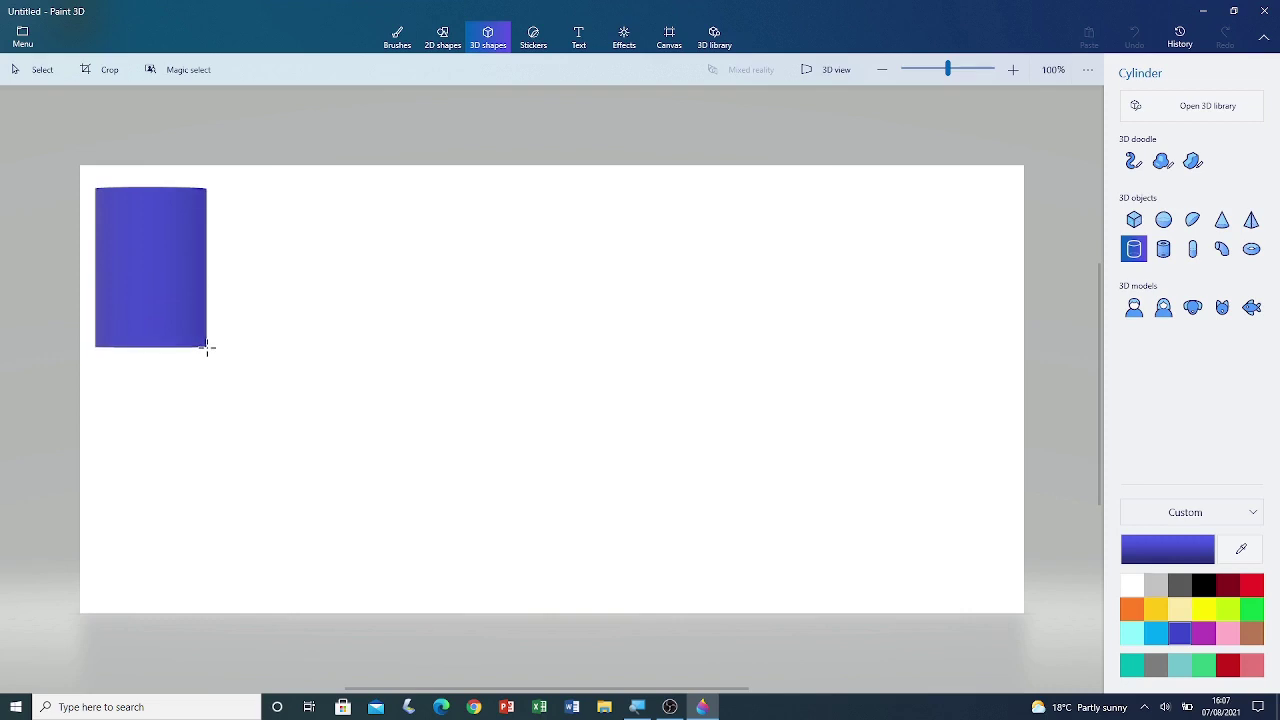
{"action": "left_click_drag", "start_coordinate": [207, 346], "coordinate": [204, 346]}
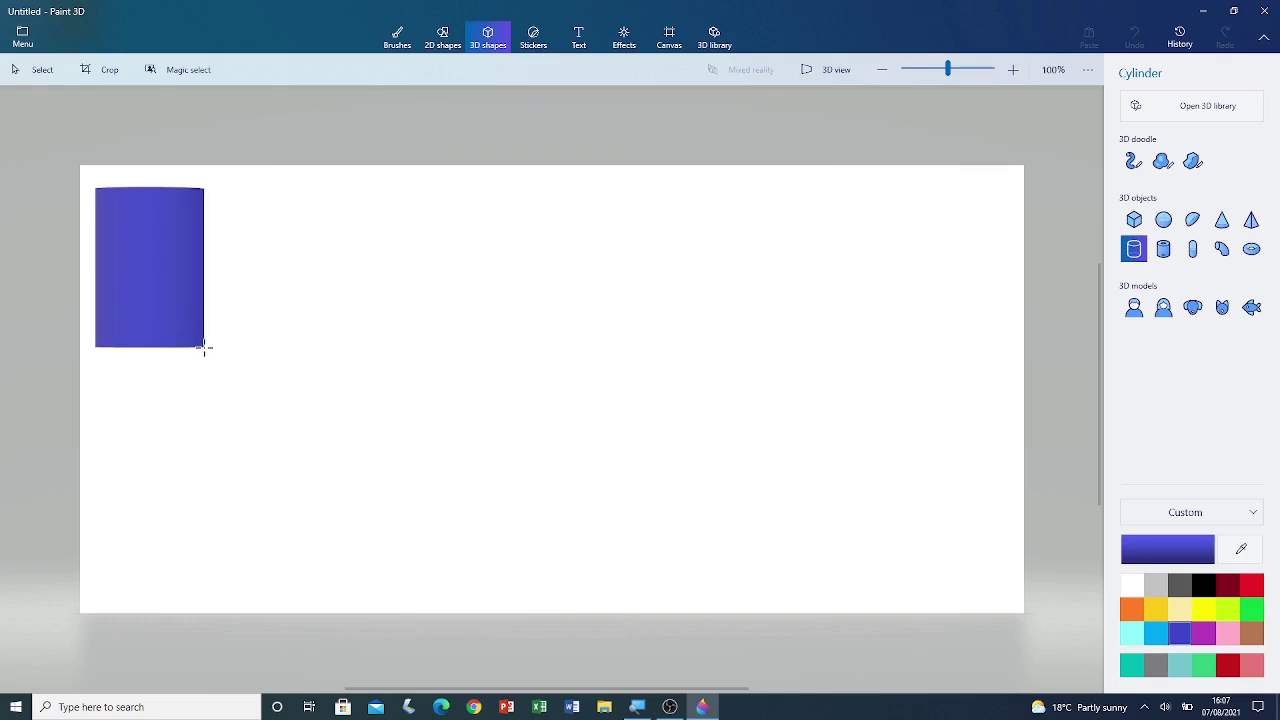
{"action": "left_click_drag", "start_coordinate": [204, 346], "coordinate": [204, 347]}
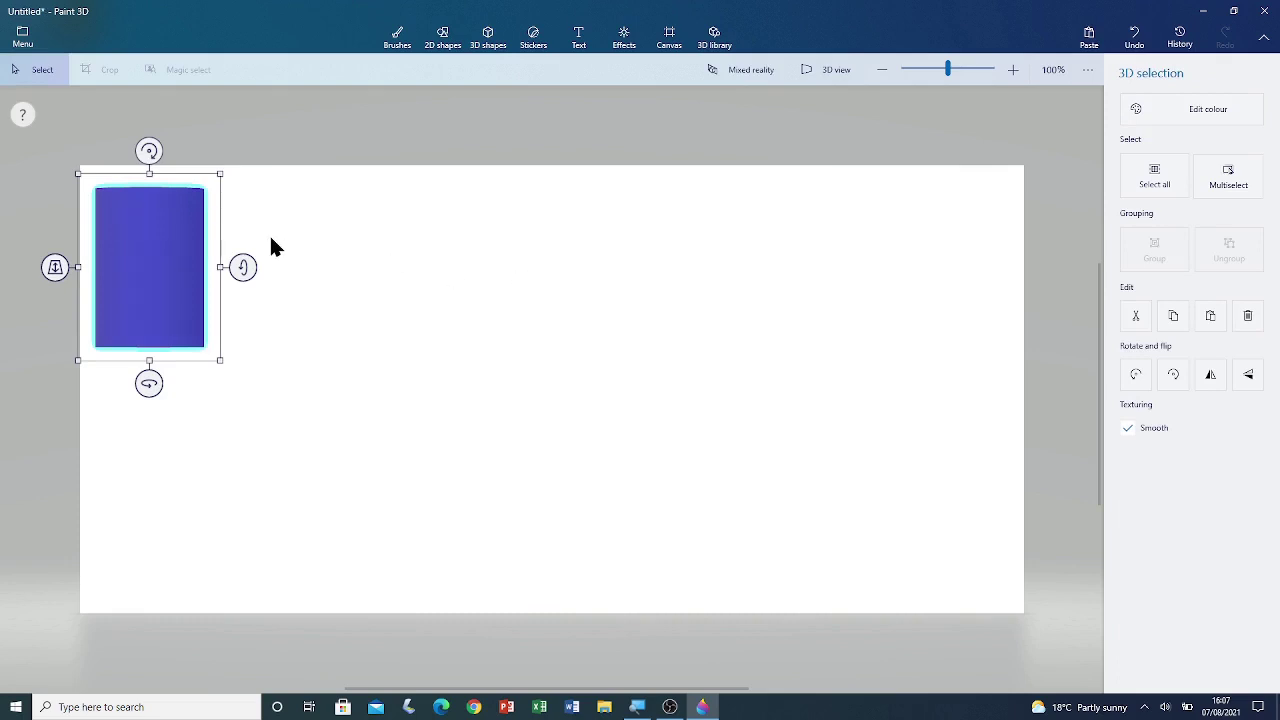
- Move the cylinder to the middle of the canvas, and resize it by shortening, widening and enlarging it
{"action": "left_click_drag", "start_coordinate": [151, 253], "coordinate": [151, 253]}
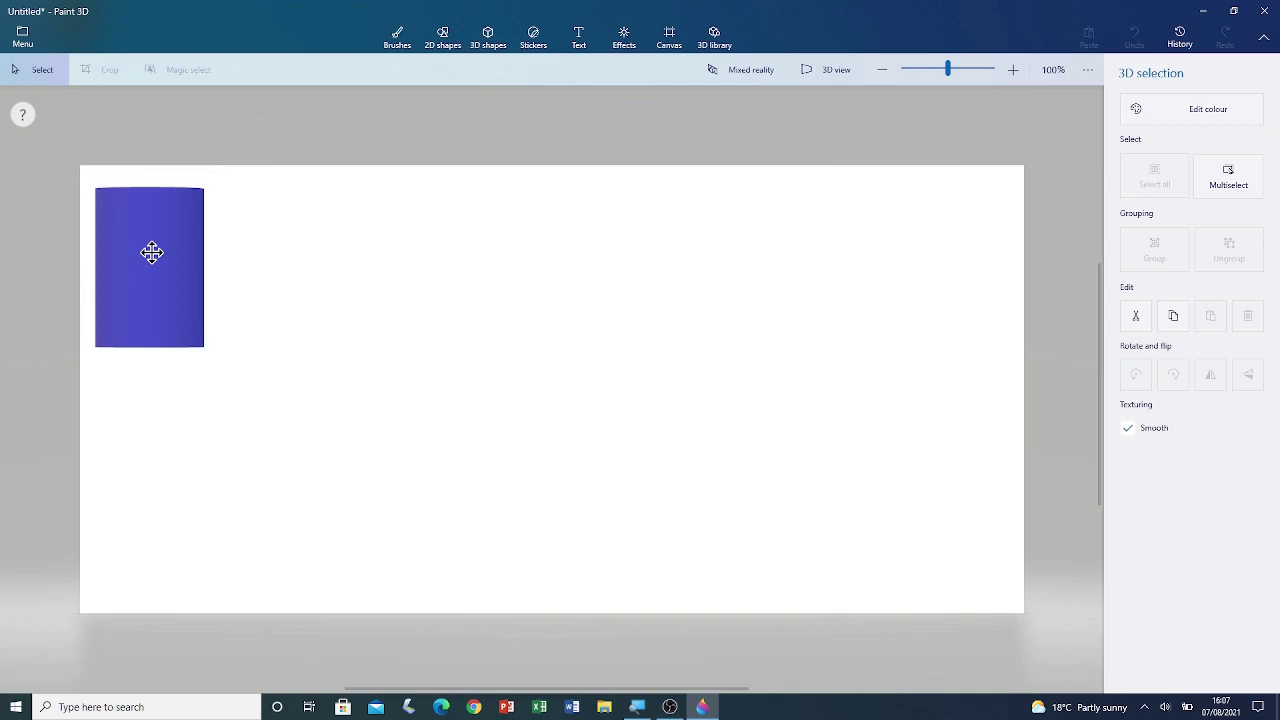
{"action": "left_click_drag", "start_coordinate": [151, 253], "coordinate": [598, 336]}
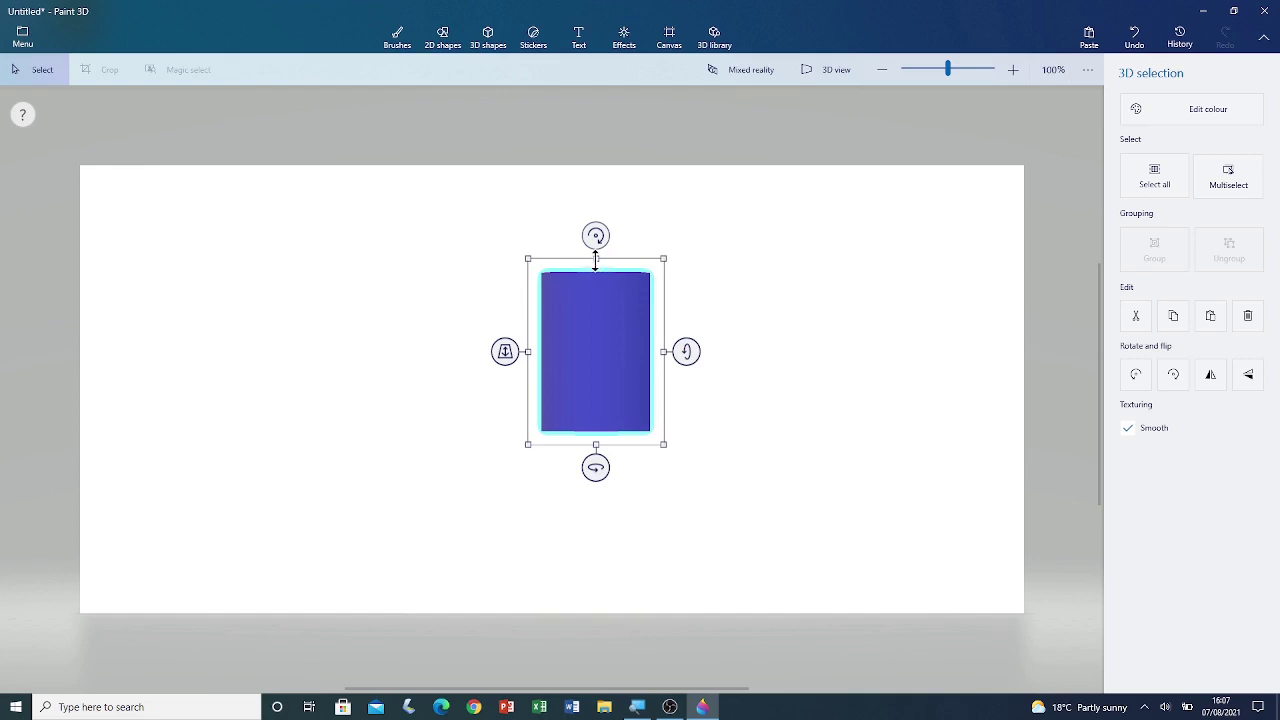
{"action": "left_click_drag", "start_coordinate": [595, 258], "coordinate": [595, 296]}
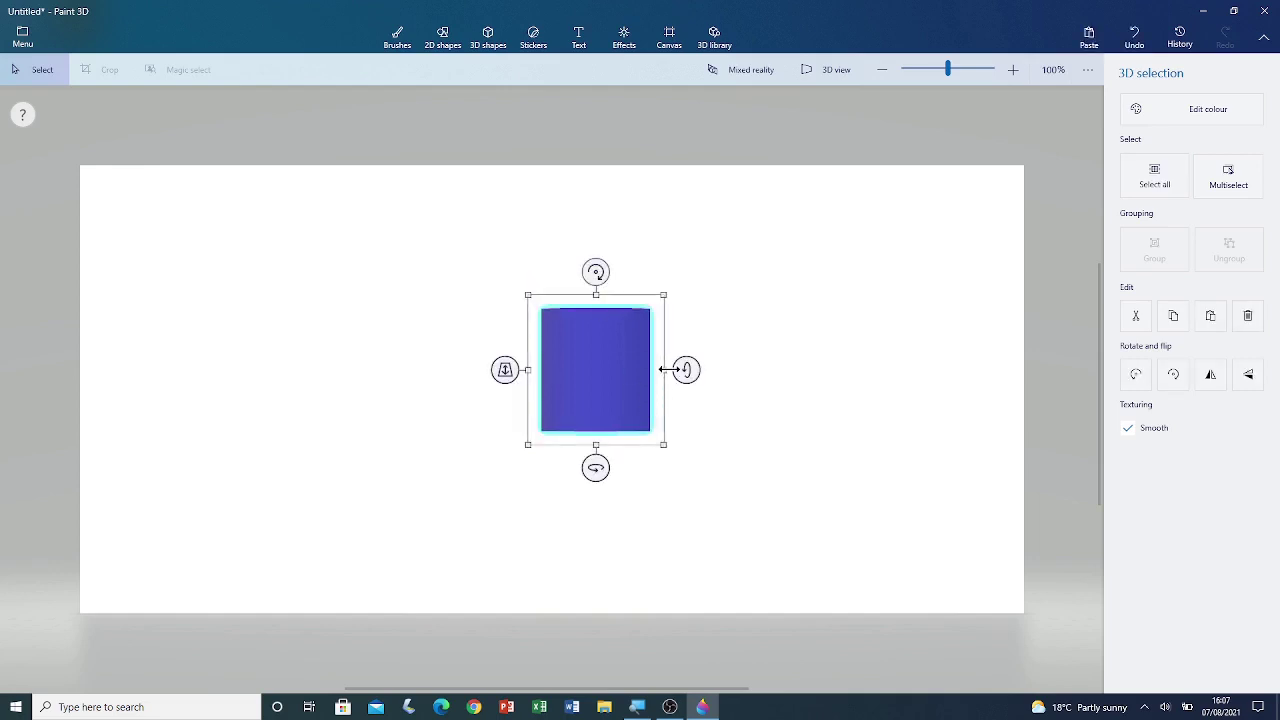
{"action": "left_click_drag", "start_coordinate": [662, 369], "coordinate": [675, 369]}
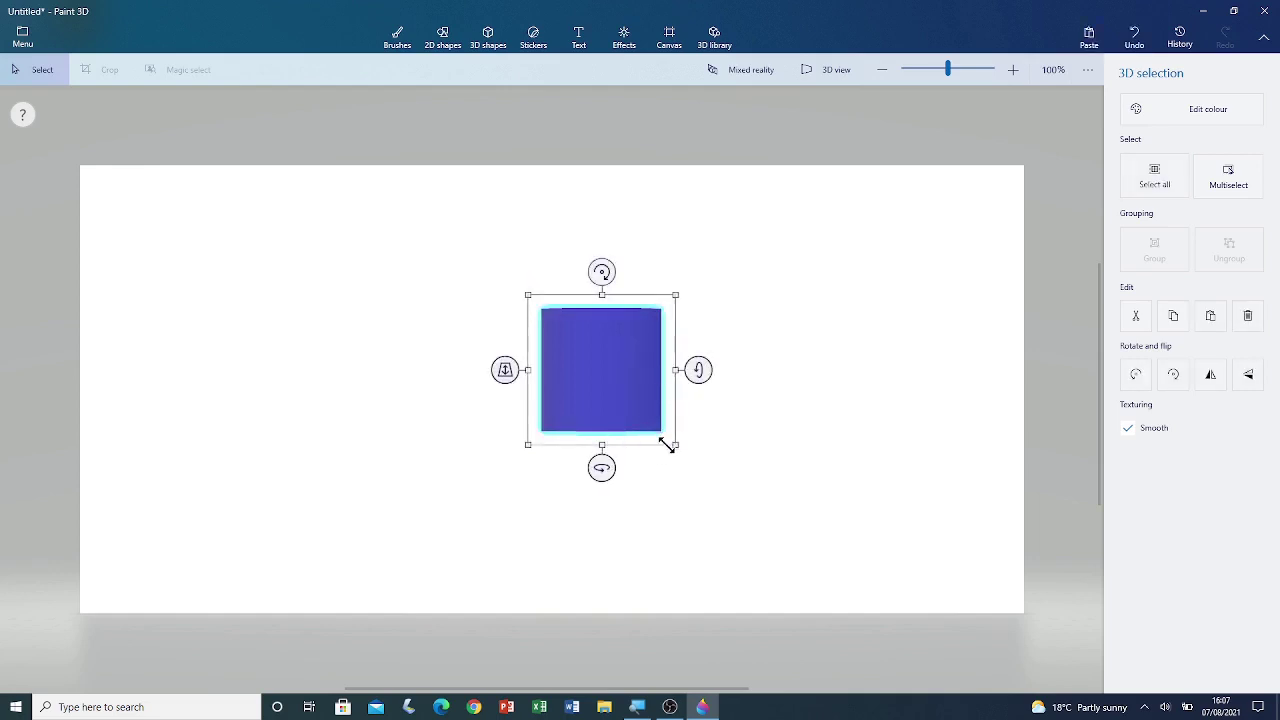
{"action": "left_click_drag", "start_coordinate": [667, 445], "coordinate": [720, 498]}
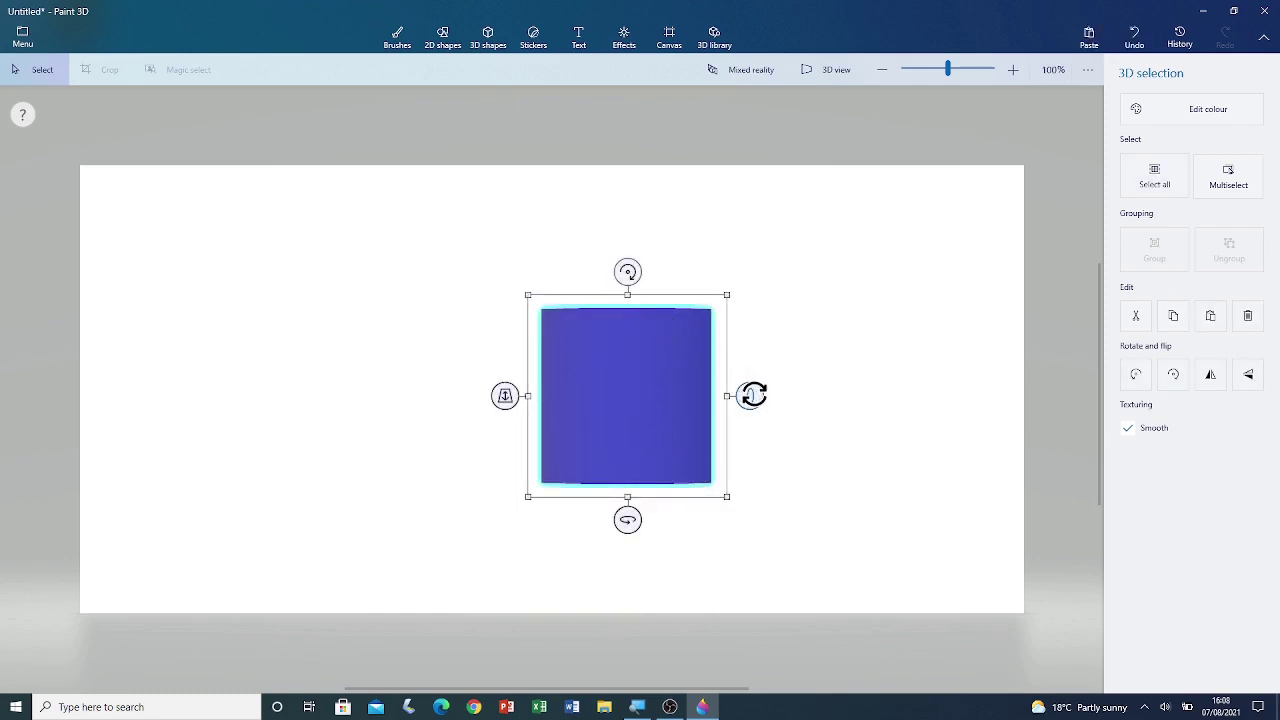
- Rotate the cylinder about all three axes so it tilts slightly clockwise with its top face showing
{"action": "left_click_drag", "start_coordinate": [753, 395], "coordinate": [748, 446]}
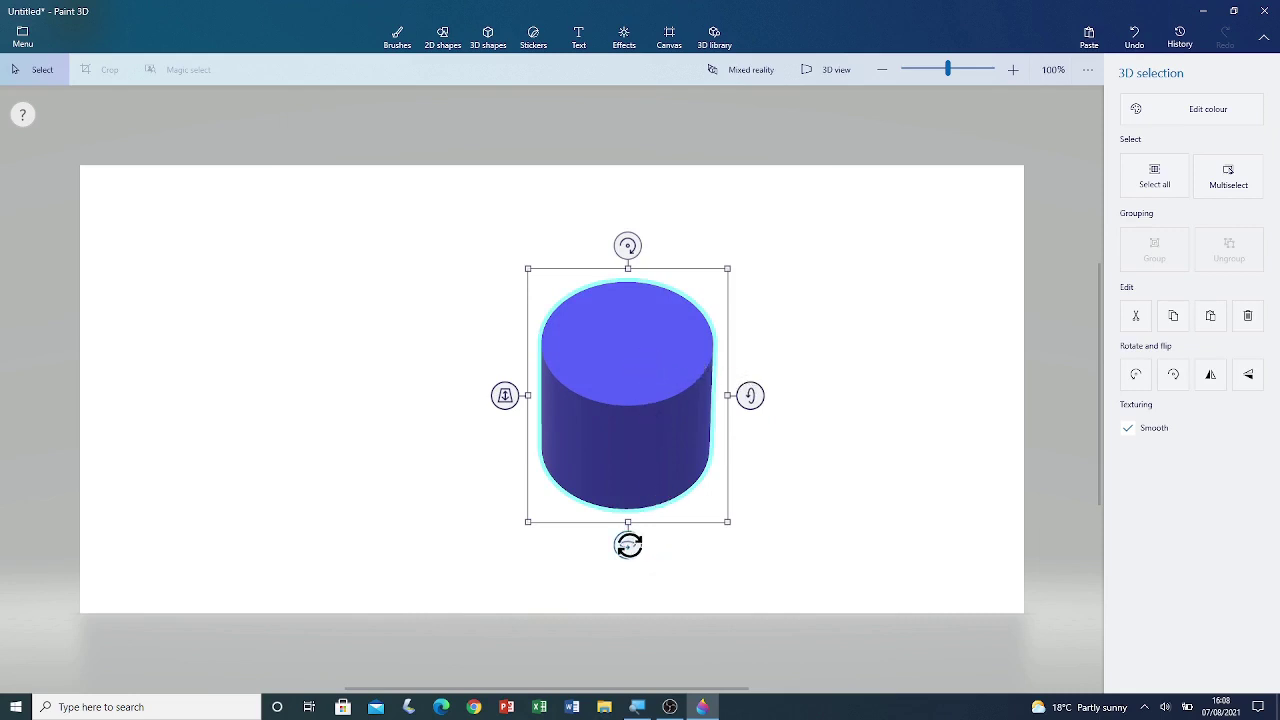
{"action": "left_click_drag", "start_coordinate": [628, 545], "coordinate": [554, 560]}
{"action": "scroll", "coordinate": [554, 566], "scroll_direction": "up", "scroll_amount": 5}
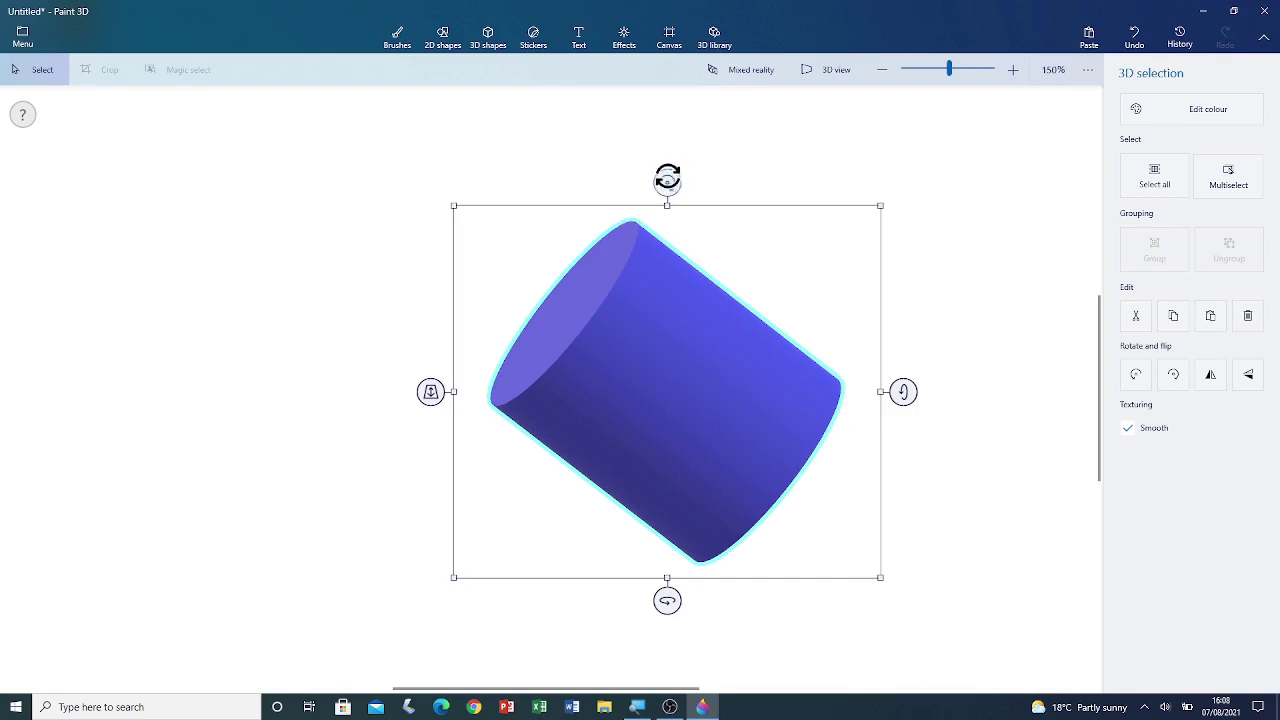
{"action": "left_click_drag", "start_coordinate": [667, 181], "coordinate": [843, 285]}
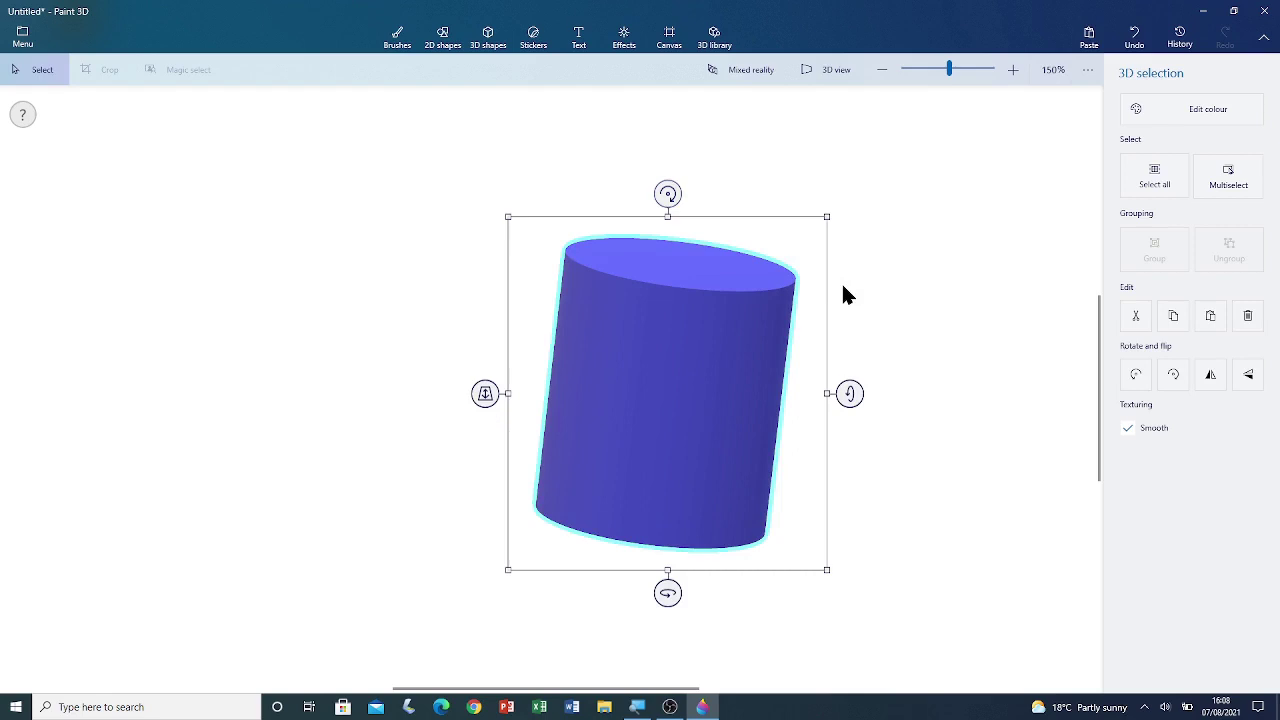
- Slide the cylinder backwards along the Z-axis until it is behind the canvas, and deselect it
{"action": "scroll", "coordinate": [836, 277], "scroll_direction": "down", "scroll_amount": 2}
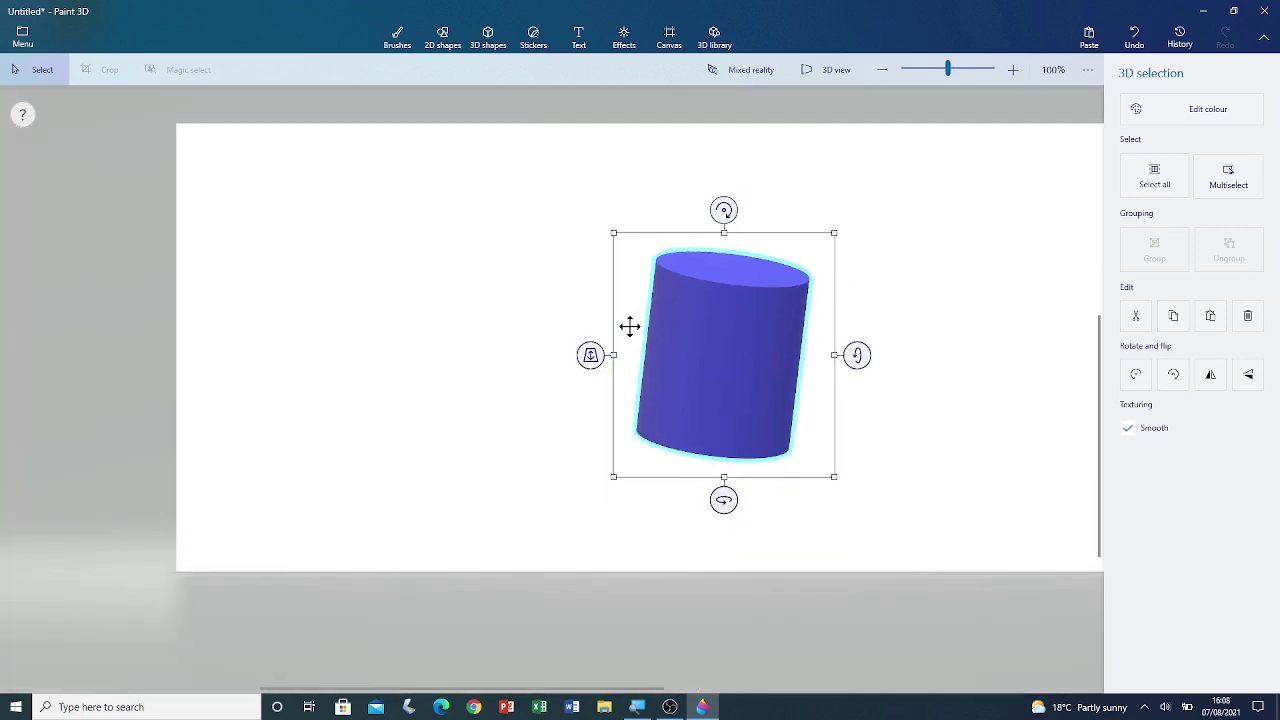
{"action": "scroll", "coordinate": [374, 326], "scroll_direction": "down", "scroll_amount": 1}
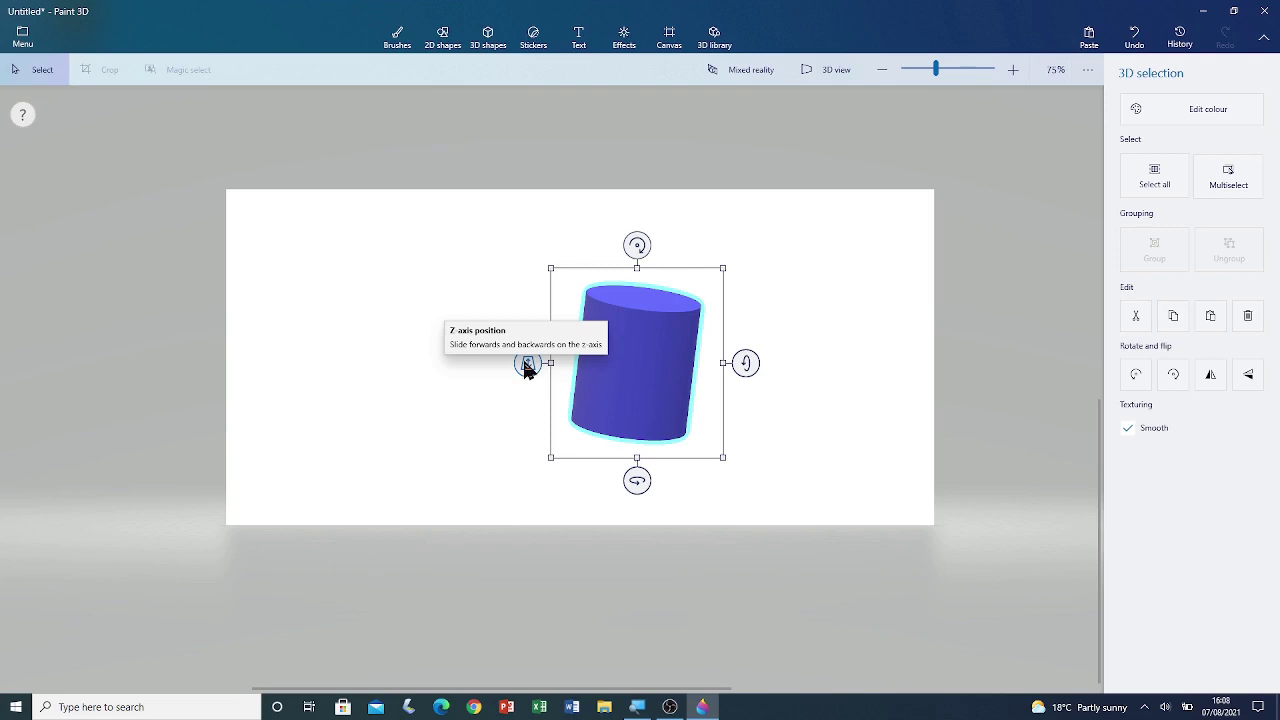
{"action": "left_click_drag", "start_coordinate": [527, 366], "coordinate": [511, 272]}
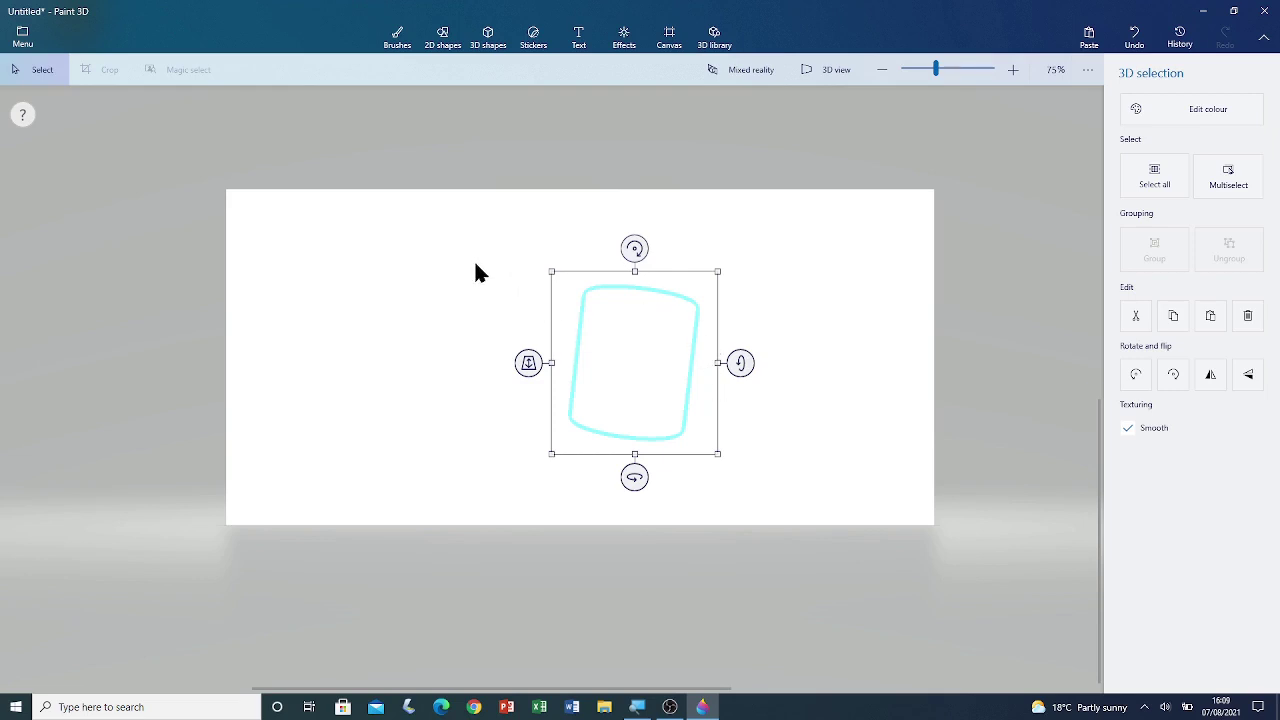
{"action": "left_click", "coordinate": [423, 280]}
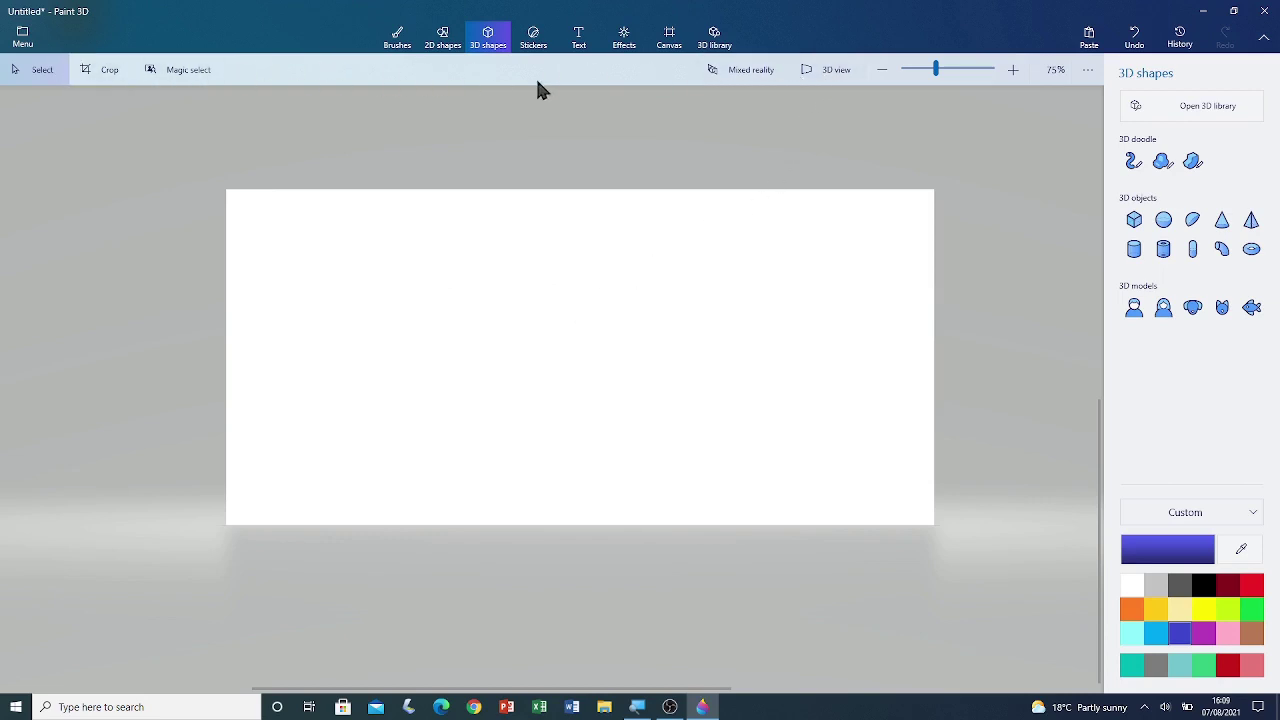
- Switch to 3D view and orbit around the canvas to examine the cylinder's position behind it
{"action": "left_click", "coordinate": [834, 72]}
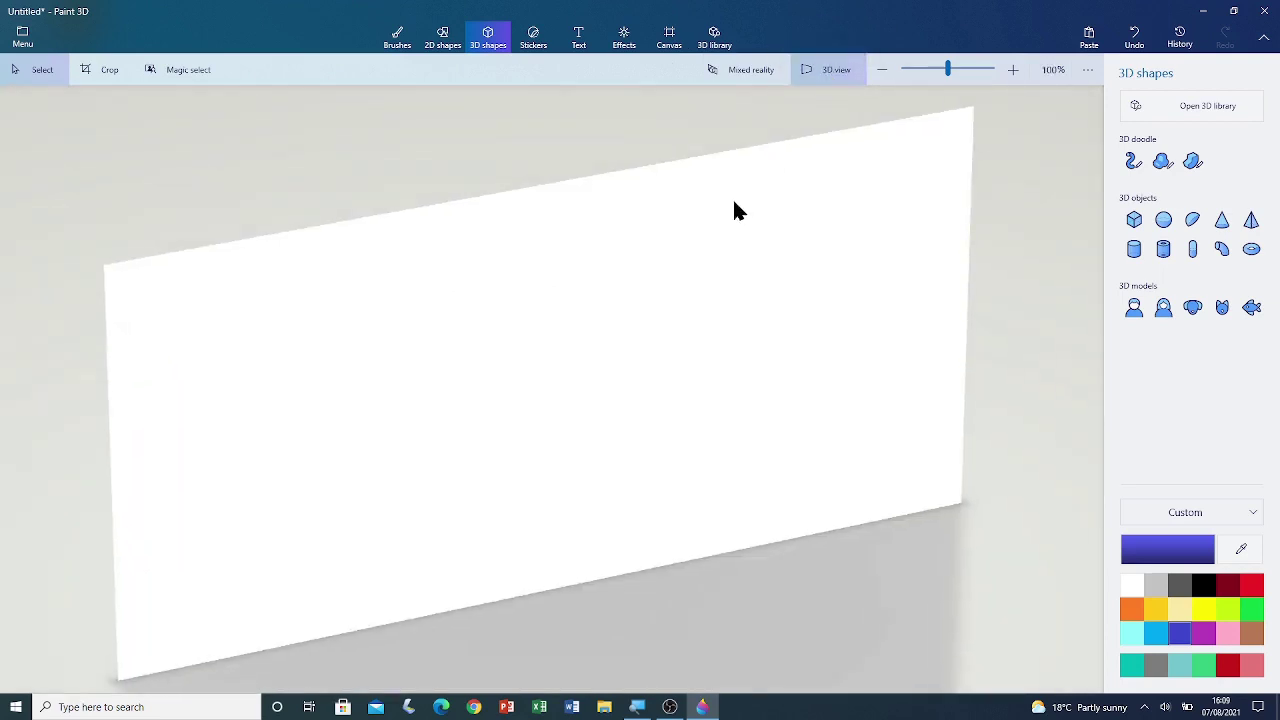
{"action": "left_click_drag", "start_coordinate": [621, 315], "coordinate": [882, 330]}
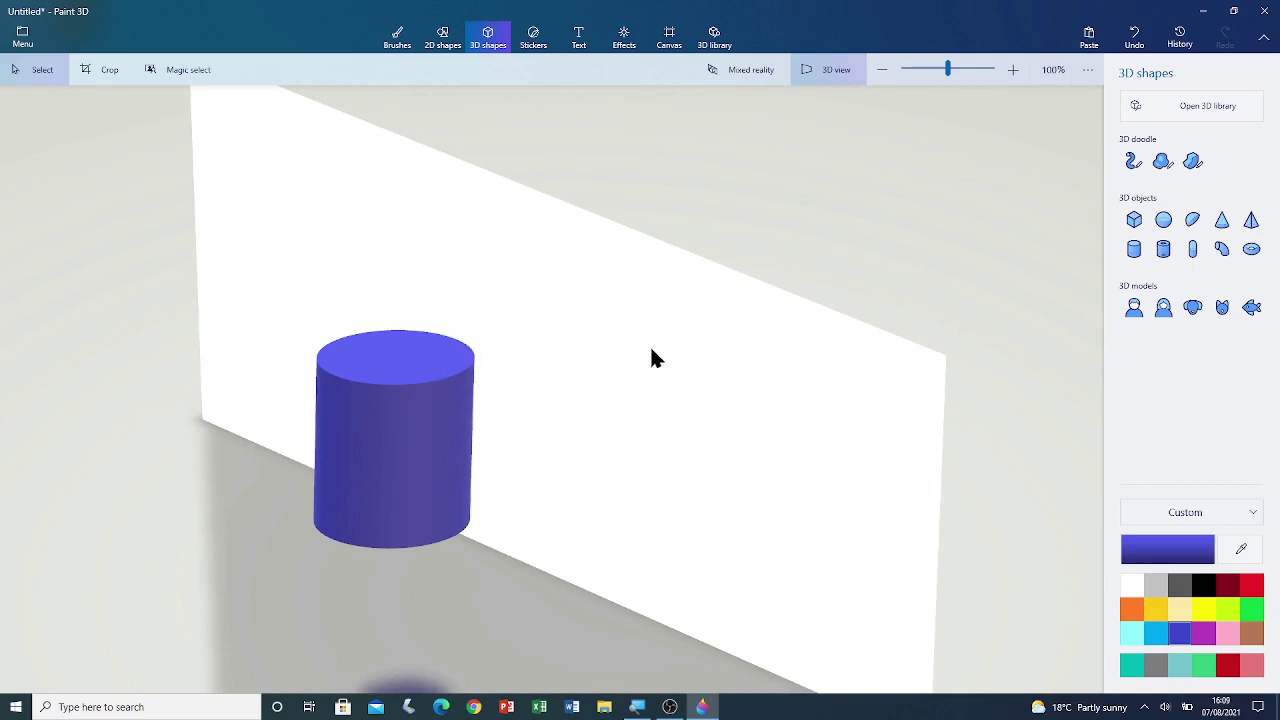
{"action": "left_click_drag", "start_coordinate": [652, 358], "coordinate": [443, 410]}
- Move the cylinder in 3D view until it sits above the canvas, and return to the 2D view
{"action": "left_click", "coordinate": [46, 72]}
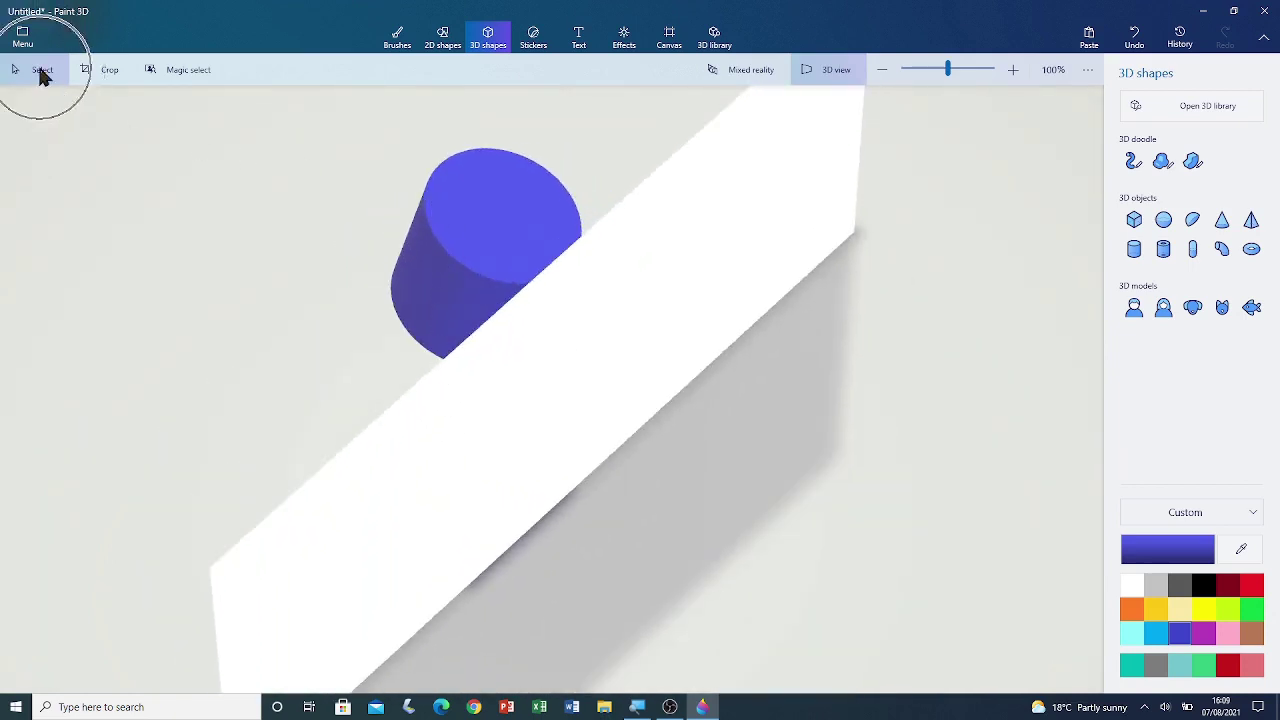
{"action": "left_click", "coordinate": [472, 241]}
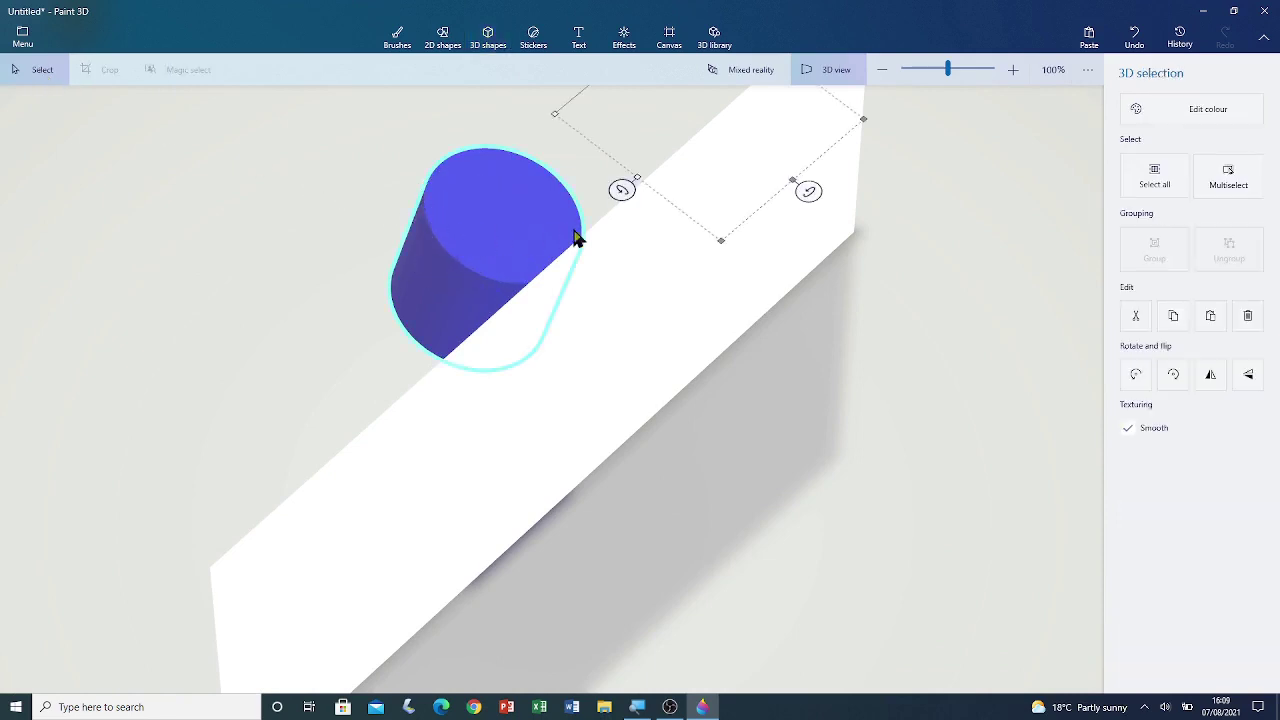
{"action": "scroll", "coordinate": [607, 243], "scroll_direction": "down", "scroll_amount": 3}
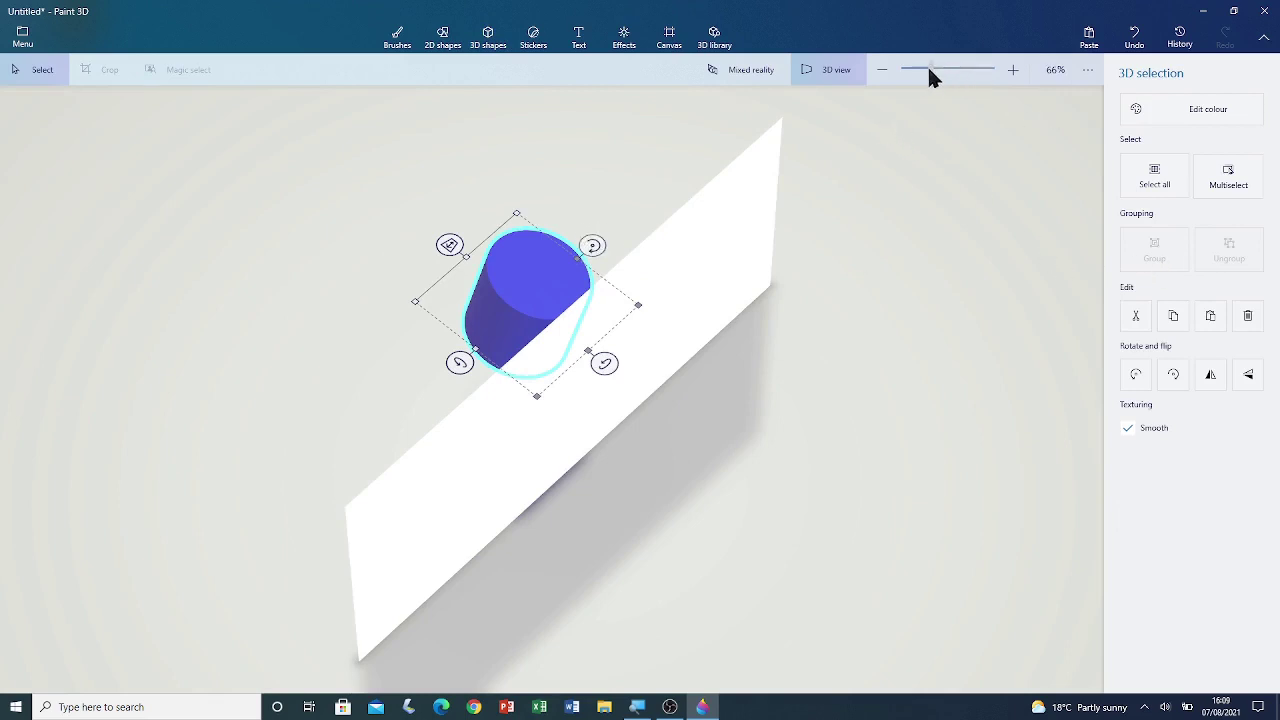
{"action": "left_click_drag", "start_coordinate": [929, 70], "coordinate": [924, 70]}
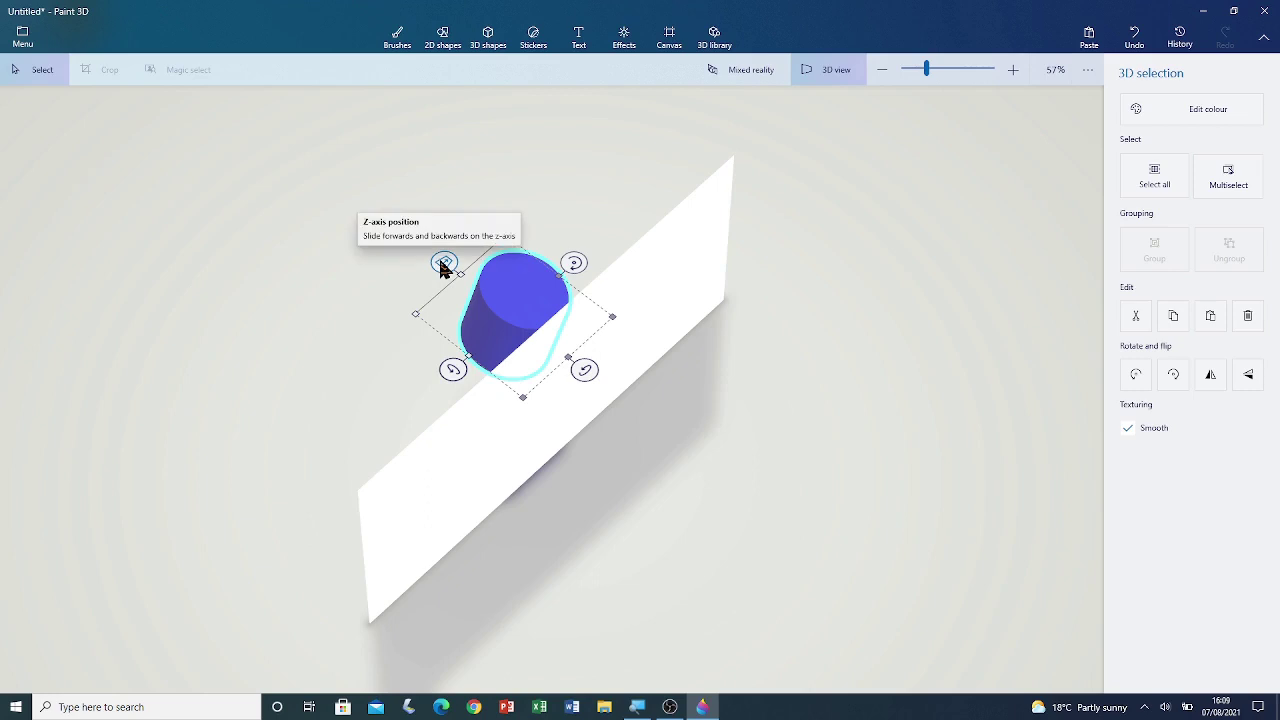
{"action": "left_click_drag", "start_coordinate": [441, 266], "coordinate": [557, 106]}
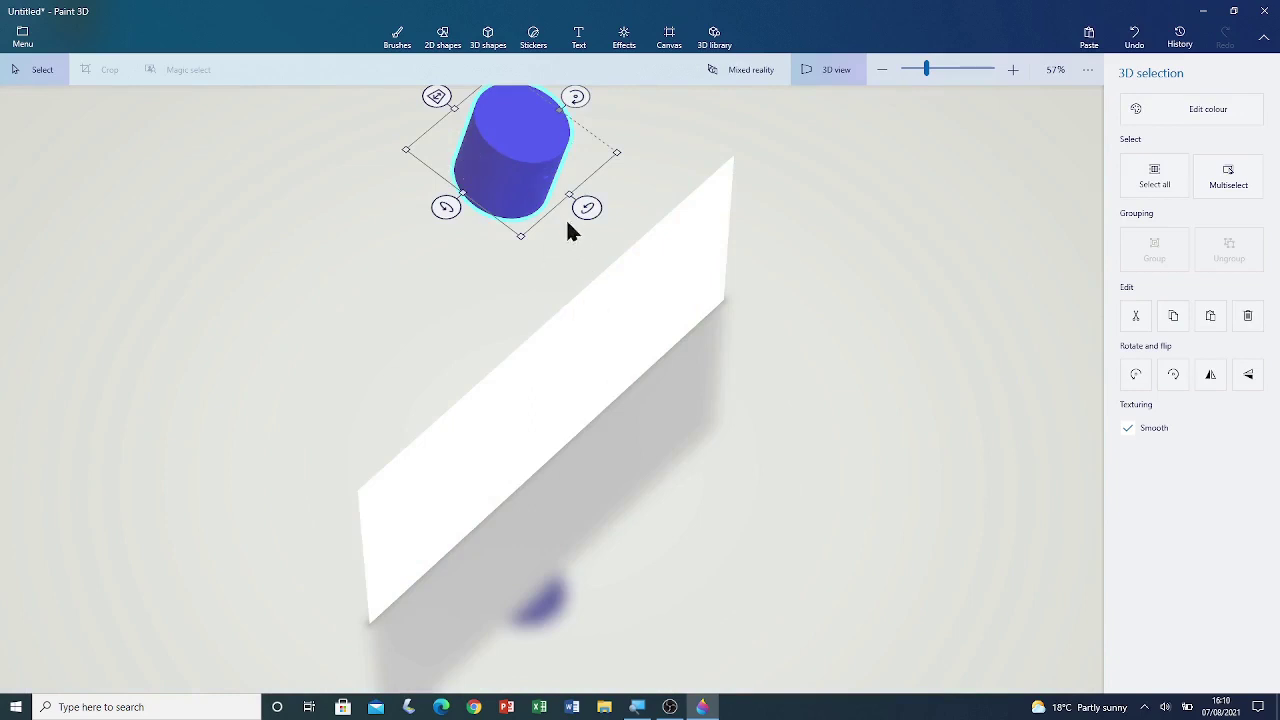
{"action": "left_click", "coordinate": [823, 76]}
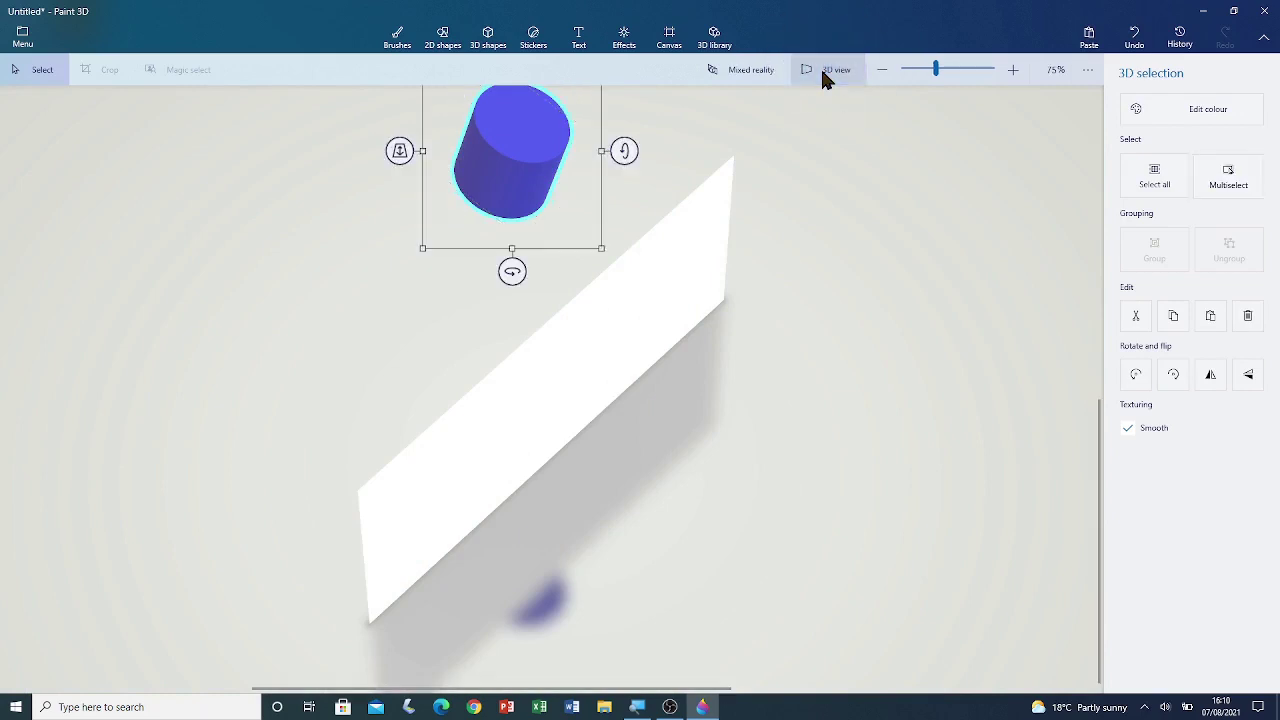
{"action": "scroll", "coordinate": [668, 195], "scroll_direction": "down", "scroll_amount": 2}
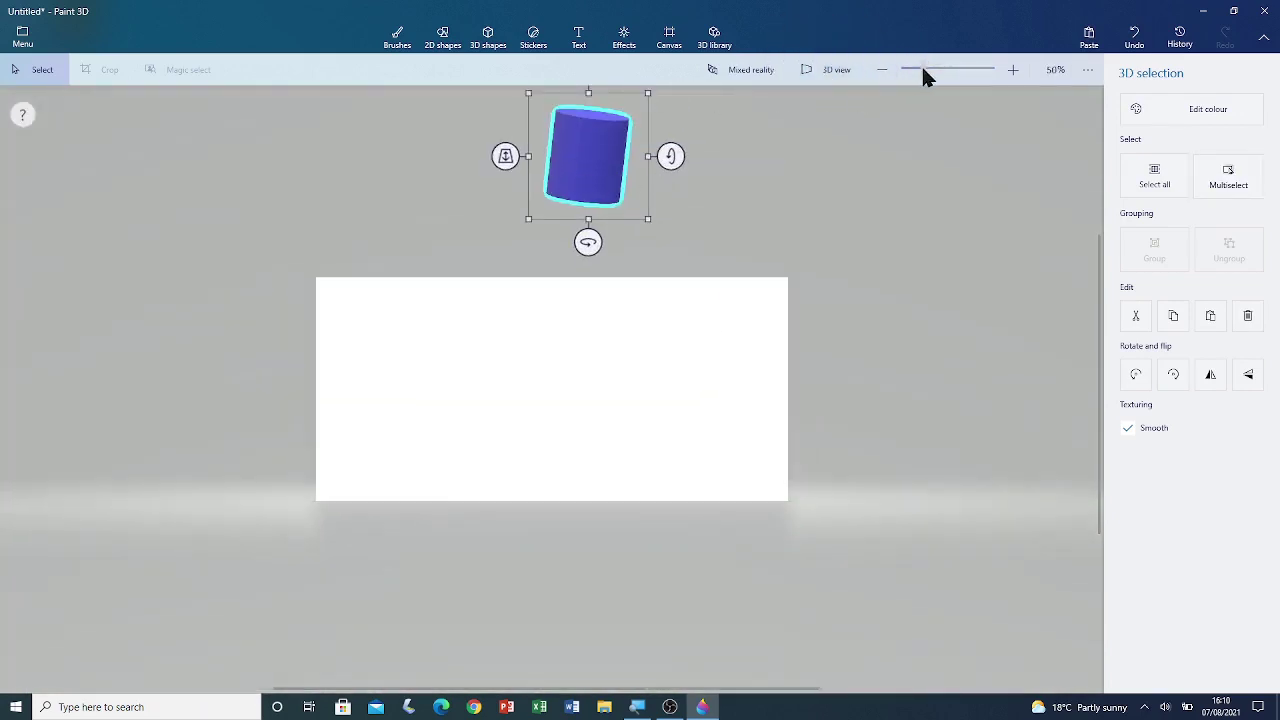
- Slide the cylinder forwards along the Z-axis and move it down in front of the canvas, slightly left of centre
{"action": "left_click_drag", "start_coordinate": [923, 69], "coordinate": [915, 69]}
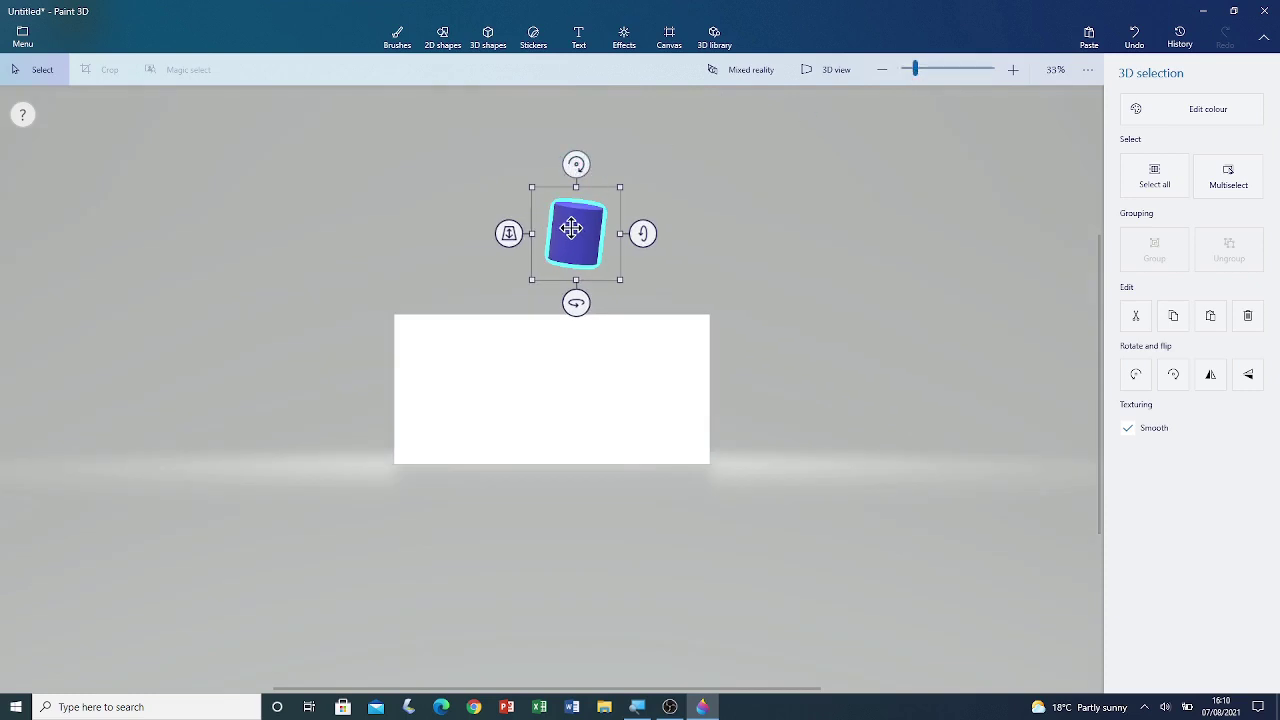
{"action": "left_click_drag", "start_coordinate": [571, 228], "coordinate": [565, 244]}
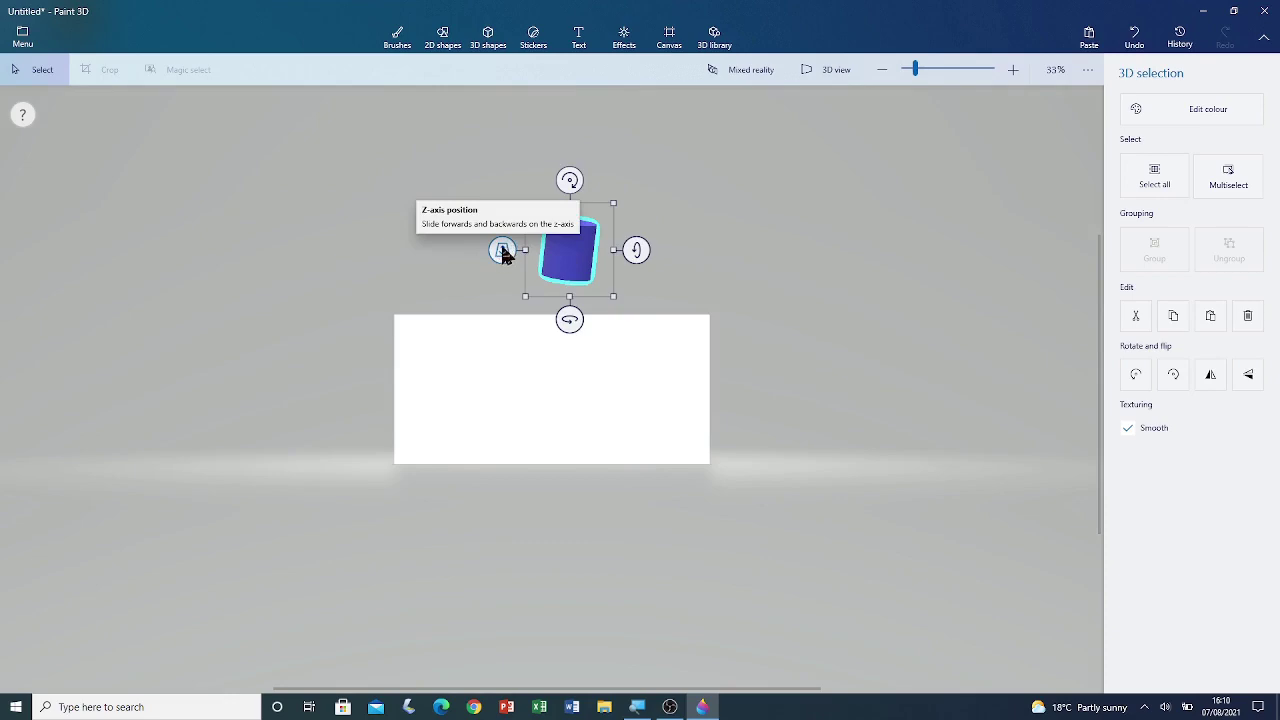
{"action": "left_click_drag", "start_coordinate": [500, 249], "coordinate": [469, 357]}
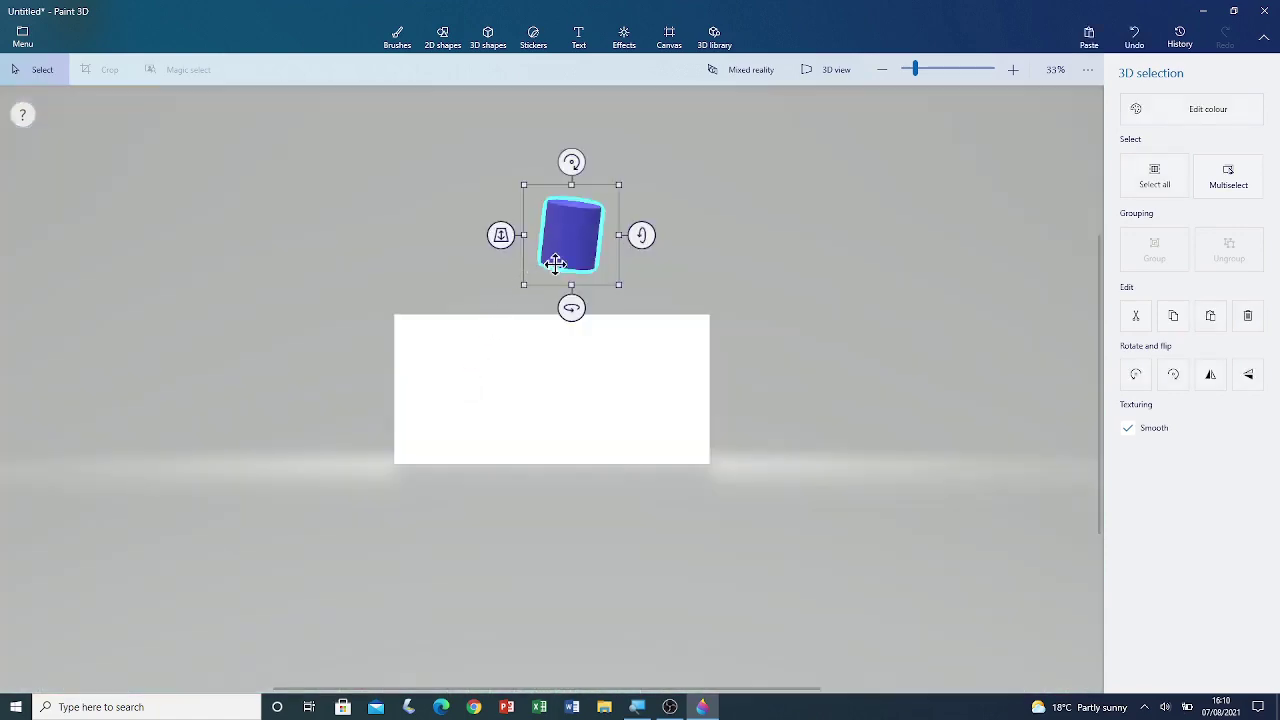
{"action": "left_click_drag", "start_coordinate": [566, 226], "coordinate": [538, 376]}
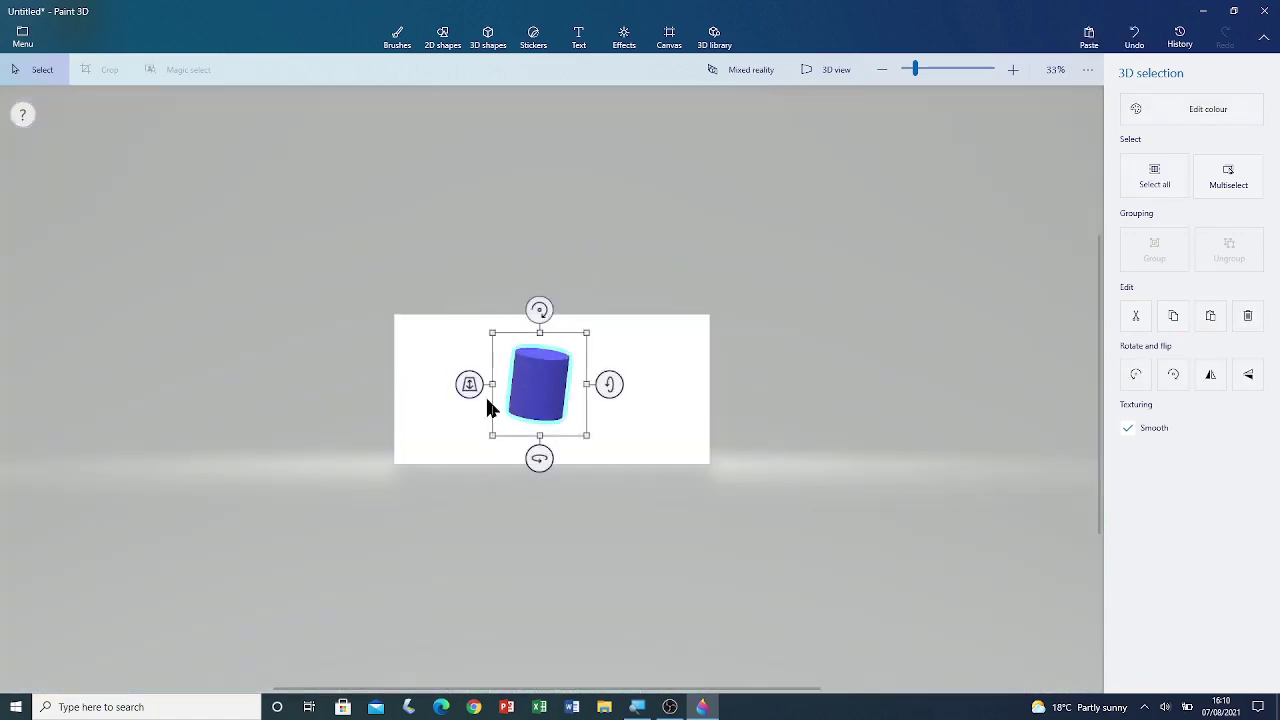
- Recolour the cylinder orange, move it to the canvas's upper-left area, and deselect it
{"action": "mouse_move", "coordinate": [921, 67]}
{"action": "left_mouse_down"}
{"action": "mouse_move", "coordinate": [963, 57]}
{"action": "mouse_move", "coordinate": [945, 63]}
{"action": "left_mouse_up"}
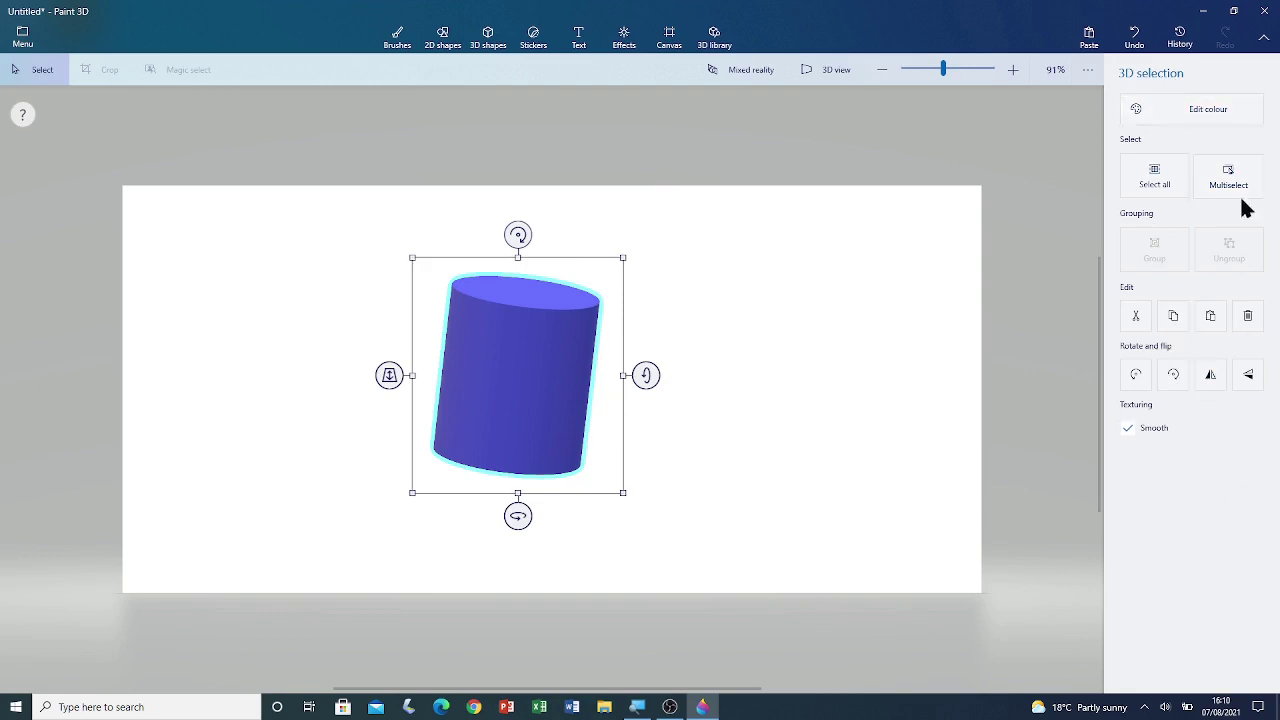
{"action": "left_click", "coordinate": [1201, 112]}
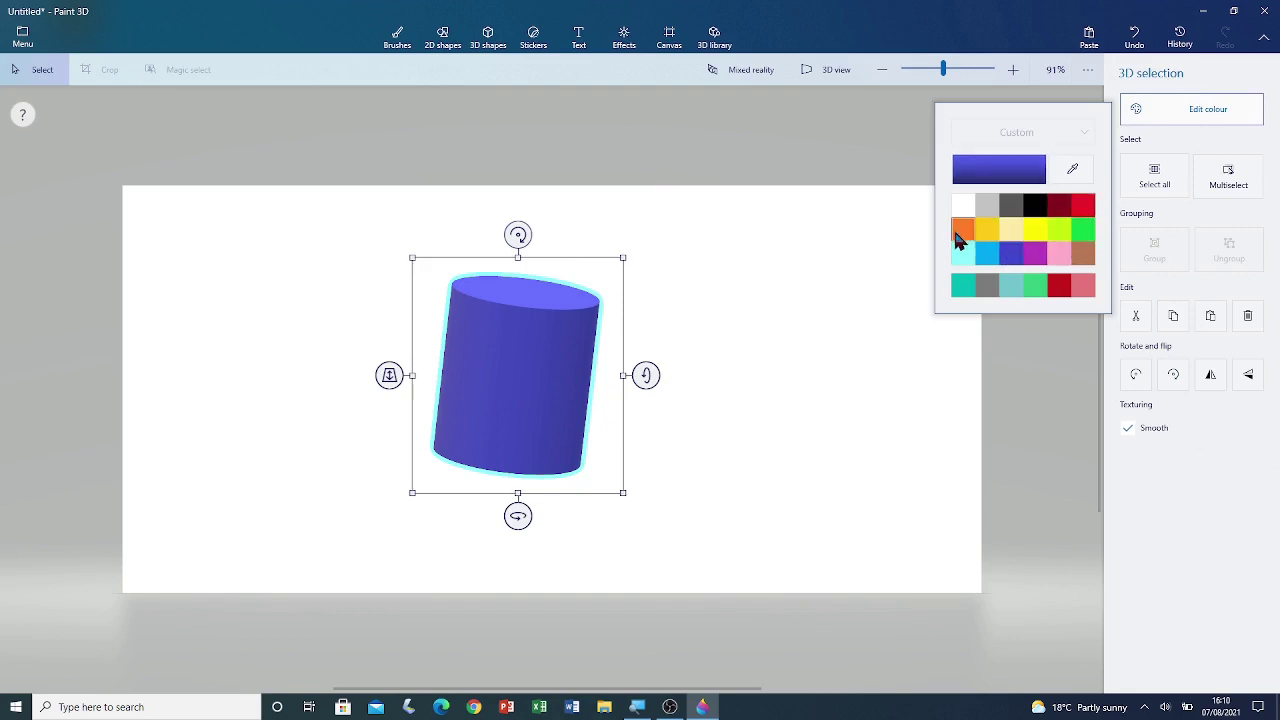
{"action": "left_click", "coordinate": [958, 238]}
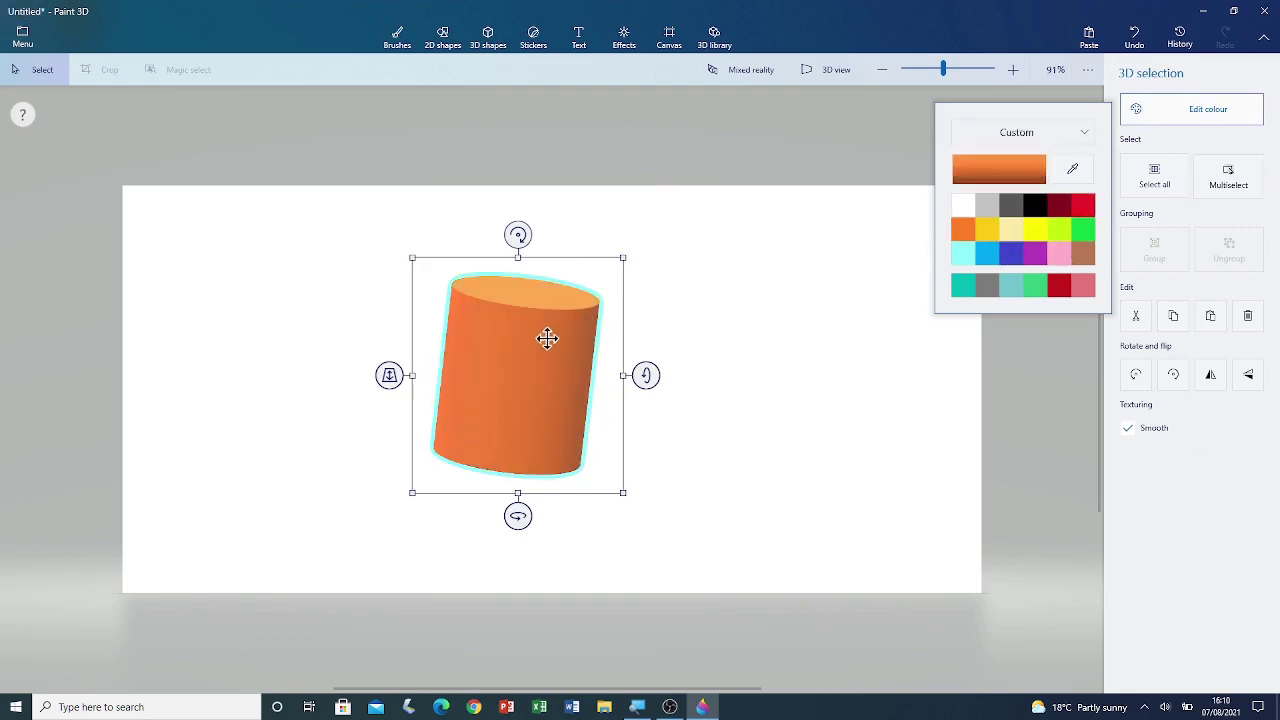
{"action": "left_click_drag", "start_coordinate": [547, 338], "coordinate": [290, 285]}
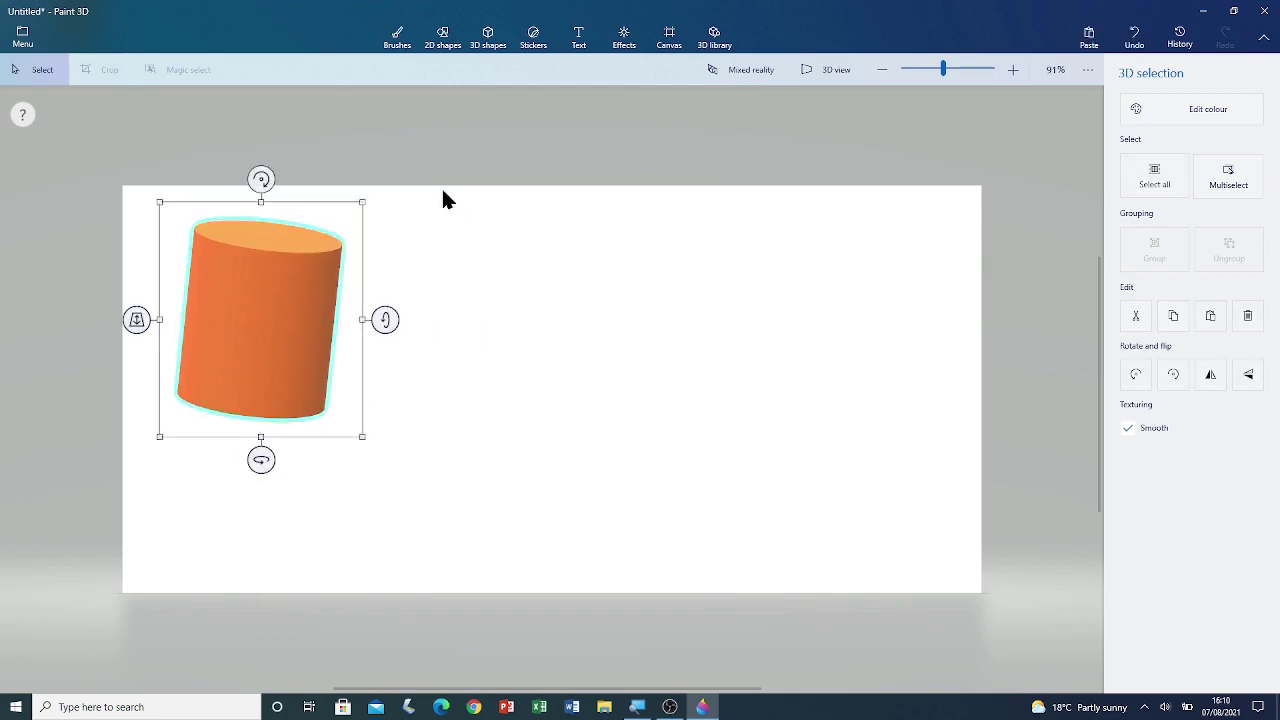
{"action": "left_click", "coordinate": [445, 273]}
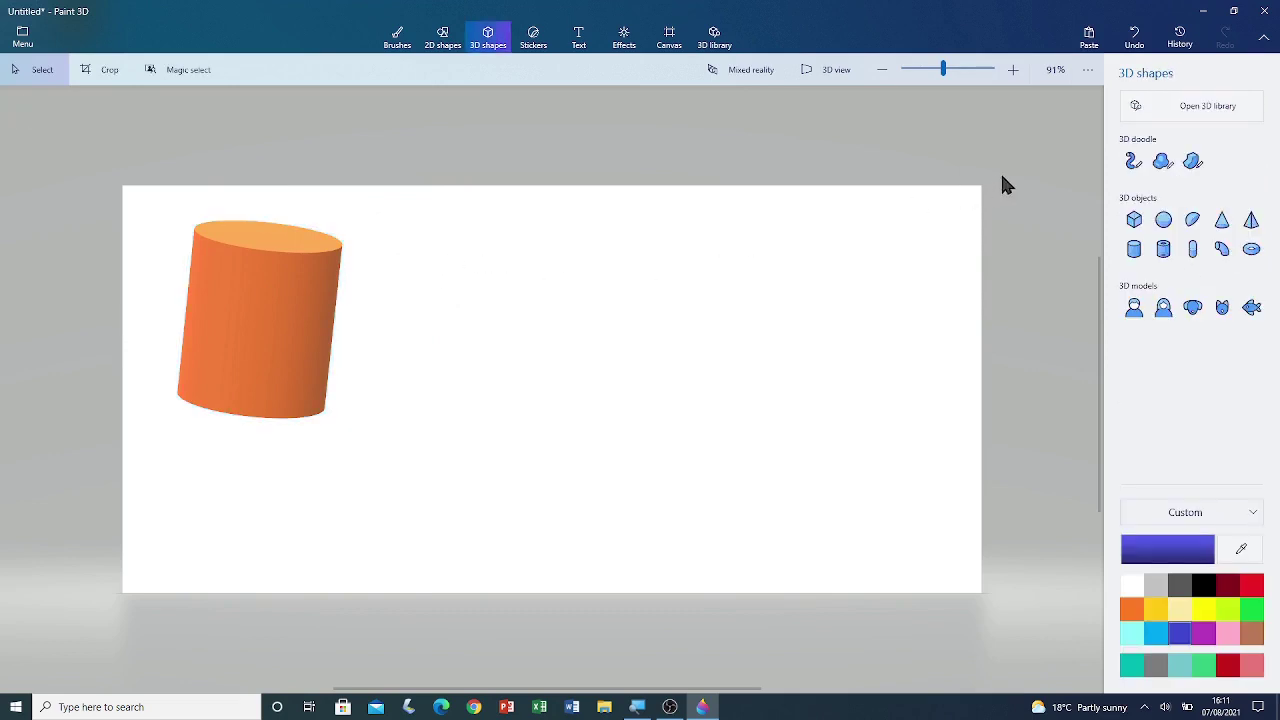
- Draw a tube to the right of the orange cylinder and rotate it about the X and Y axes until its opening faces up and right
{"action": "left_click", "coordinate": [1165, 250]}
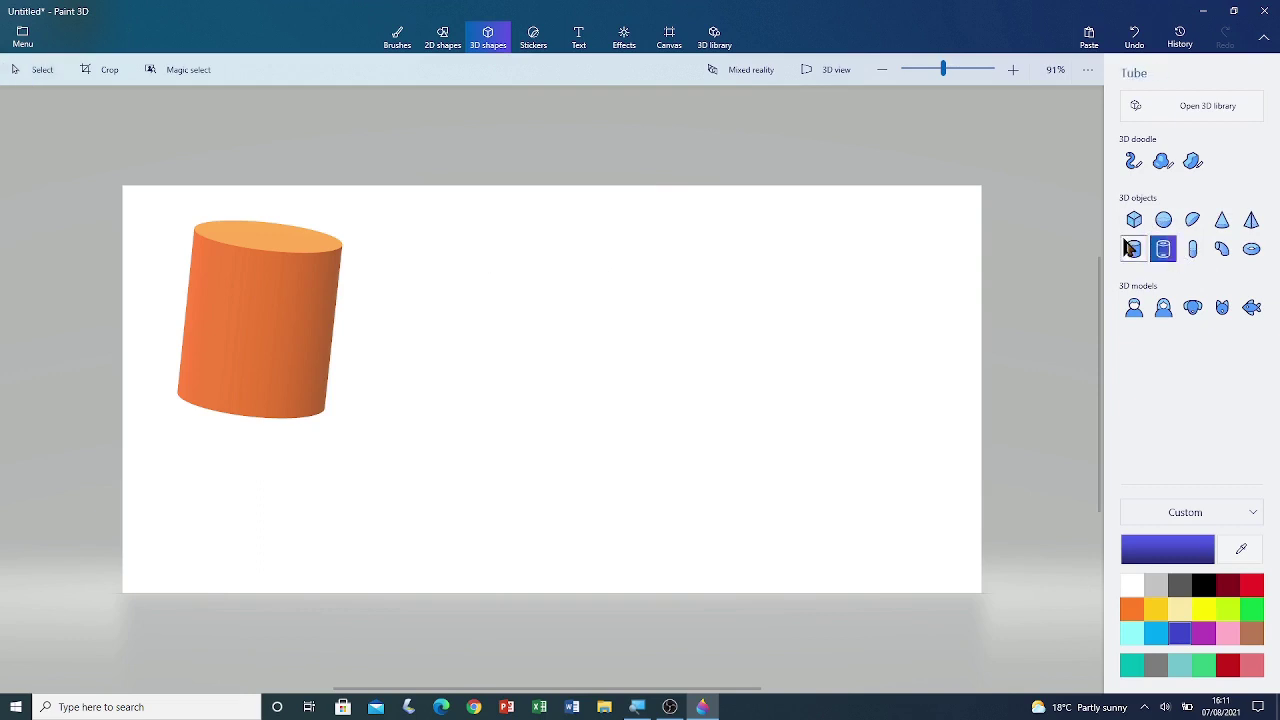
{"action": "left_click_drag", "start_coordinate": [421, 223], "coordinate": [531, 394]}
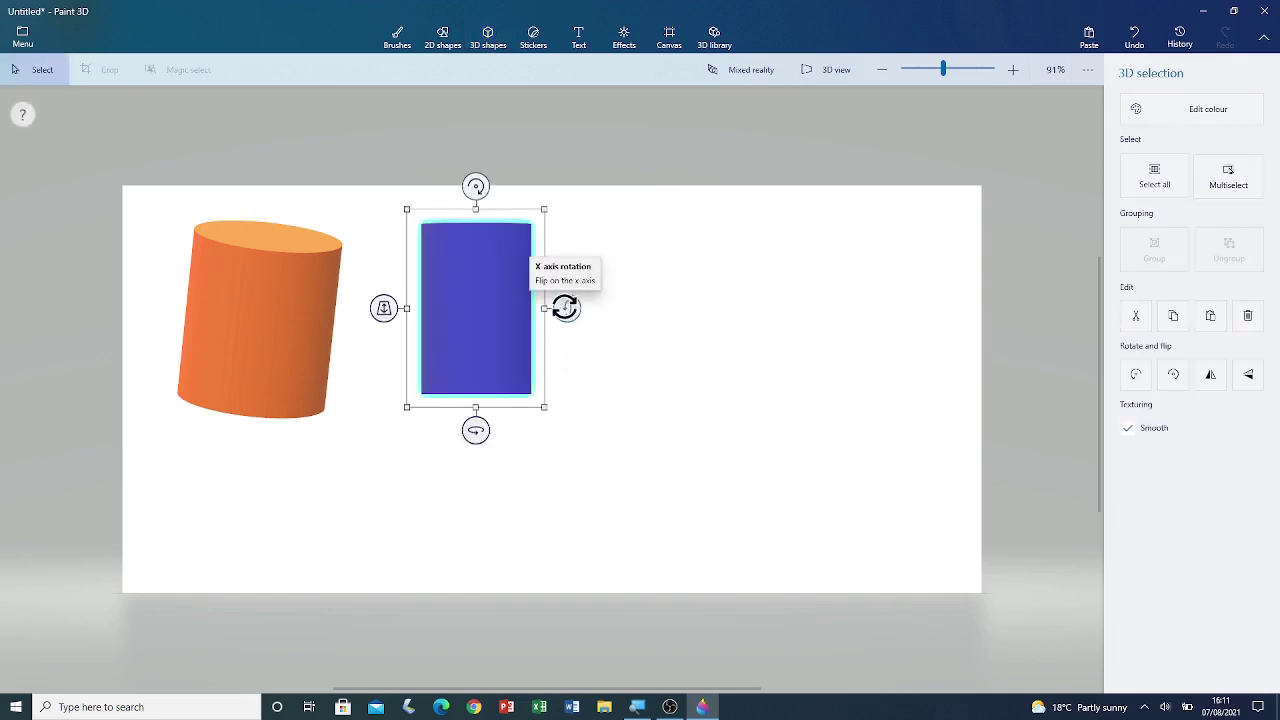
{"action": "left_click_drag", "start_coordinate": [565, 308], "coordinate": [560, 377]}
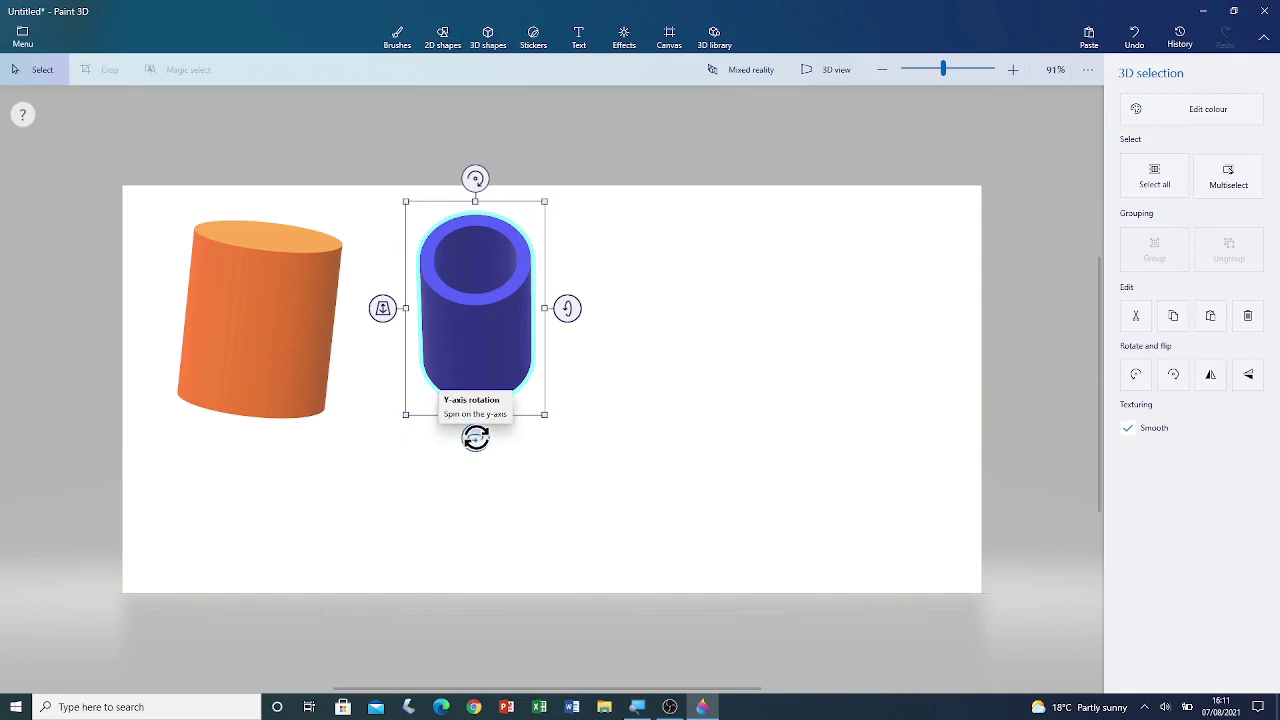
{"action": "left_click_drag", "start_coordinate": [475, 438], "coordinate": [512, 437]}
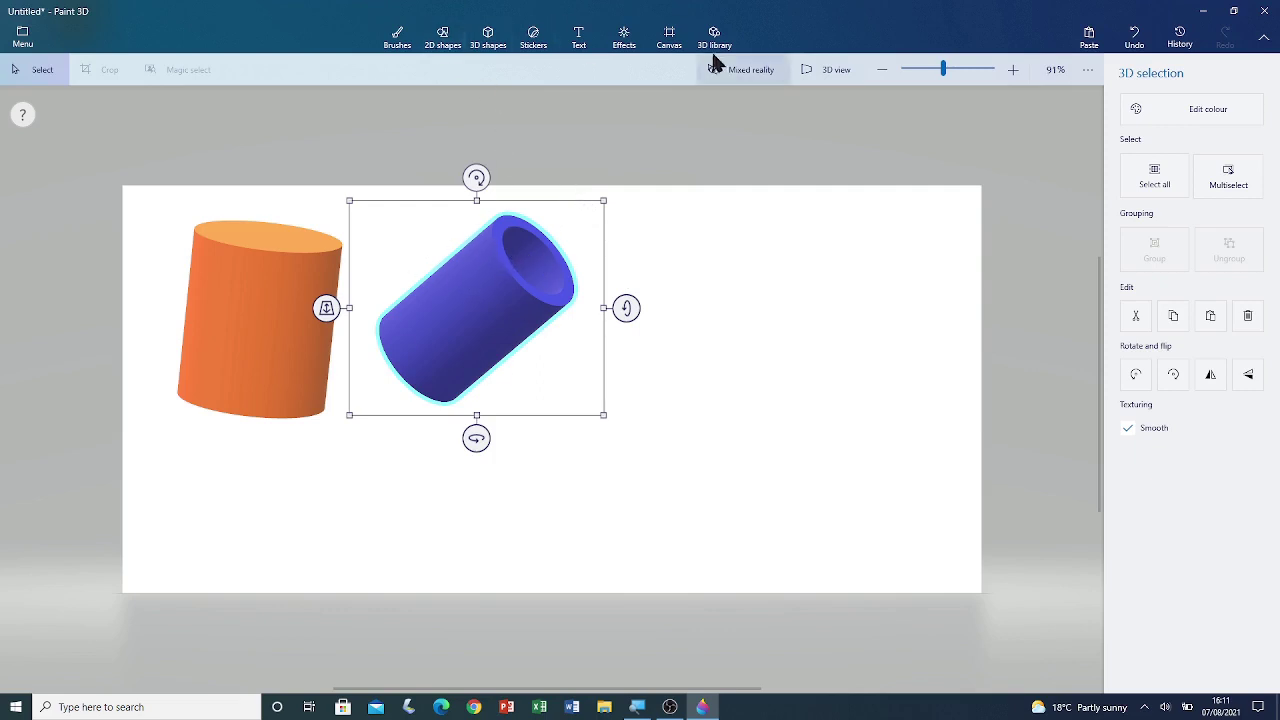
- Recolour the tube red and deselect it
{"action": "left_click", "coordinate": [1205, 112]}
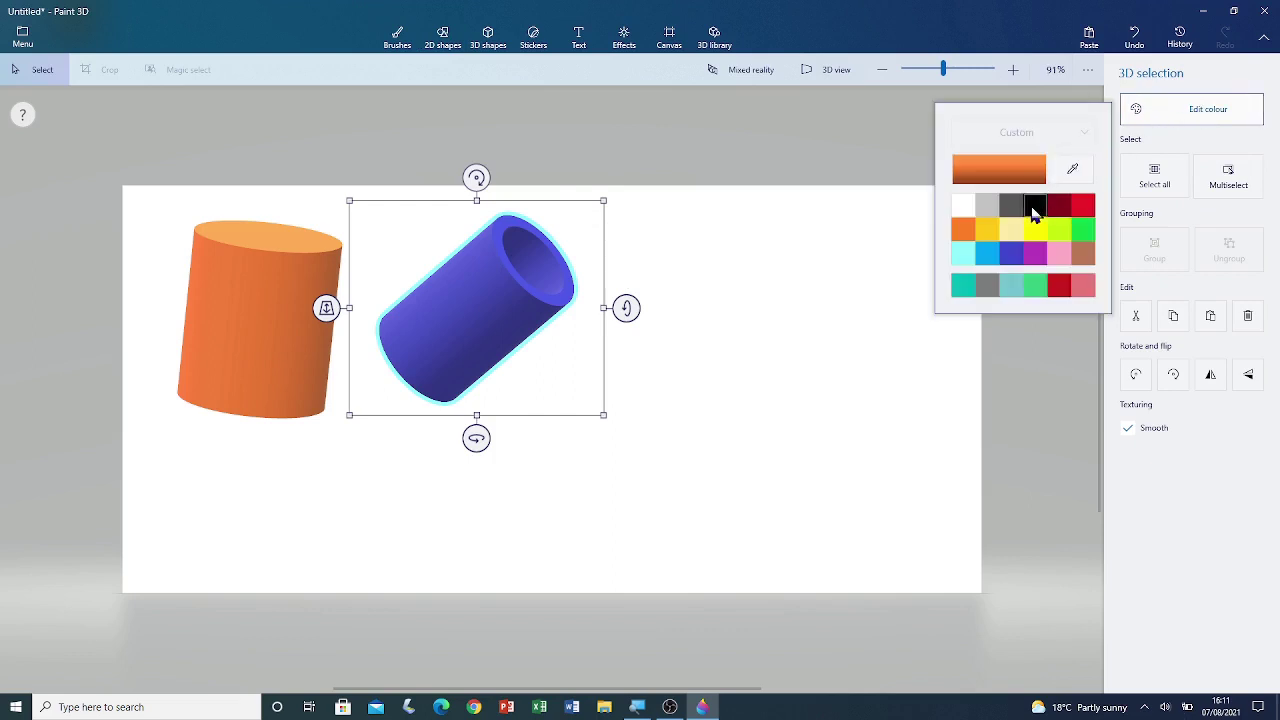
{"action": "left_click", "coordinate": [1090, 205]}
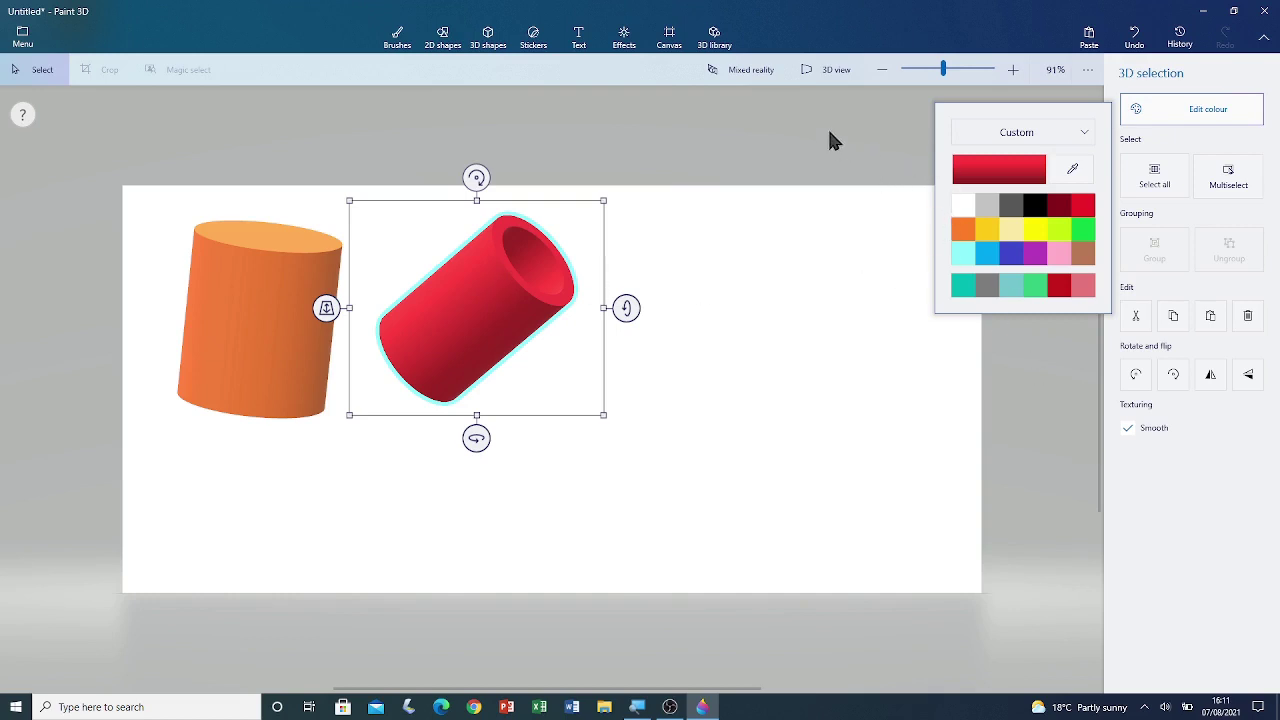
{"action": "left_click", "coordinate": [897, 165]}
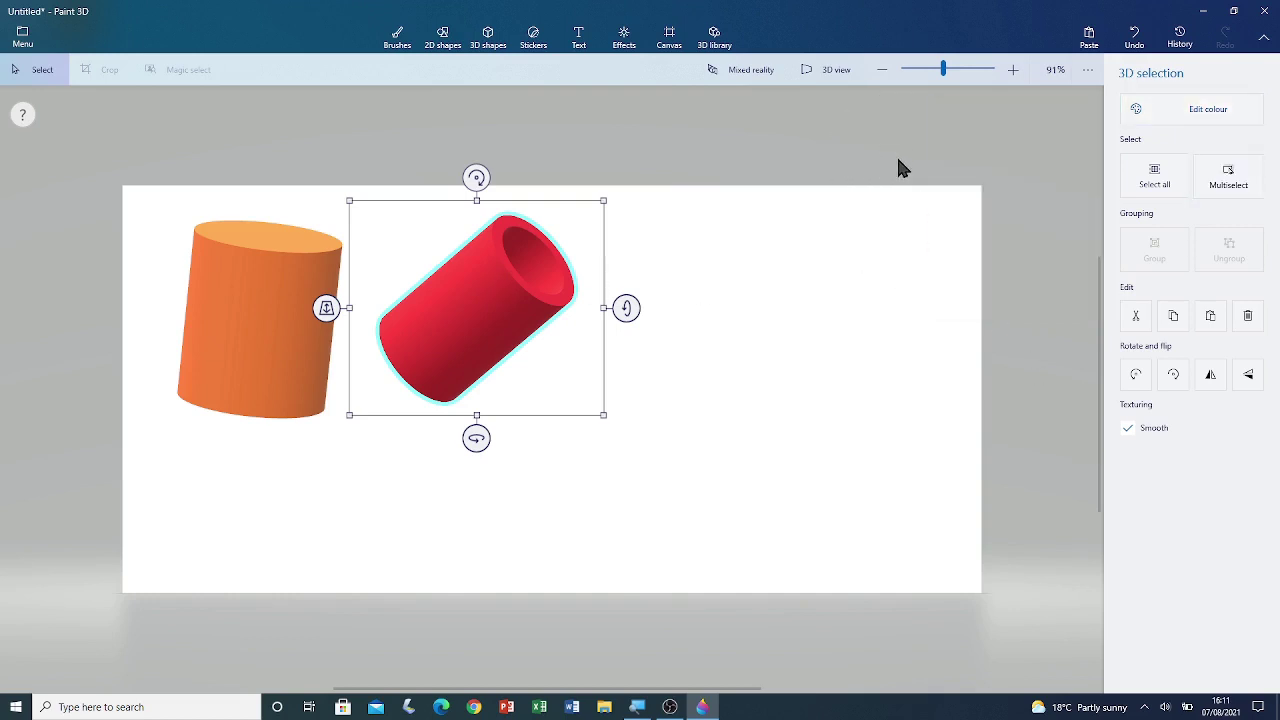
{"action": "left_click", "coordinate": [898, 167]}
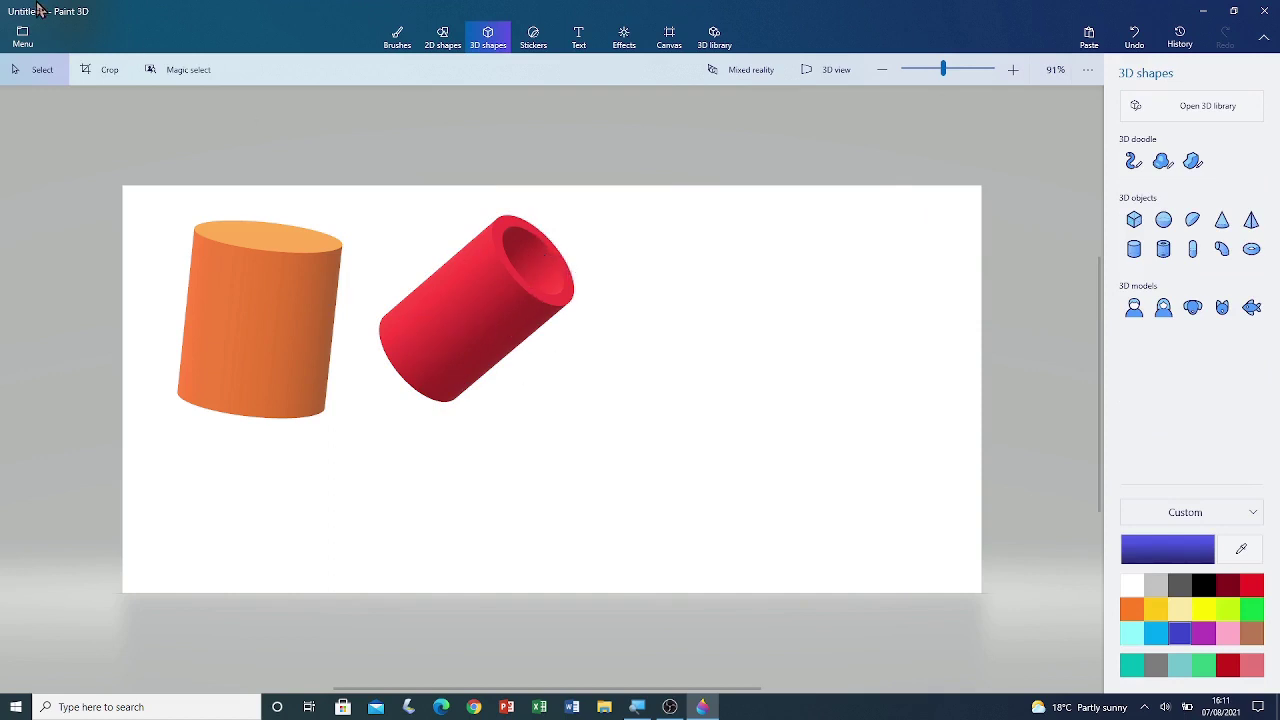
- Draw a blue circle and two short curved strokes on the side of the red tube with the 5px Marker
{"action": "left_click", "coordinate": [35, 72]}
{"action": "left_click", "coordinate": [497, 297]}
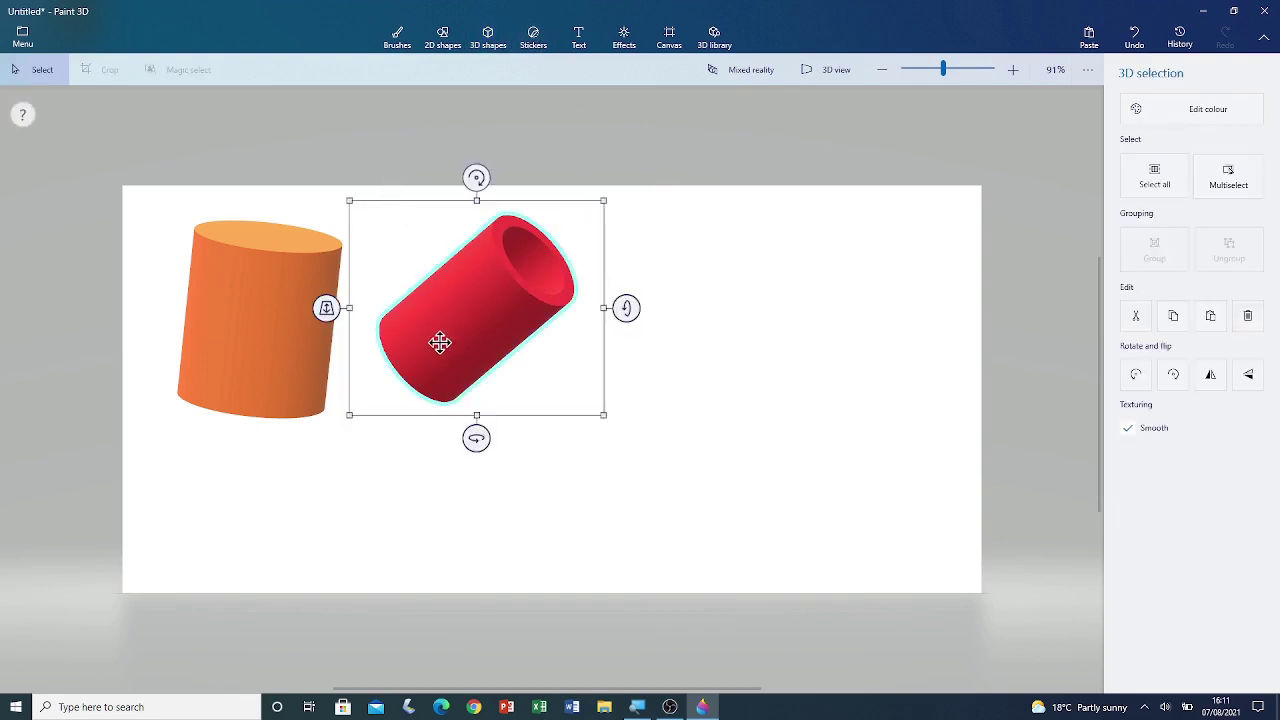
{"action": "left_click", "coordinate": [400, 40]}
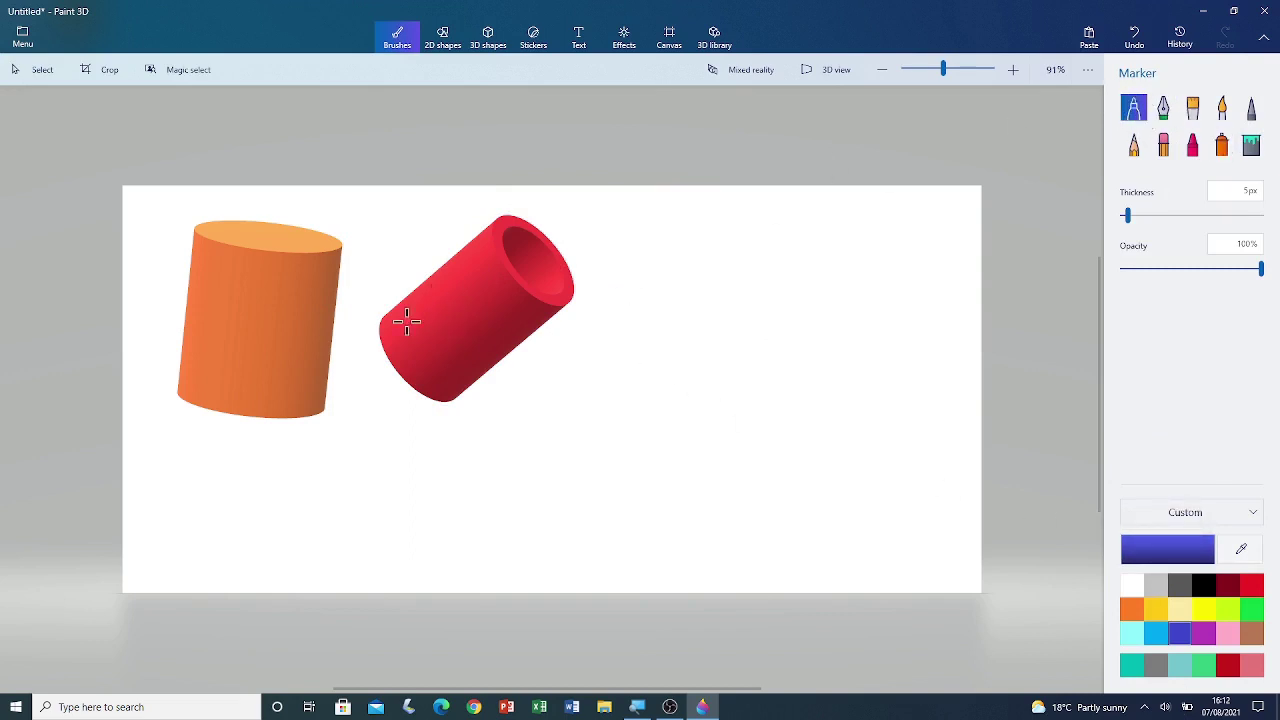
{"action": "left_click", "coordinate": [489, 280]}
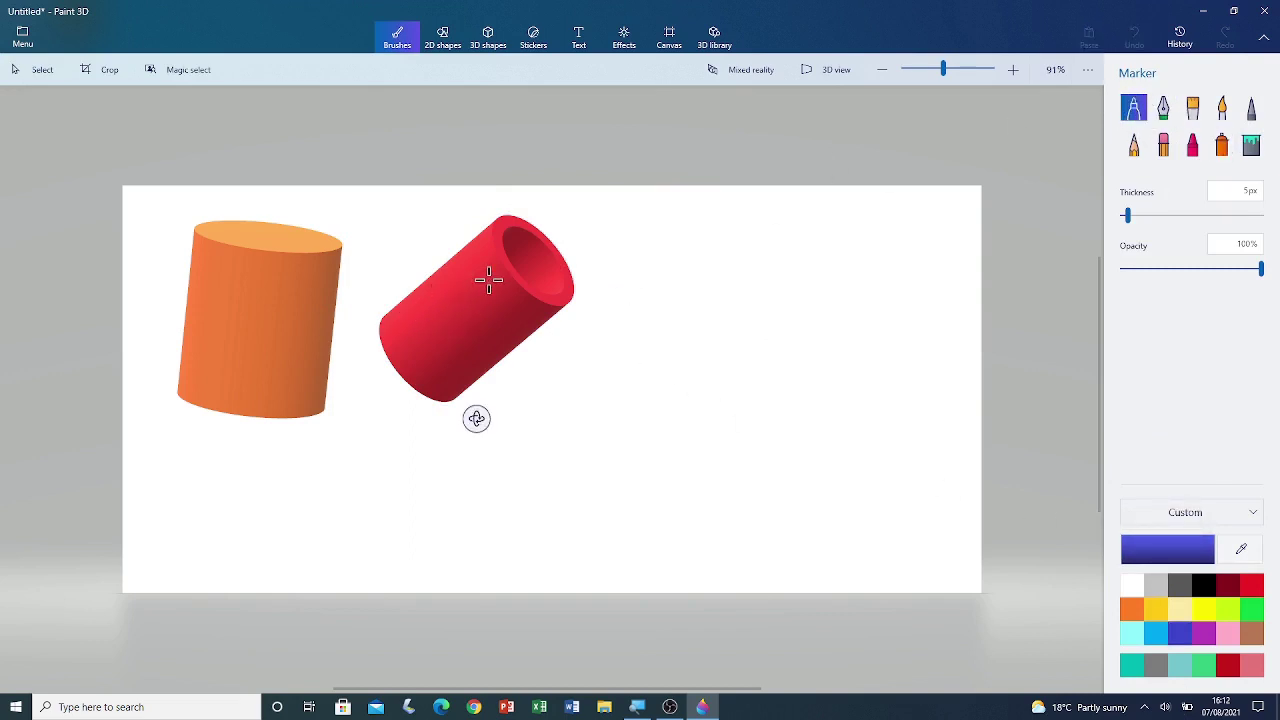
{"action": "mouse_move", "coordinate": [486, 280]}
{"action": "left_mouse_down"}
{"action": "mouse_move", "coordinate": [456, 321]}
{"action": "mouse_move", "coordinate": [501, 331]}
{"action": "mouse_move", "coordinate": [510, 310]}
{"action": "mouse_move", "coordinate": [478, 274]}
{"action": "left_mouse_up"}
{"action": "mouse_move", "coordinate": [410, 316]}
{"action": "left_mouse_down"}
{"action": "mouse_move", "coordinate": [426, 352]}
{"action": "mouse_move", "coordinate": [470, 370]}
{"action": "left_mouse_up"}
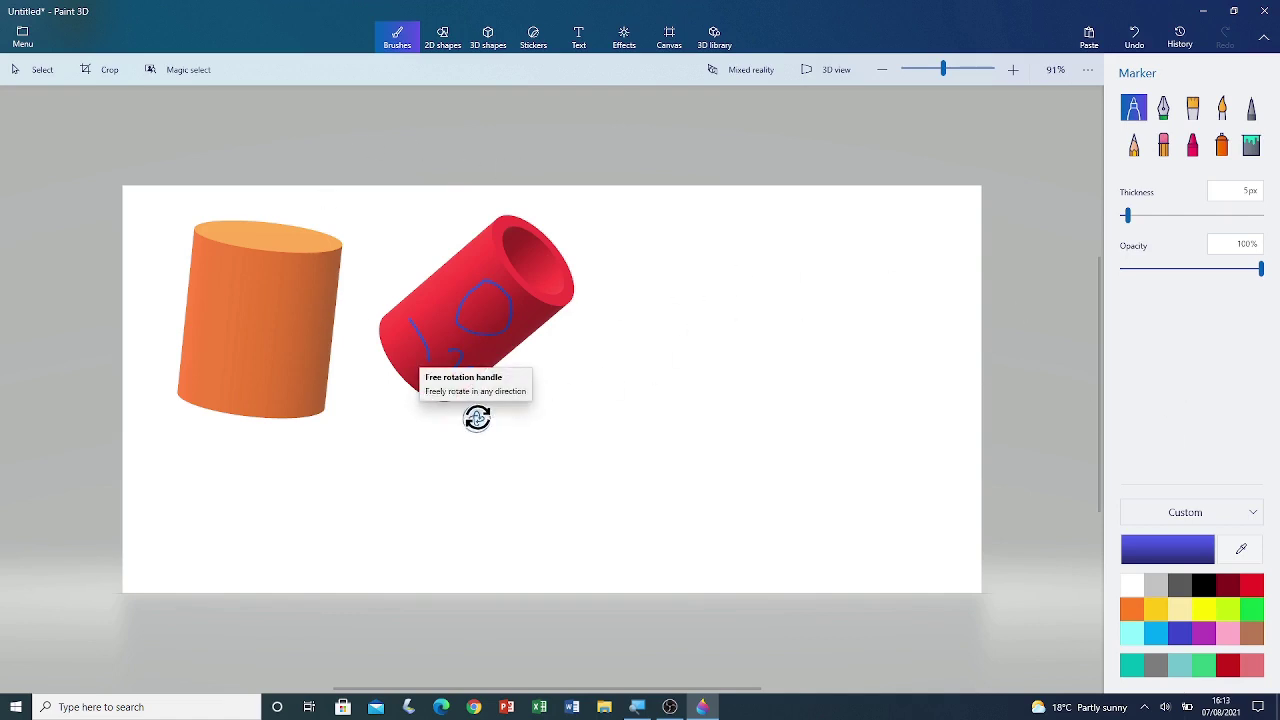
- Freely rotate the tube to an unmarked side and draw a small blue smiley face on it near the open end
{"action": "left_click_drag", "start_coordinate": [477, 418], "coordinate": [789, 480]}
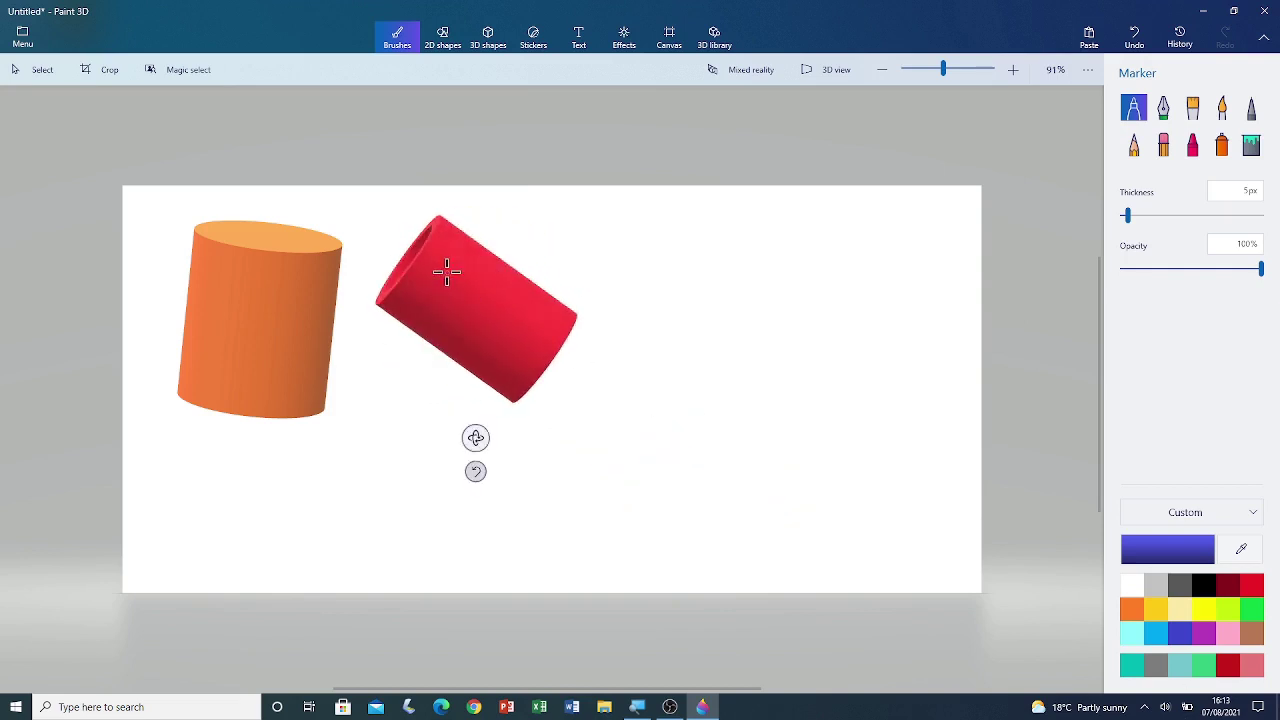
{"action": "mouse_move", "coordinate": [447, 270]}
{"action": "left_mouse_down"}
{"action": "mouse_move", "coordinate": [486, 277]}
{"action": "mouse_move", "coordinate": [457, 305]}
{"action": "mouse_move", "coordinate": [476, 294]}
{"action": "left_mouse_up"}
{"action": "left_click", "coordinate": [1162, 146]}
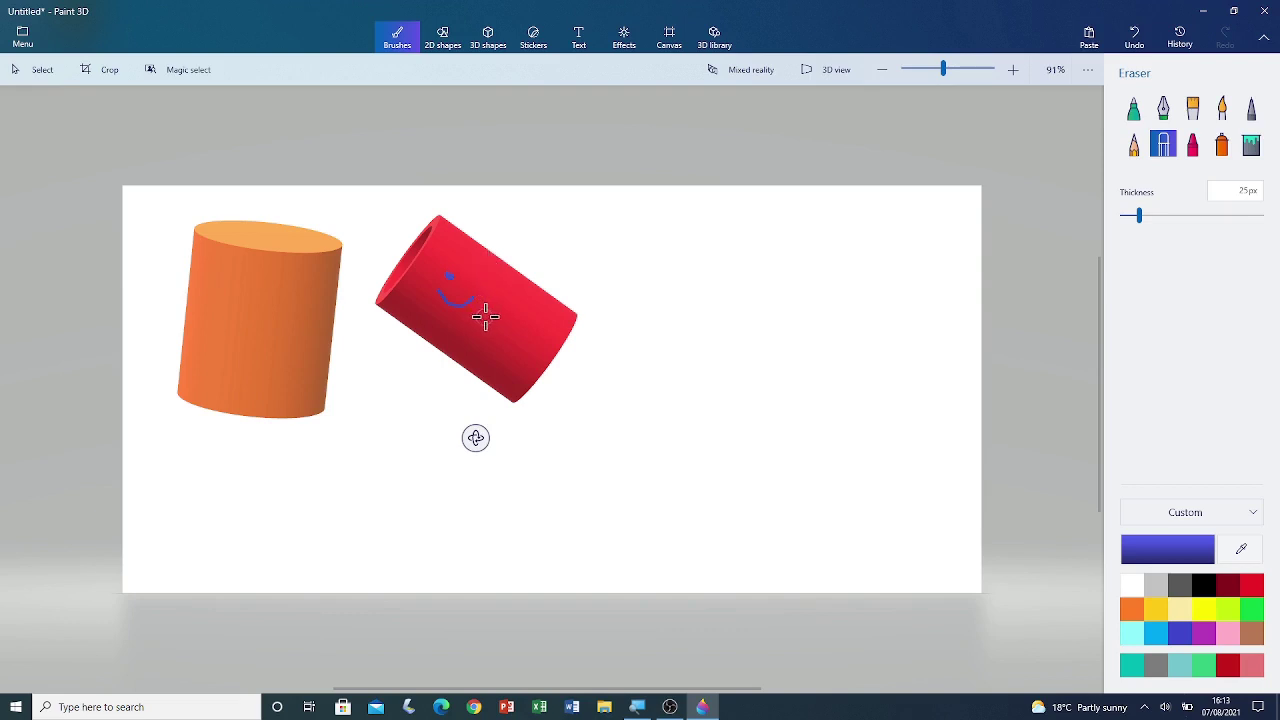
{"action": "scroll", "coordinate": [491, 313], "scroll_direction": "up", "scroll_amount": 1}
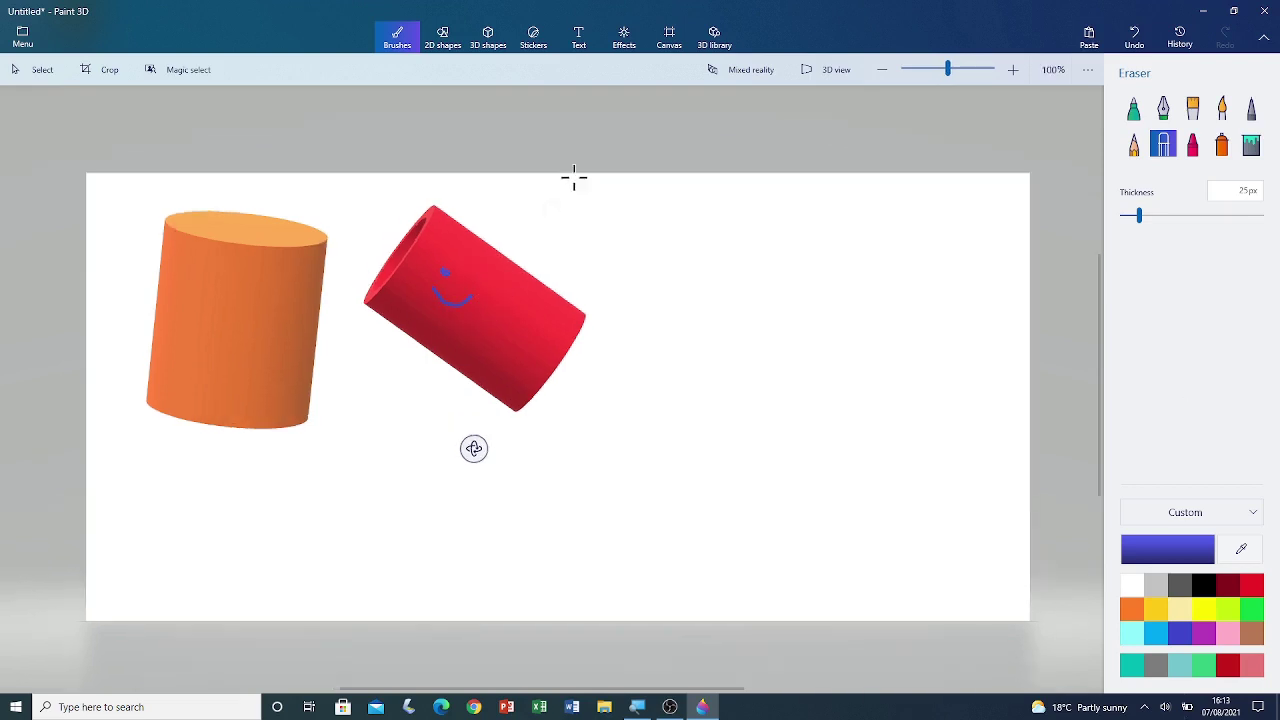
- Draw an upright blue capsule to the right of the red tube and rotate it about the Z, Y and X axes so it tilts clockwise
{"action": "left_click", "coordinate": [485, 38]}
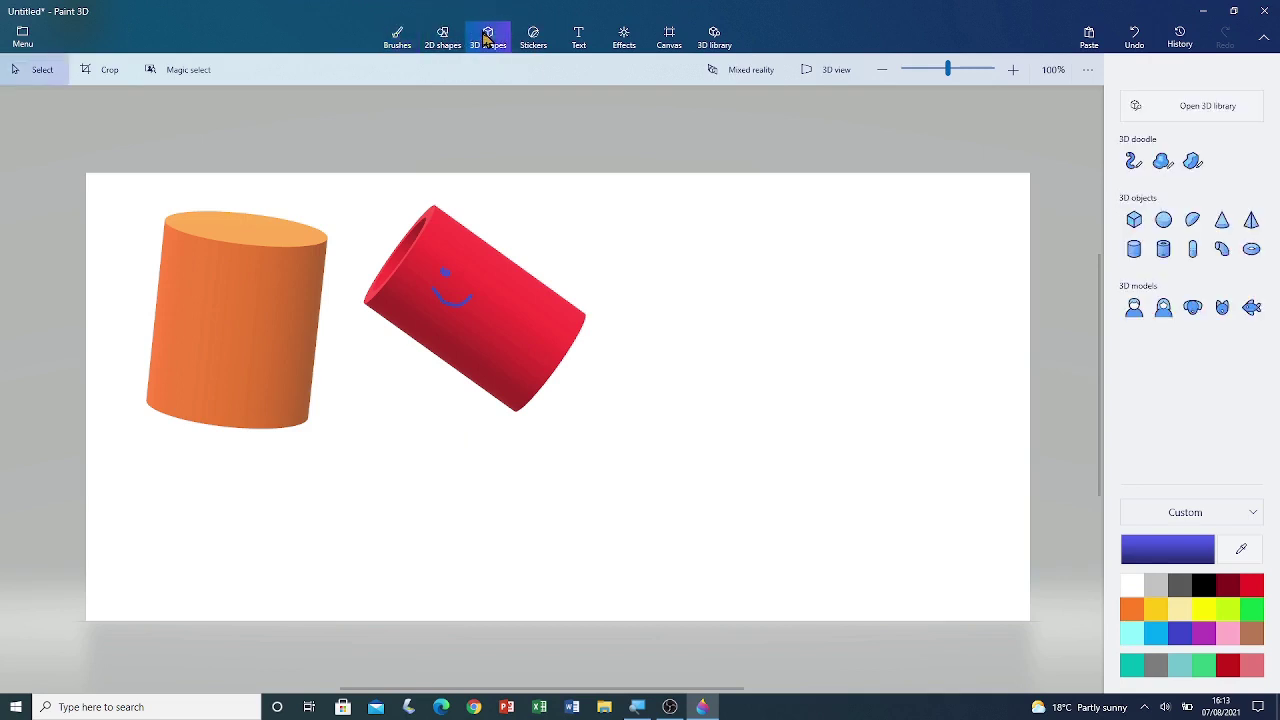
{"action": "left_click", "coordinate": [1192, 250]}
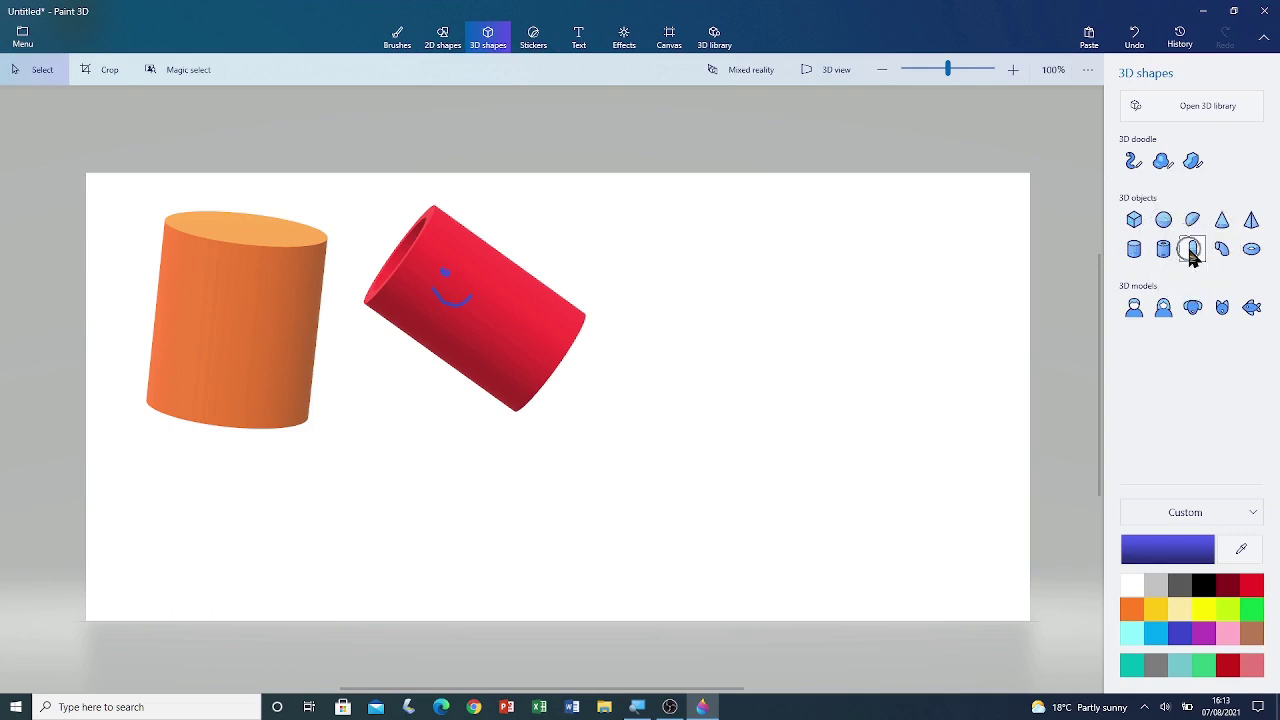
{"action": "scroll", "coordinate": [681, 378], "scroll_direction": "down", "scroll_amount": 2}
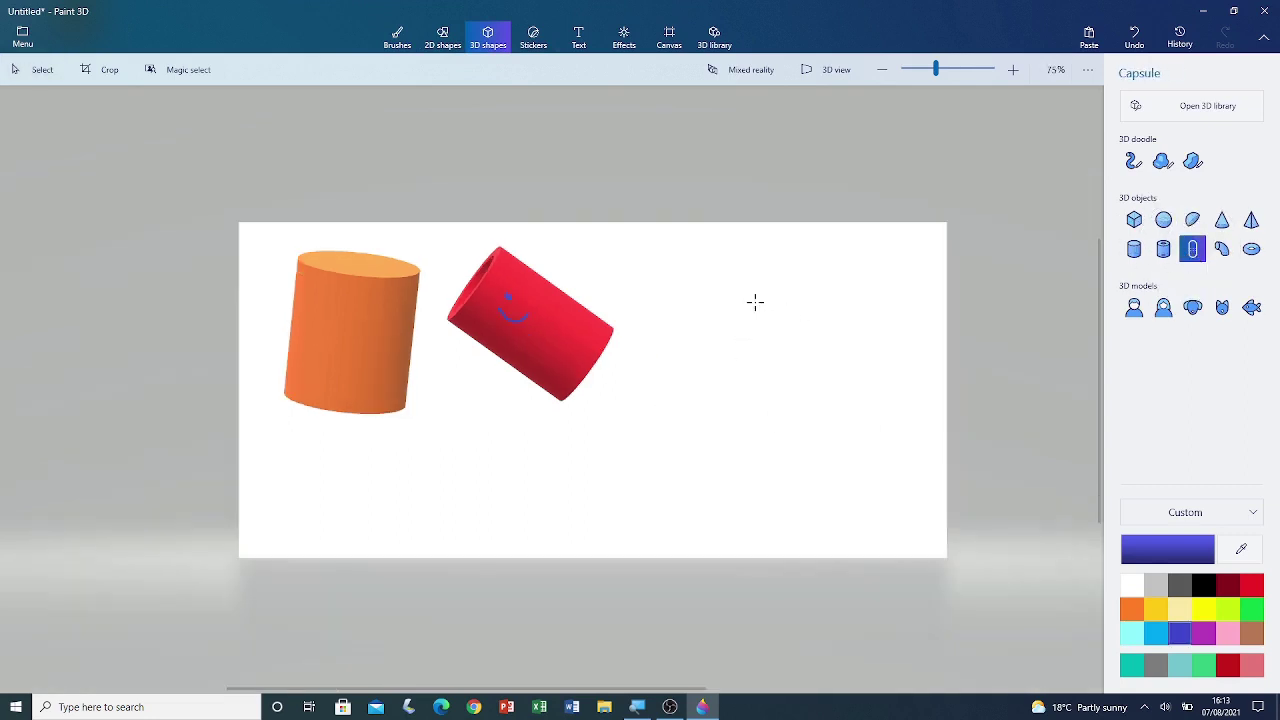
{"action": "mouse_move", "coordinate": [692, 256]}
{"action": "left_mouse_down"}
{"action": "mouse_move", "coordinate": [751, 320]}
{"action": "mouse_move", "coordinate": [792, 450]}
{"action": "mouse_move", "coordinate": [800, 443]}
{"action": "left_mouse_up"}
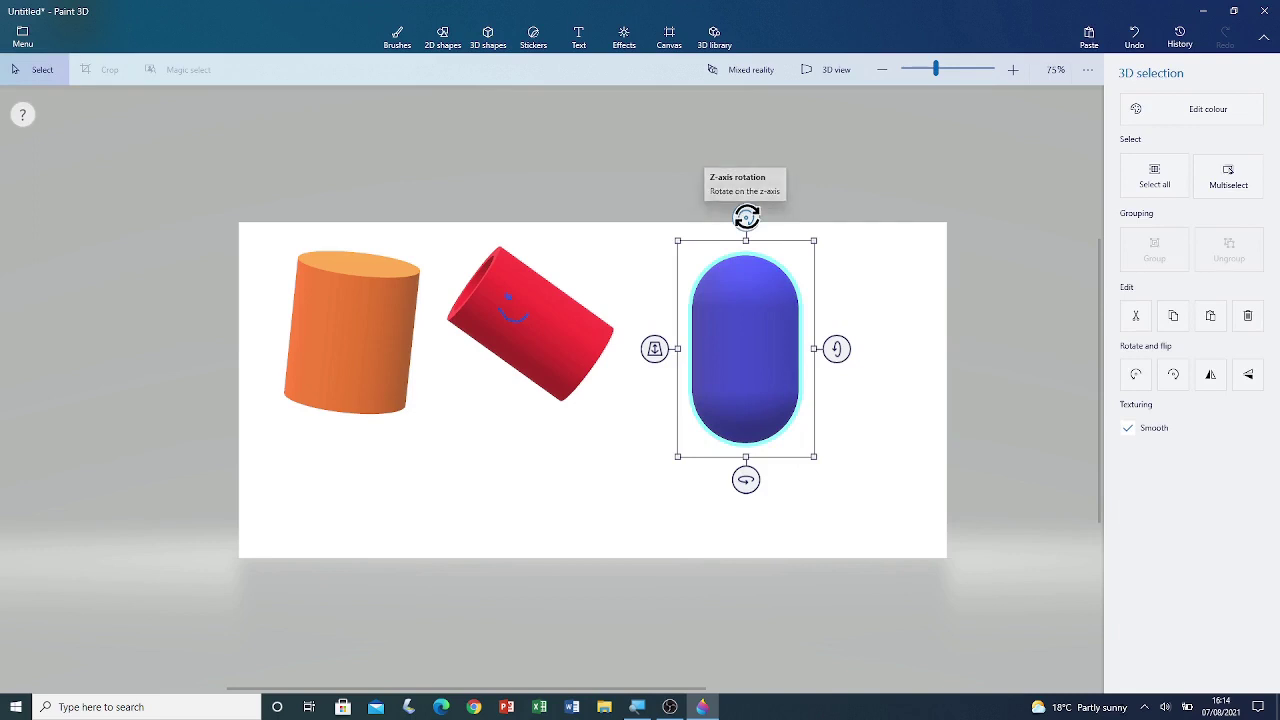
{"action": "left_click_drag", "start_coordinate": [747, 216], "coordinate": [829, 246]}
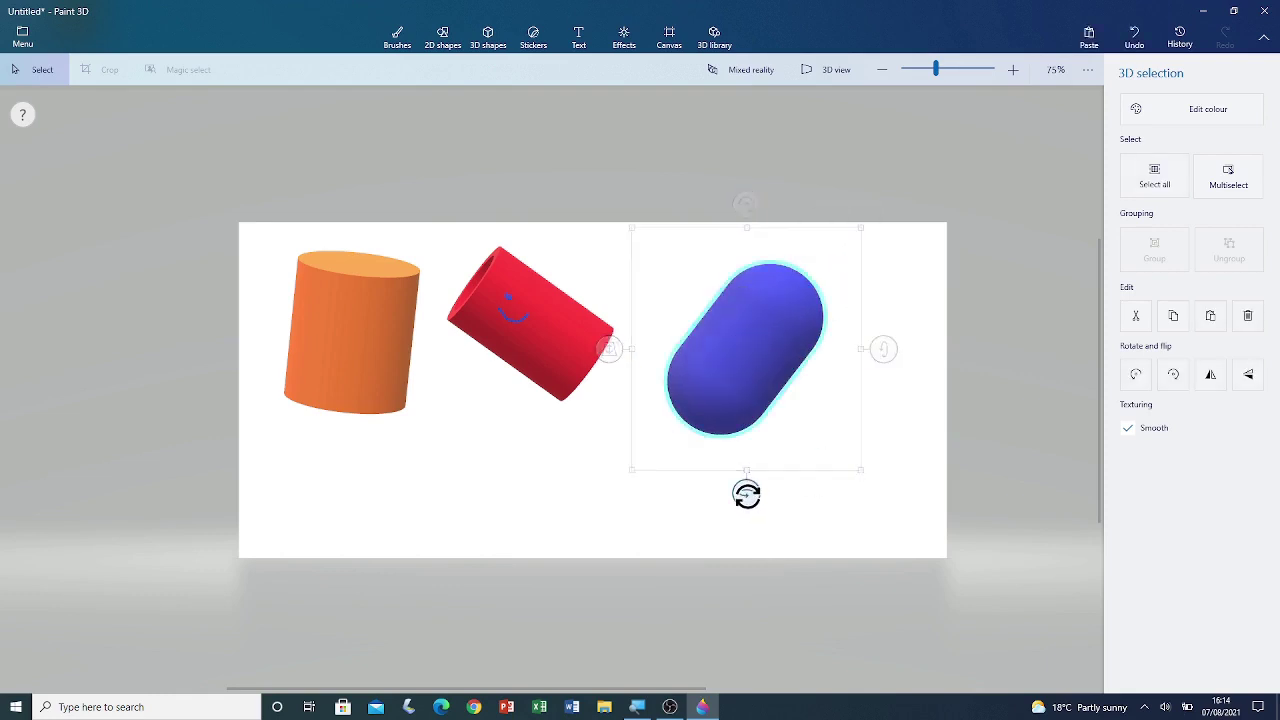
{"action": "left_click_drag", "start_coordinate": [746, 493], "coordinate": [720, 491]}
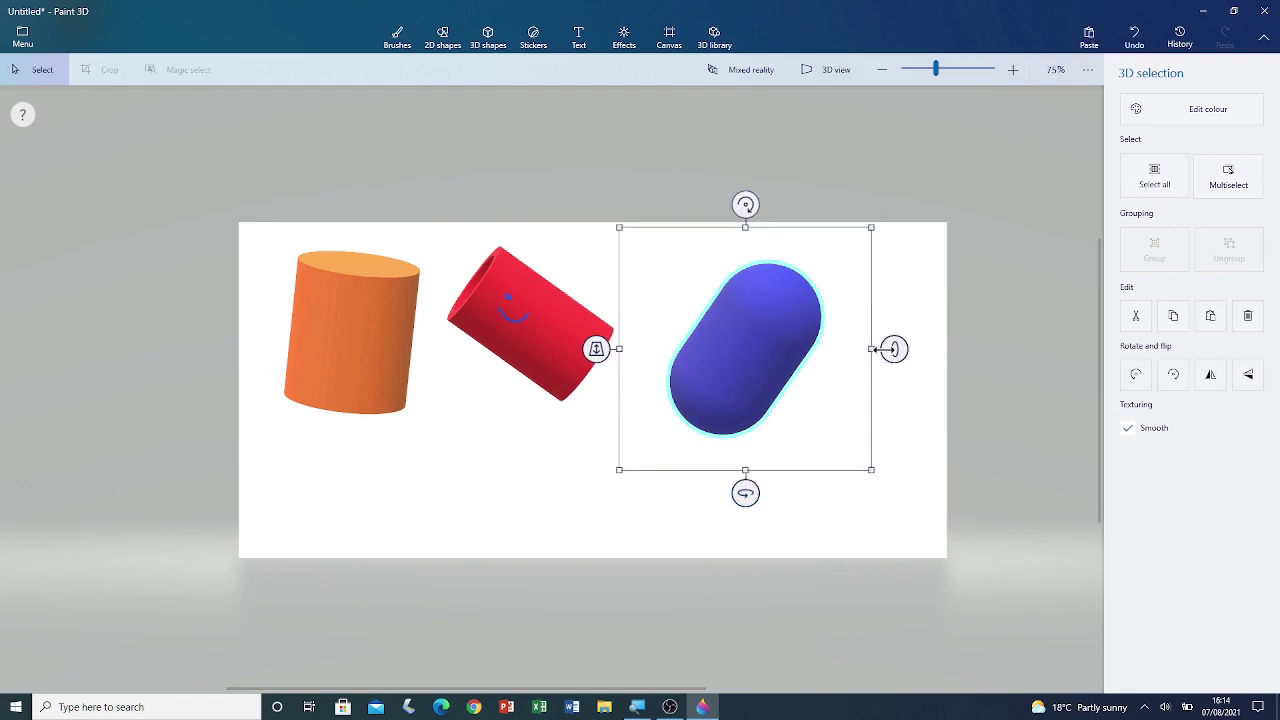
{"action": "left_click_drag", "start_coordinate": [894, 348], "coordinate": [891, 412]}
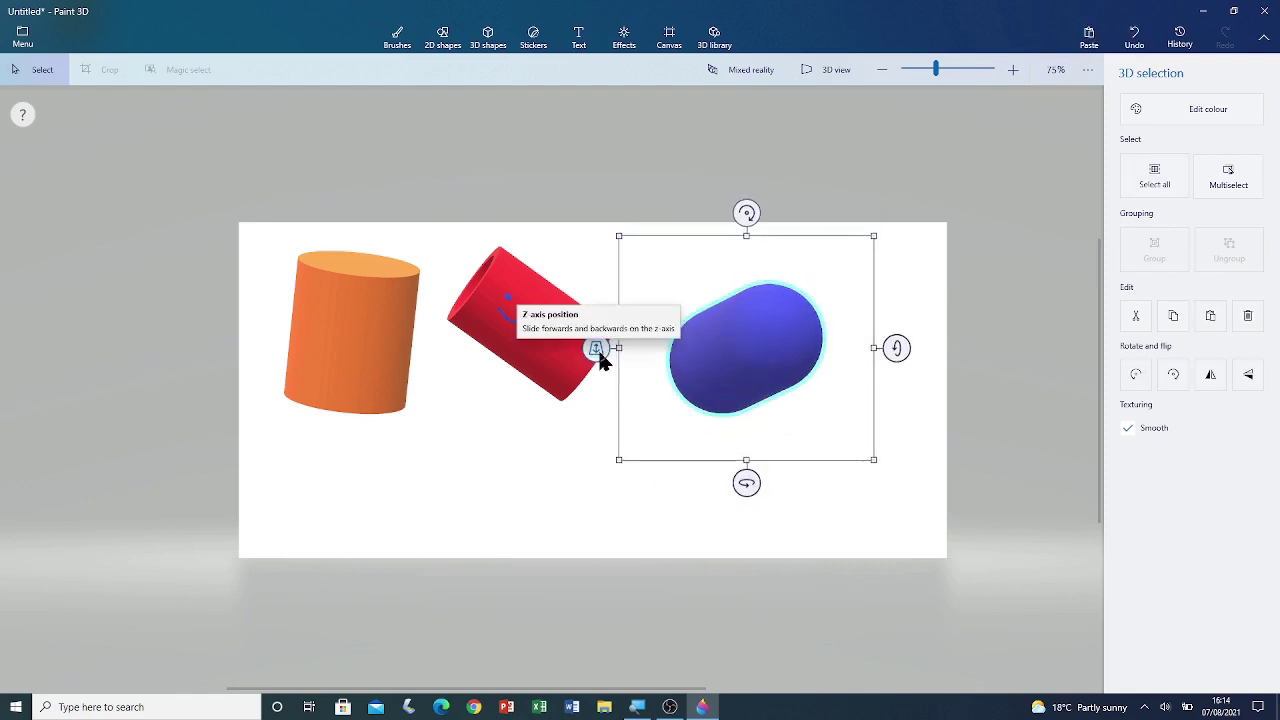
- Slide the capsule slightly backwards along the Z-axis and deselect it
{"action": "left_click_drag", "start_coordinate": [597, 348], "coordinate": [604, 360]}
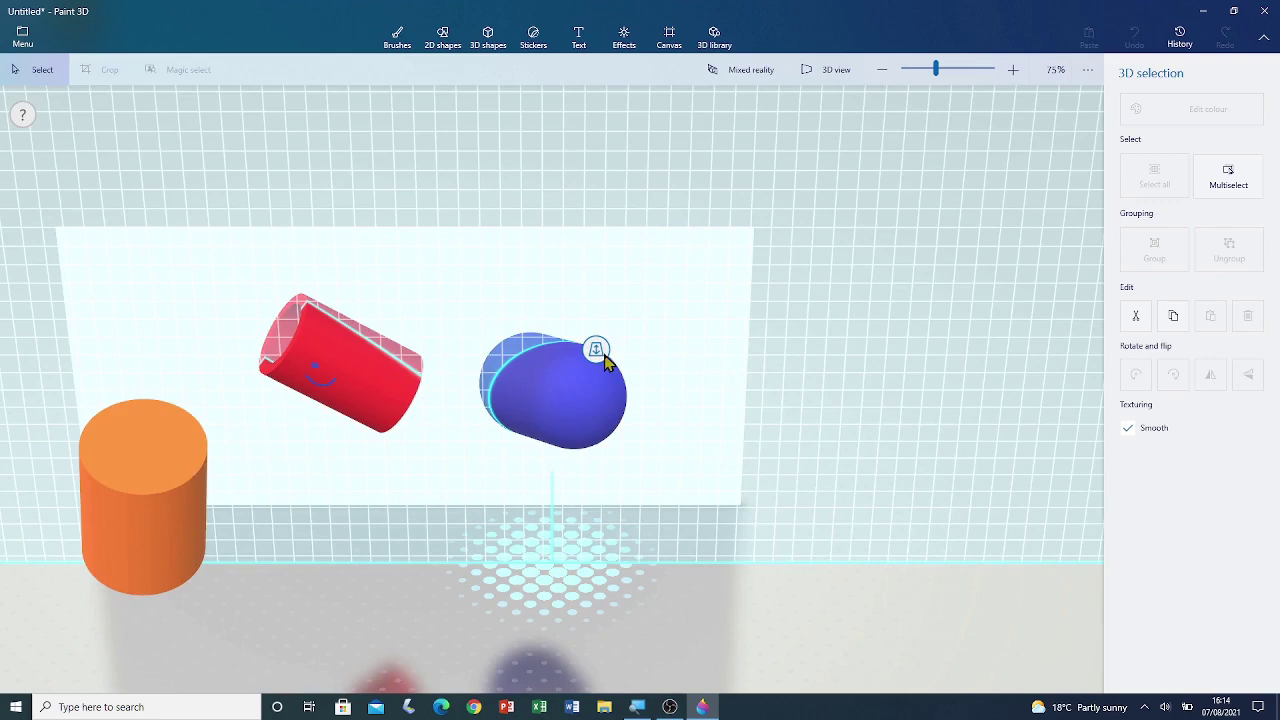
{"action": "left_click_drag", "start_coordinate": [604, 360], "coordinate": [611, 320]}
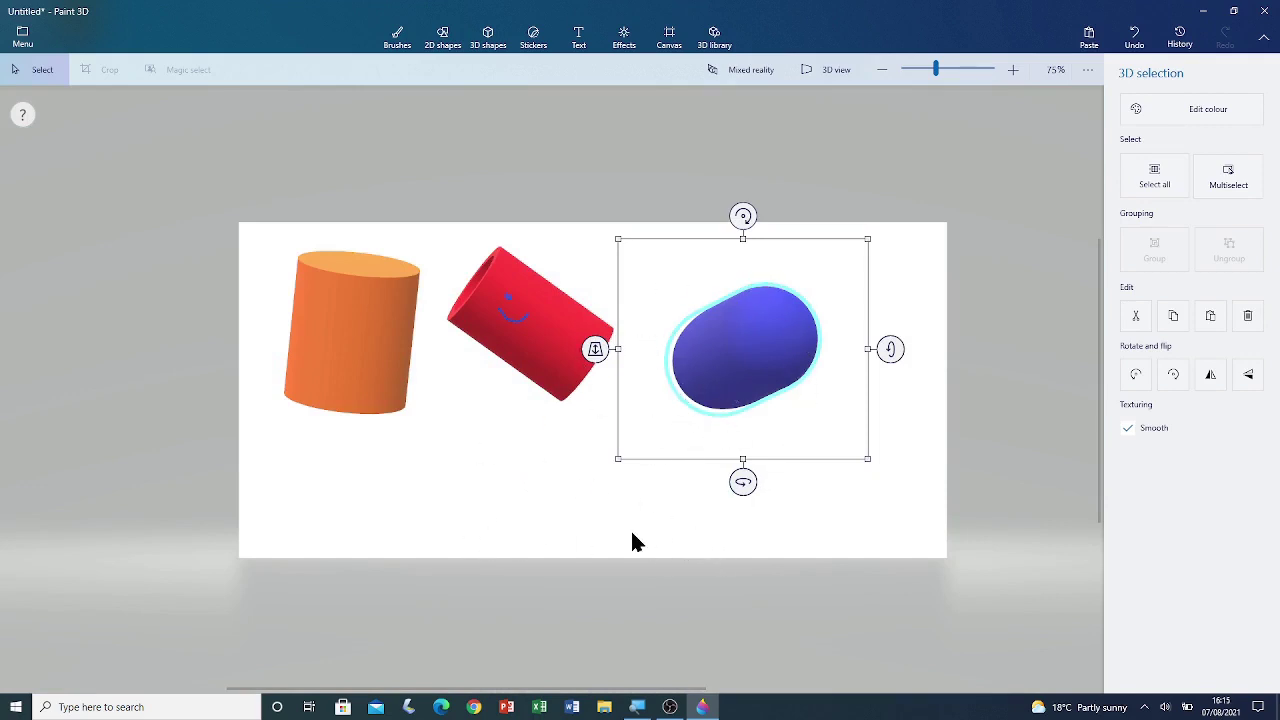
{"action": "left_click", "coordinate": [601, 497]}
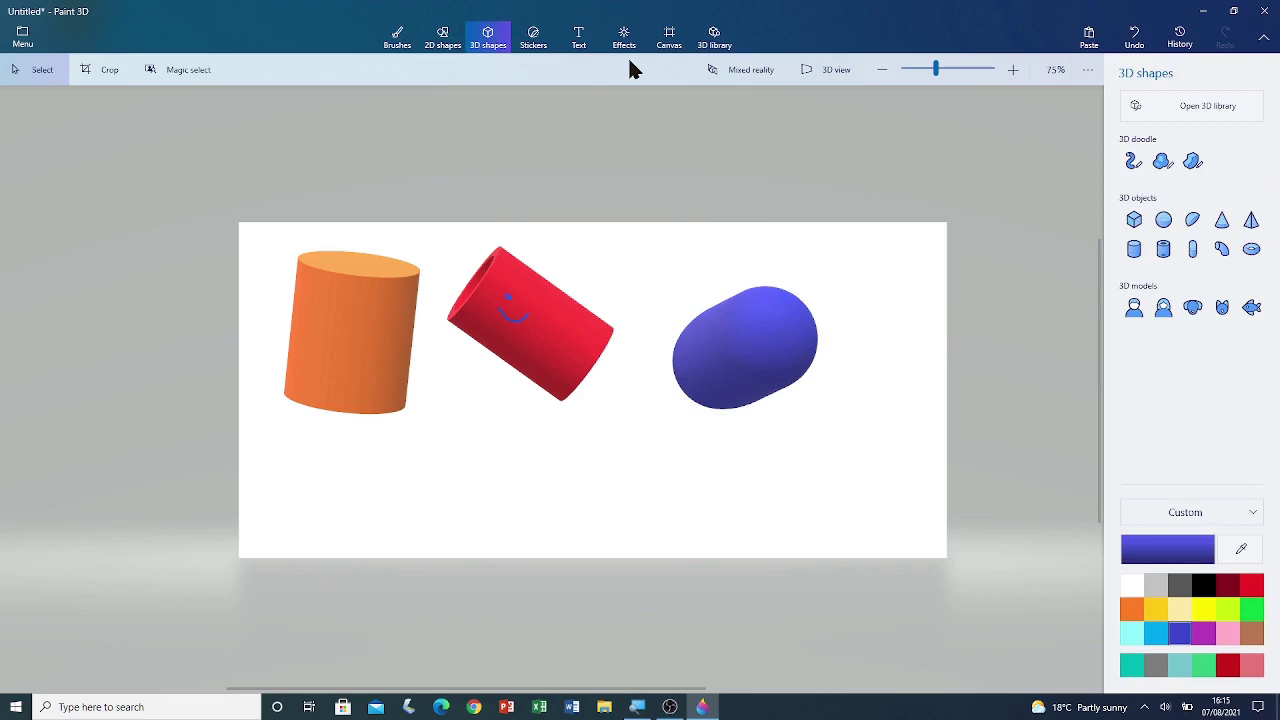
- Place the round Eye sticker on the blue capsule, sized to cover its rounded near end
{"action": "left_click", "coordinate": [535, 36]}
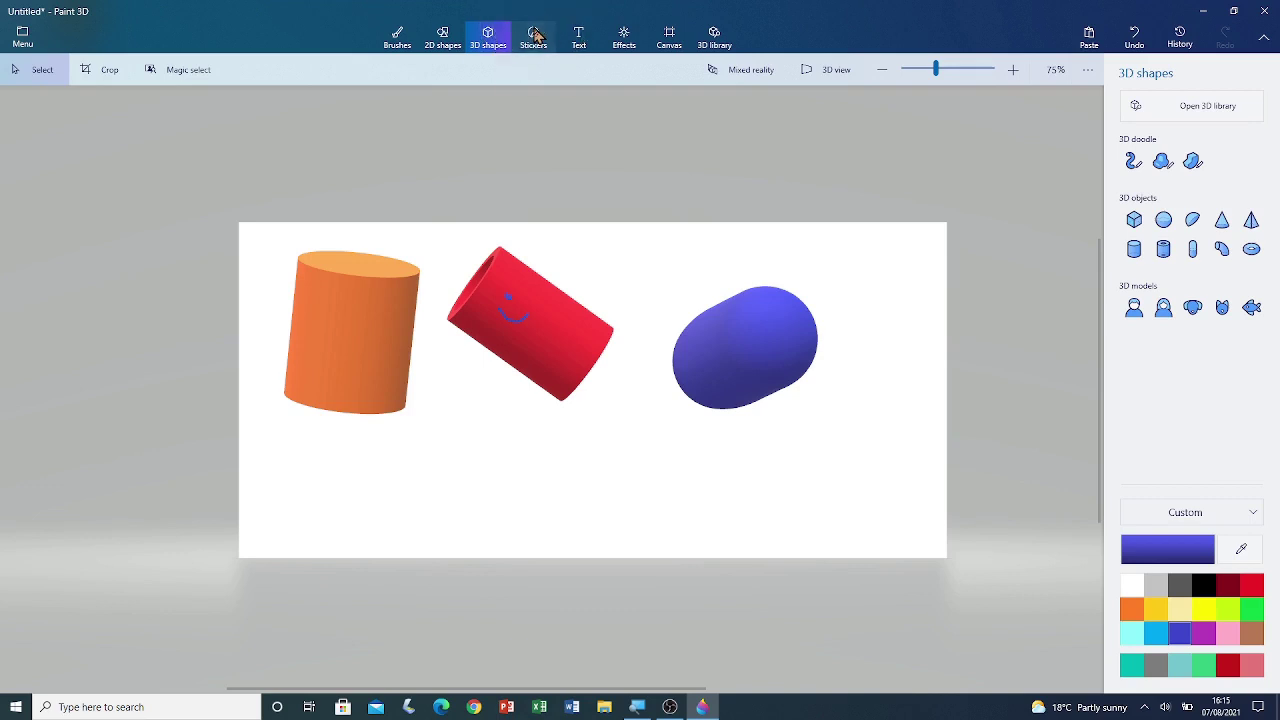
{"action": "left_click", "coordinate": [1248, 226]}
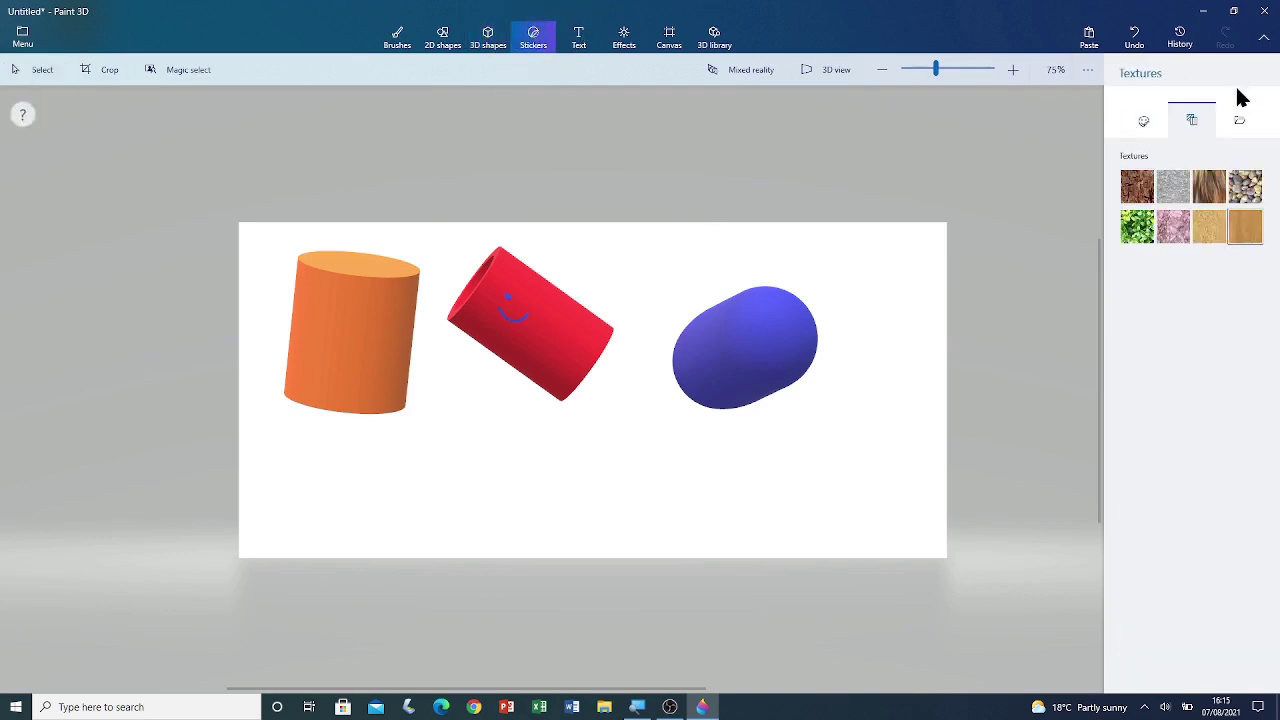
{"action": "left_click", "coordinate": [1143, 122]}
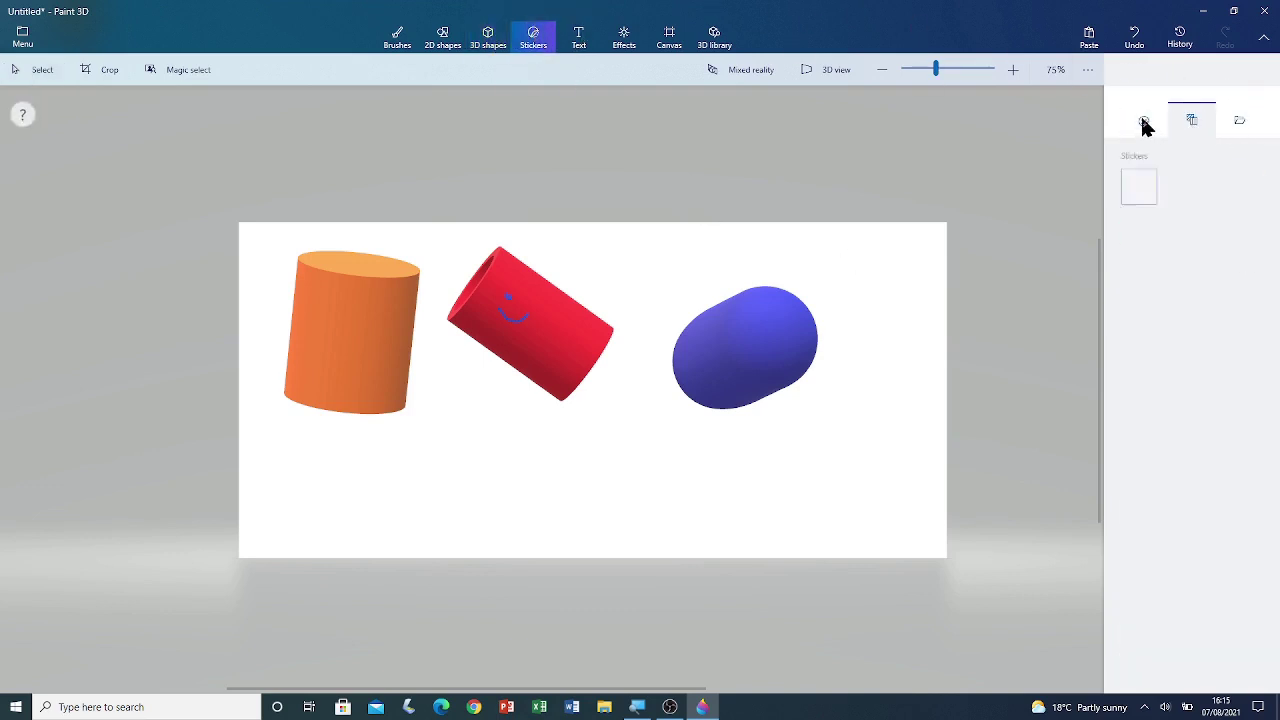
{"action": "left_click", "coordinate": [1209, 118]}
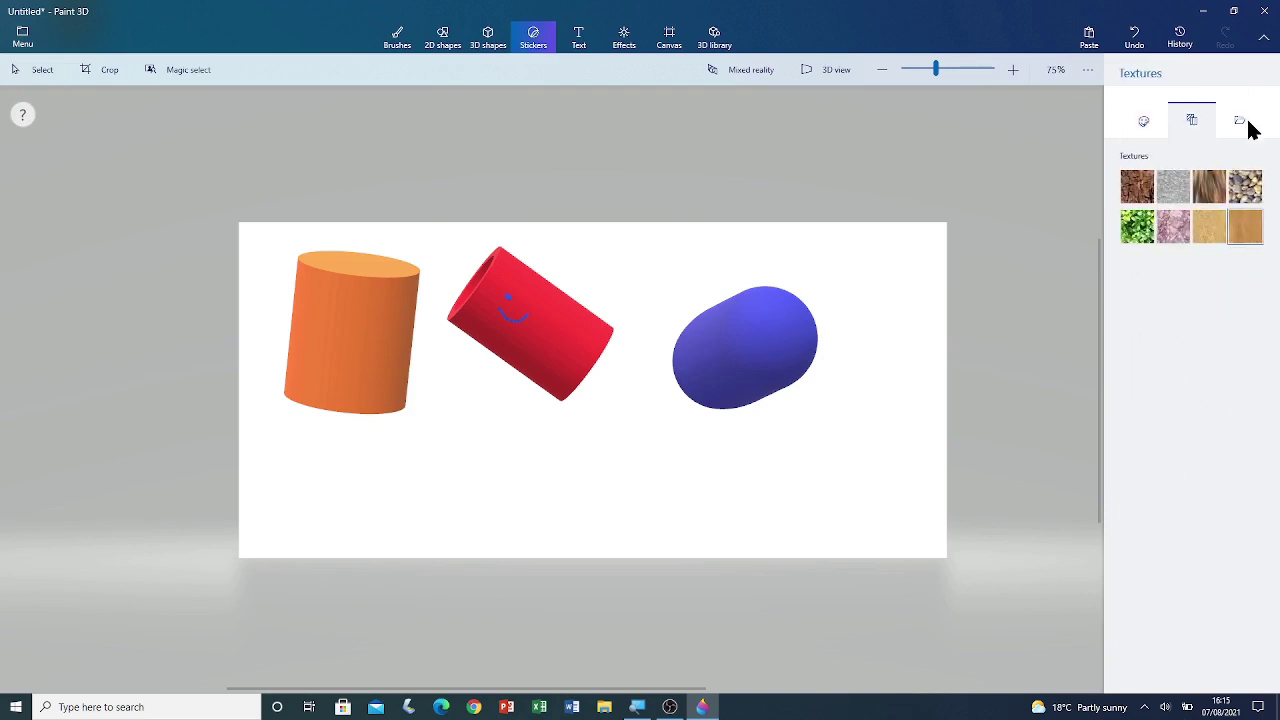
{"action": "left_click", "coordinate": [1245, 124]}
{"action": "left_click", "coordinate": [1146, 122]}
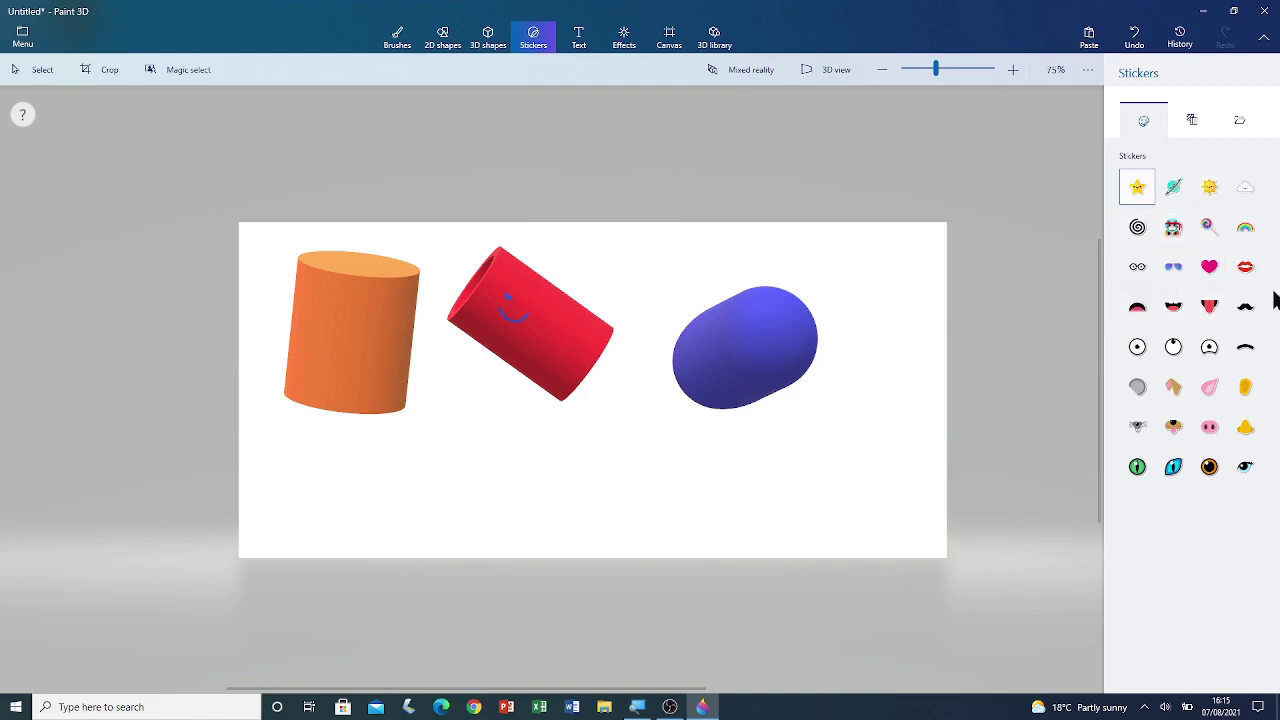
{"action": "left_click", "coordinate": [1146, 356]}
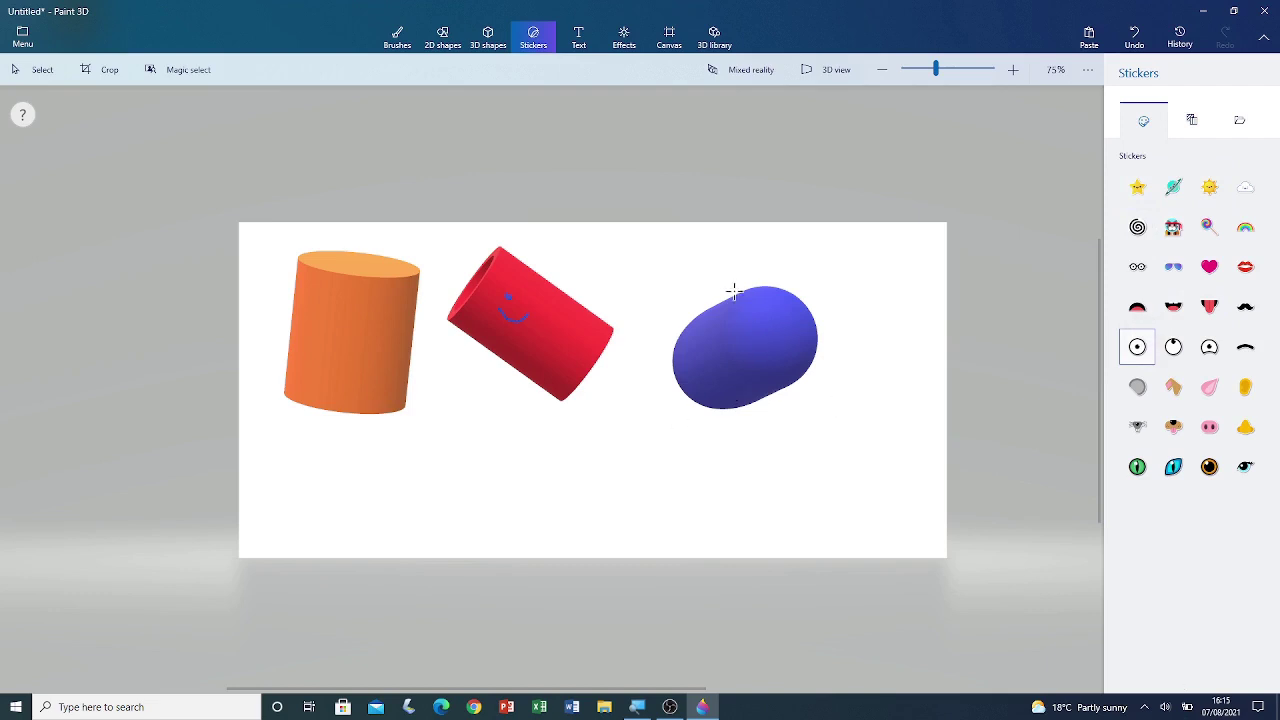
{"action": "left_click_drag", "start_coordinate": [740, 320], "coordinate": [834, 402]}
{"action": "left_click_drag", "start_coordinate": [767, 322], "coordinate": [771, 323]}
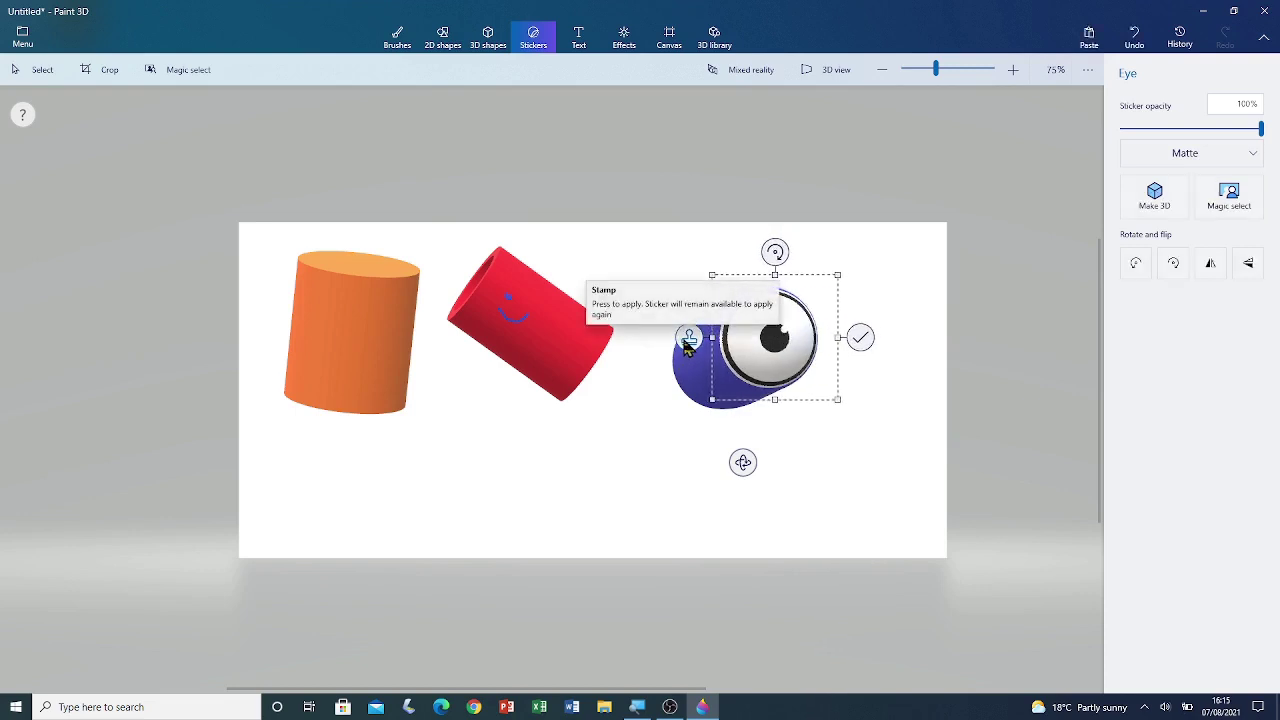
- Stamp the eye sticker onto the capsule's end and move the loose copy to the blank canvas below the capsule
{"action": "mouse_move", "coordinate": [768, 251]}
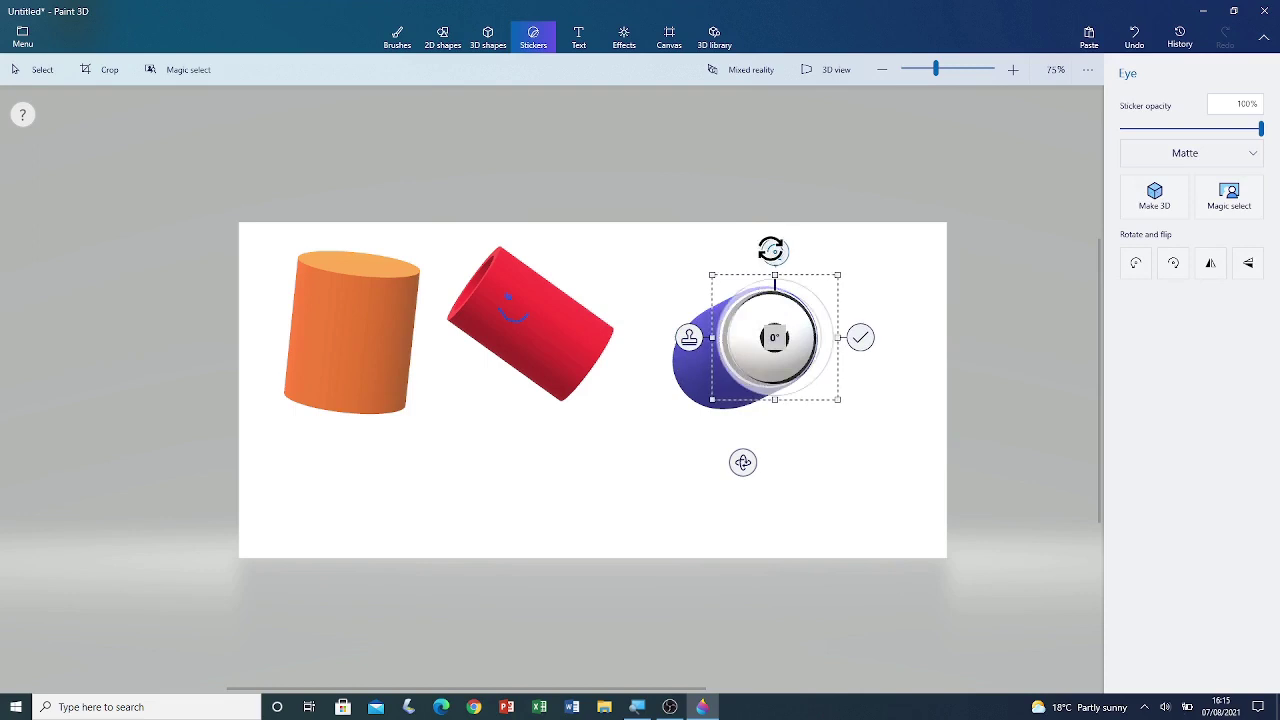
{"action": "left_click_drag", "start_coordinate": [768, 251], "coordinate": [771, 214]}
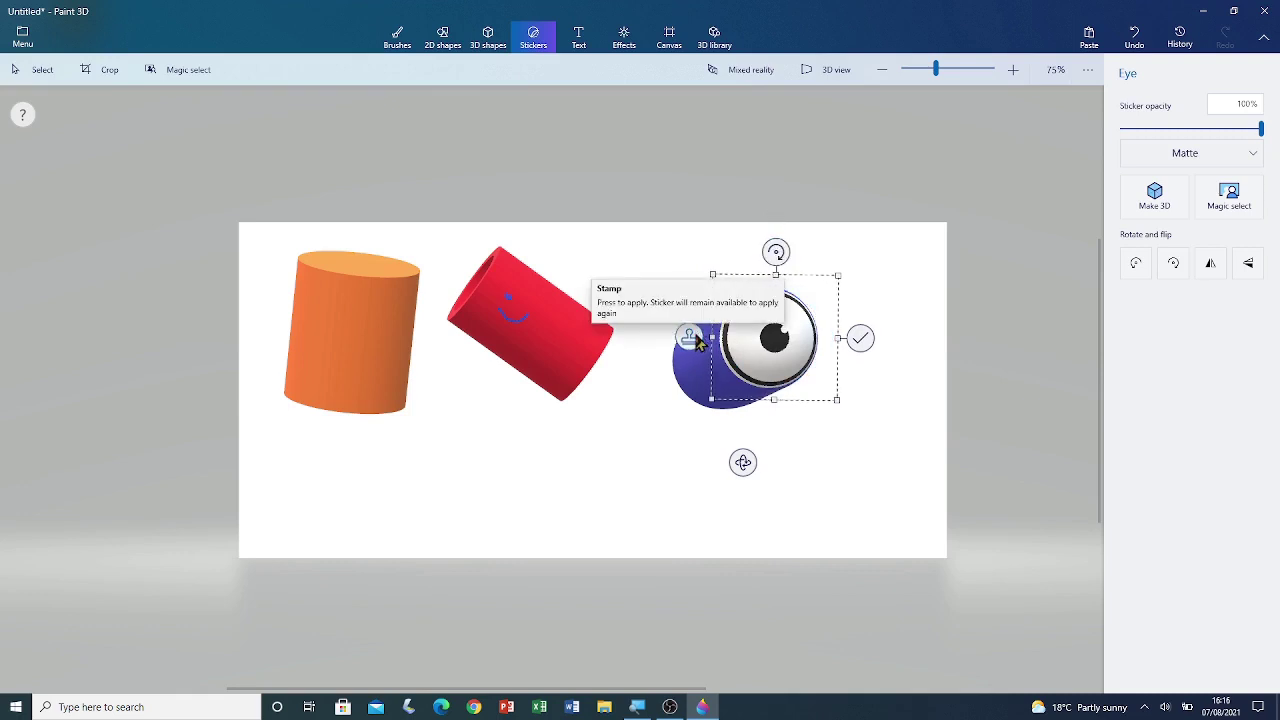
{"action": "left_click_drag", "start_coordinate": [774, 337], "coordinate": [785, 467]}
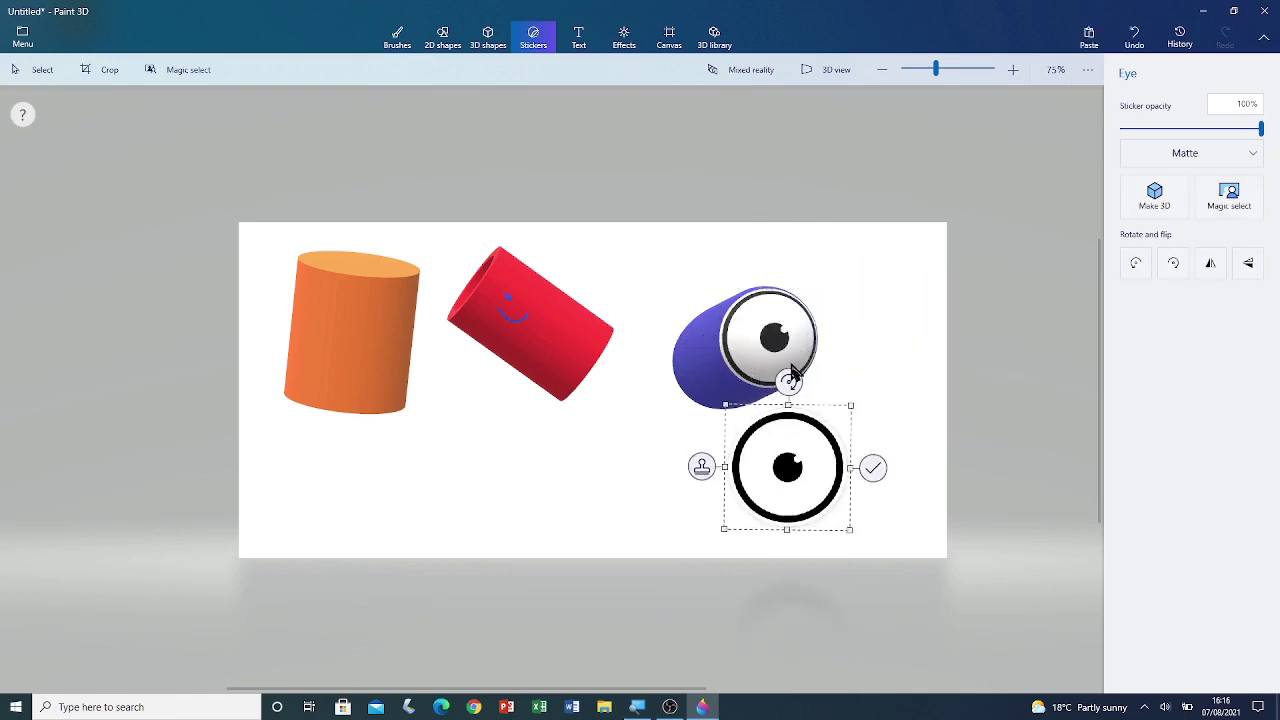
- Move the loose eye sticker over the orange cylinder's upper edge and freely rotate the cylinder beneath it
{"action": "left_click_drag", "start_coordinate": [786, 477], "coordinate": [346, 285]}
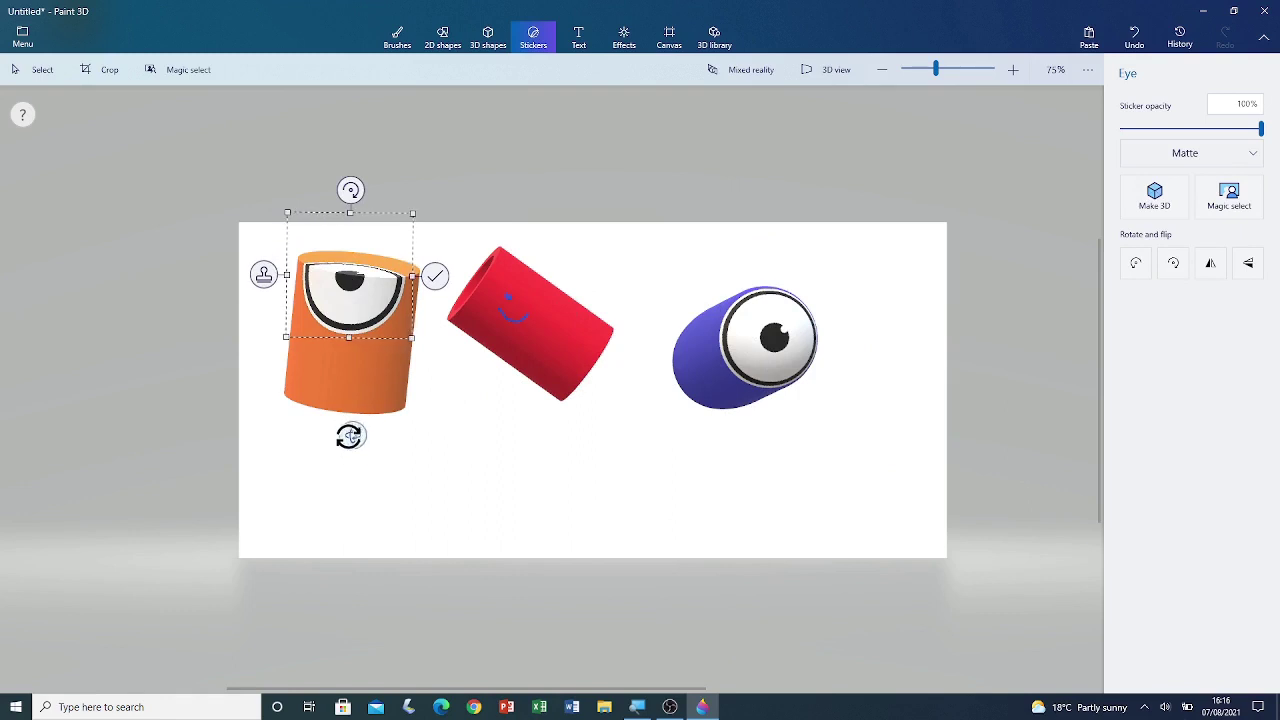
{"action": "left_click_drag", "start_coordinate": [352, 434], "coordinate": [337, 453]}
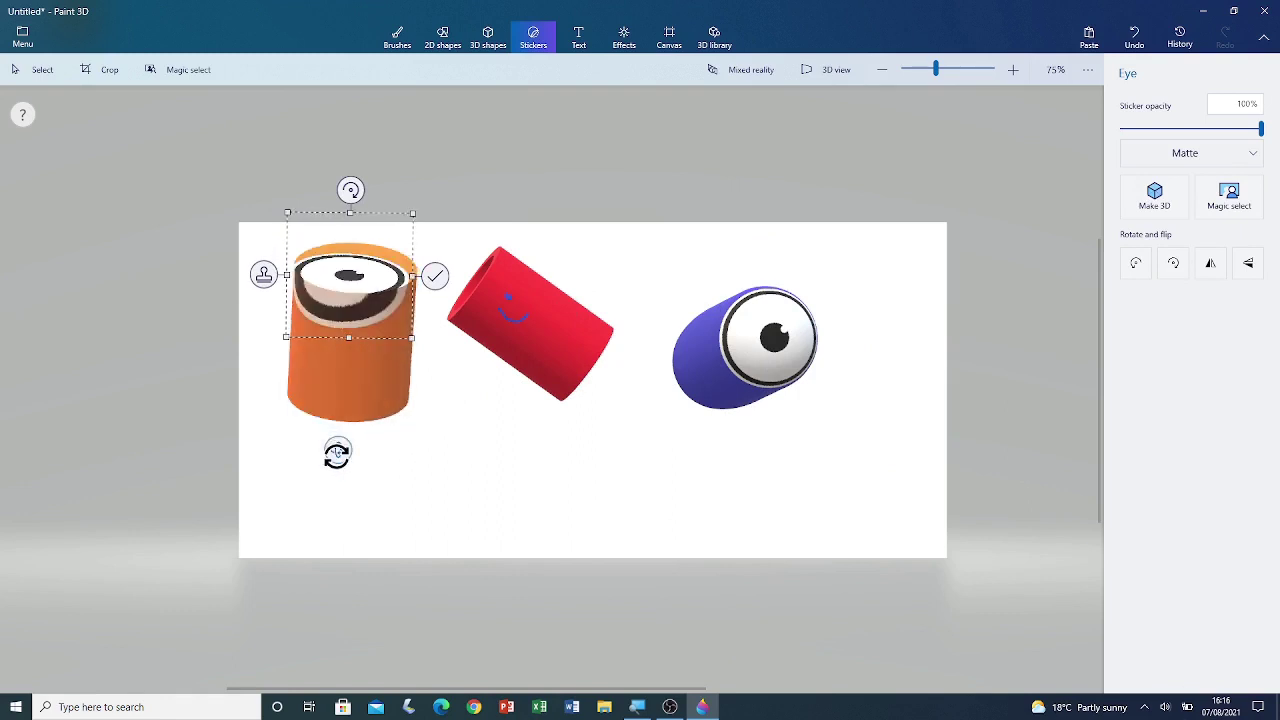
{"action": "left_click_drag", "start_coordinate": [337, 453], "coordinate": [337, 450]}
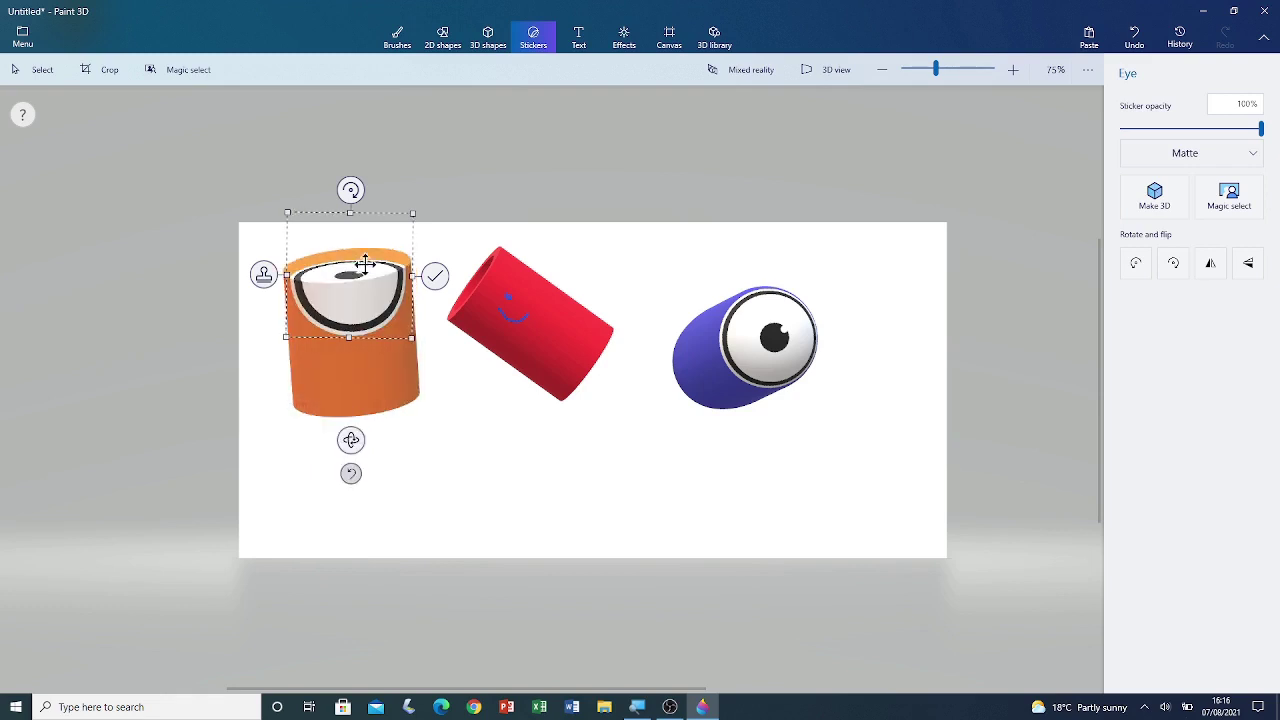
- Apply the eye sticker across the lower end of the red tube, rotating the tube so its open end faces forward
{"action": "left_click_drag", "start_coordinate": [400, 286], "coordinate": [601, 341]}
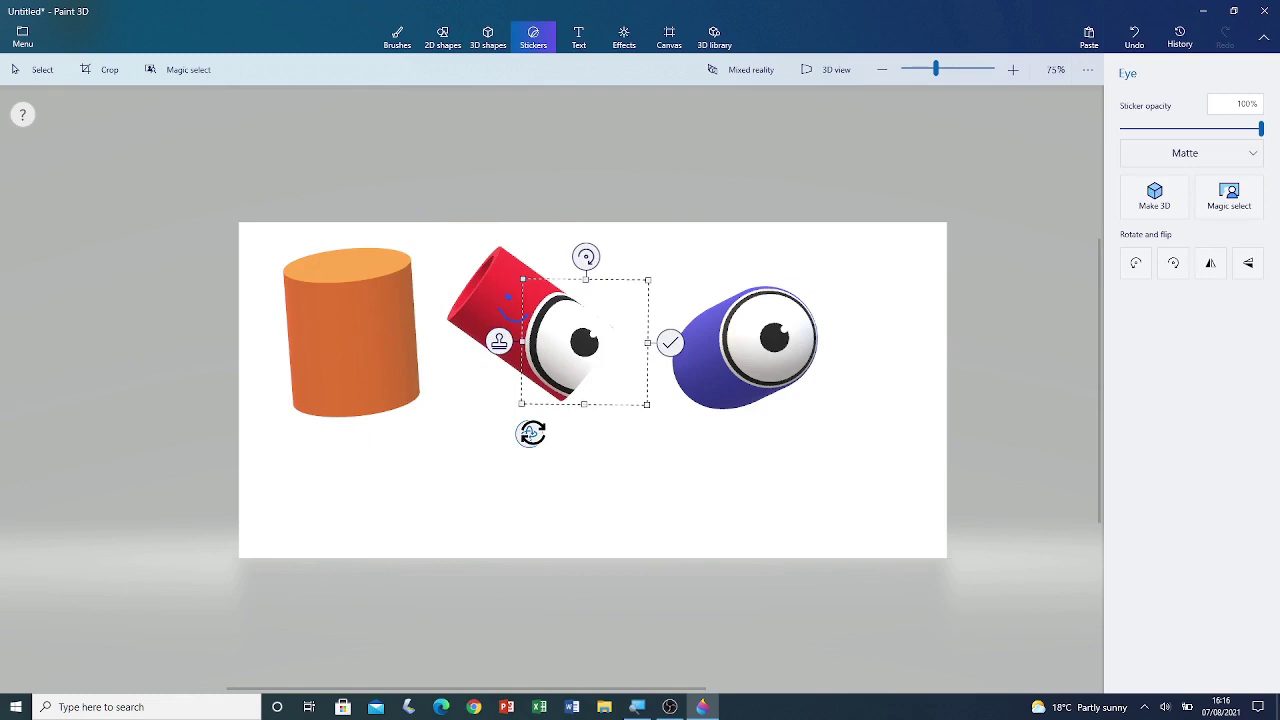
{"action": "left_click_drag", "start_coordinate": [532, 432], "coordinate": [462, 410]}
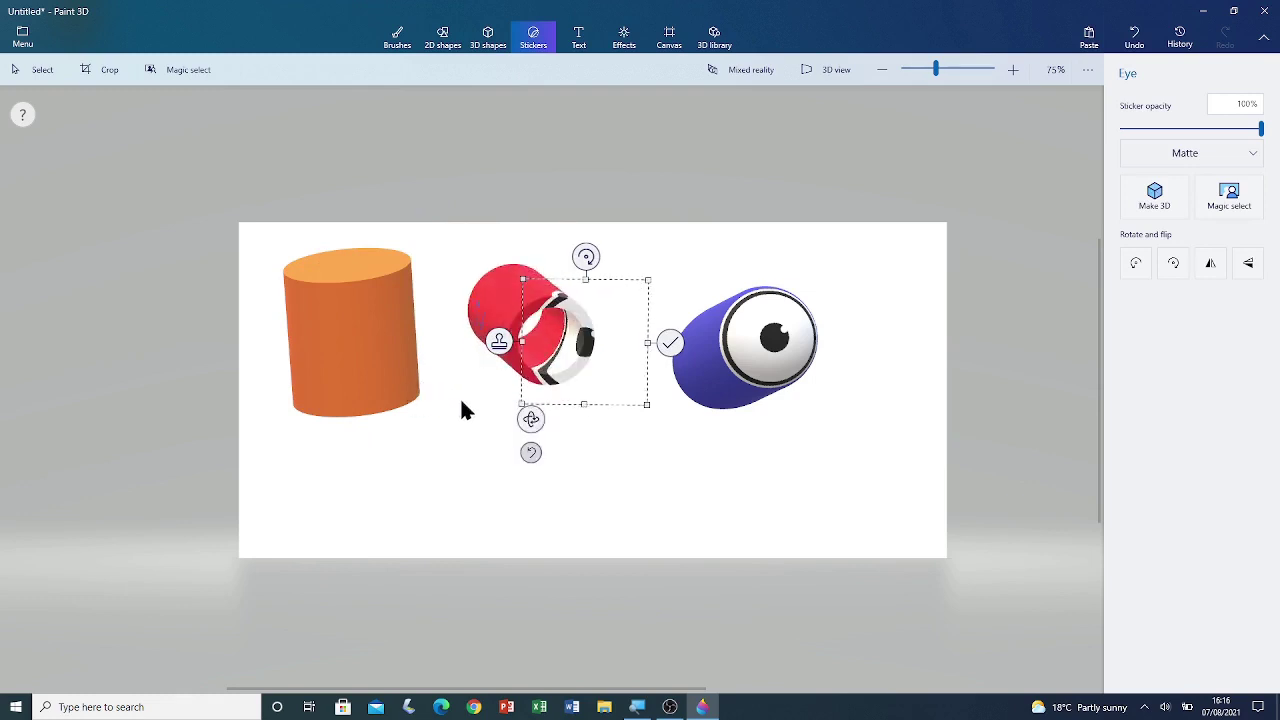
{"action": "left_click", "coordinate": [670, 346]}
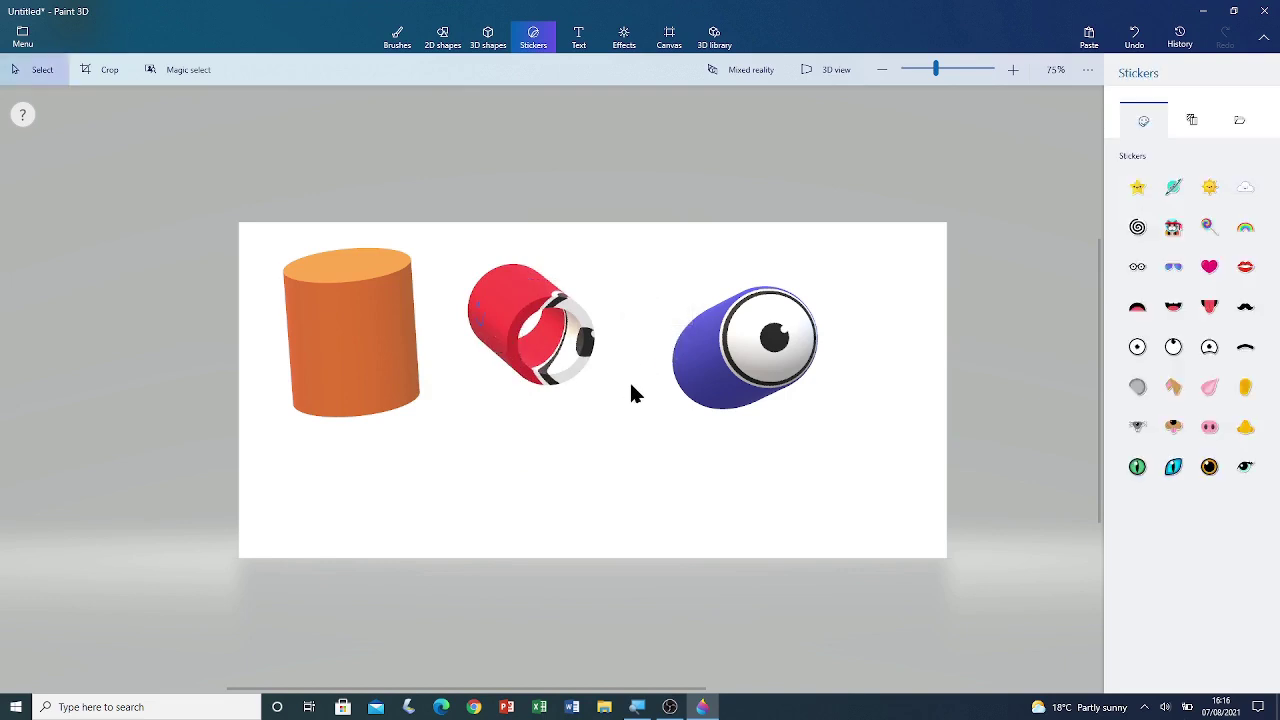
- Draw a large Hedge texture on the canvas and position it over the orange cylinder to cover its side and top
{"action": "left_click", "coordinate": [1192, 120]}
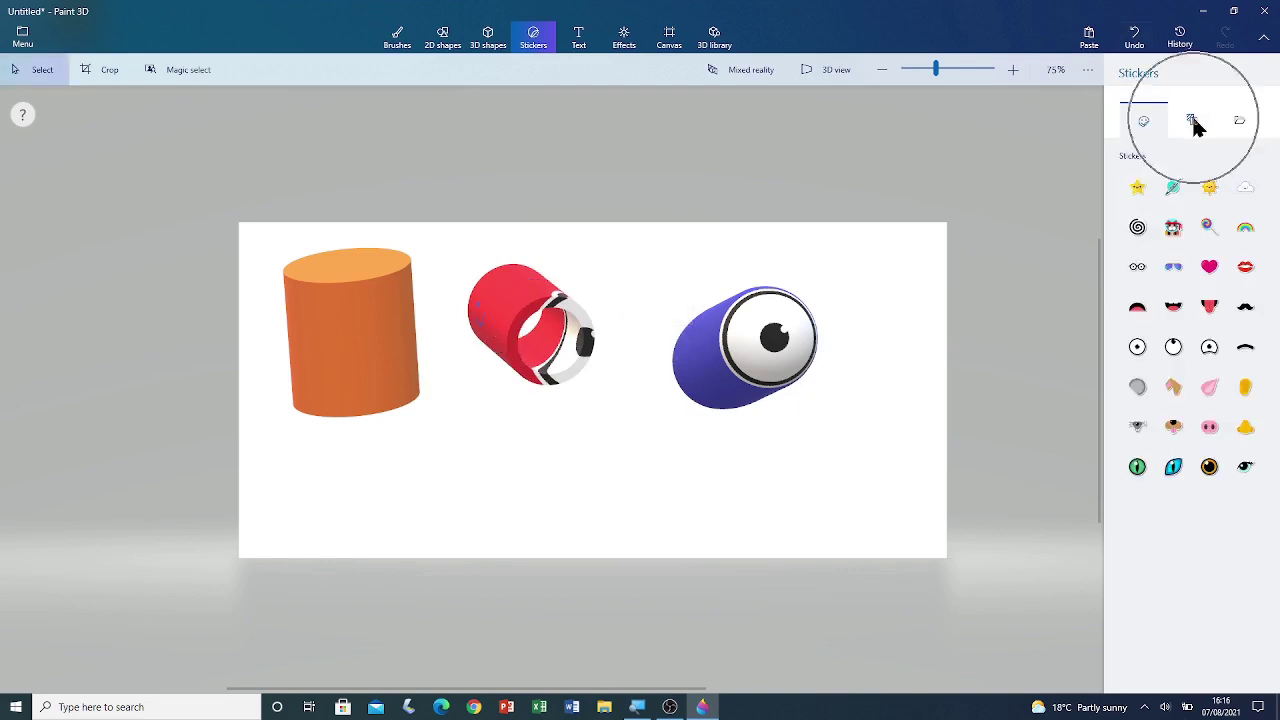
{"action": "left_click", "coordinate": [1133, 119]}
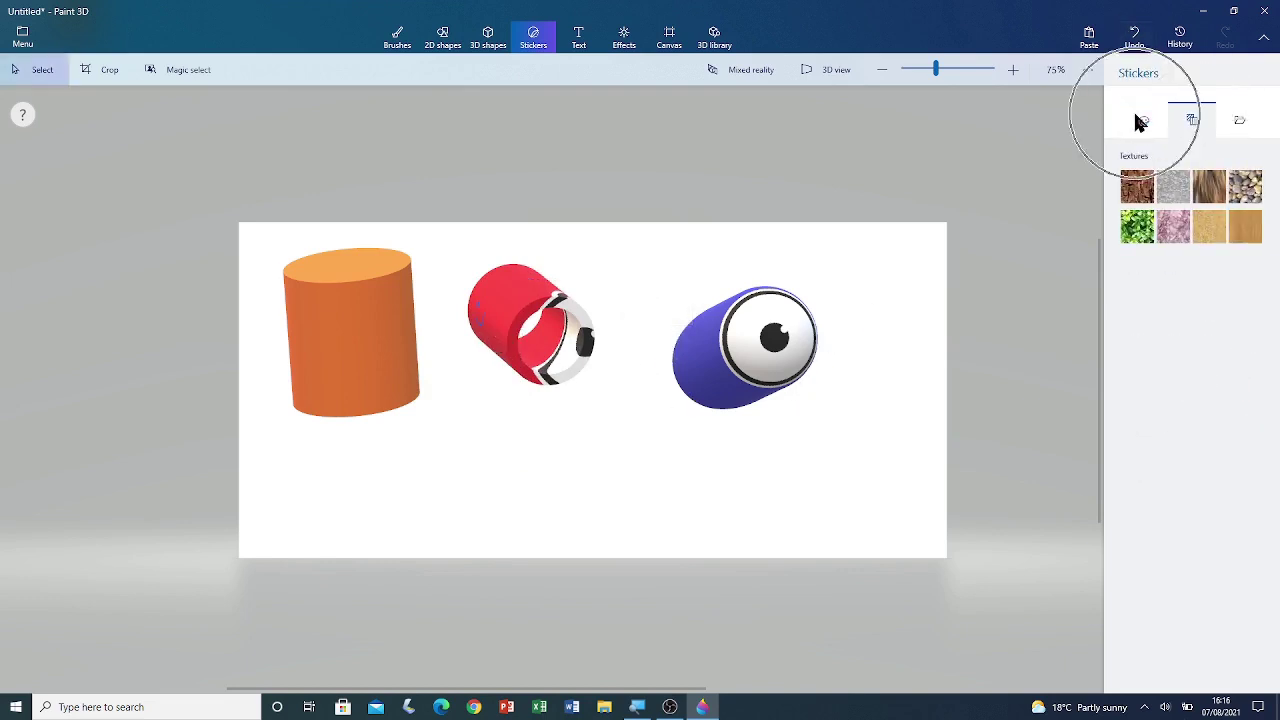
{"action": "left_click", "coordinate": [1190, 122]}
{"action": "left_click", "coordinate": [1238, 128]}
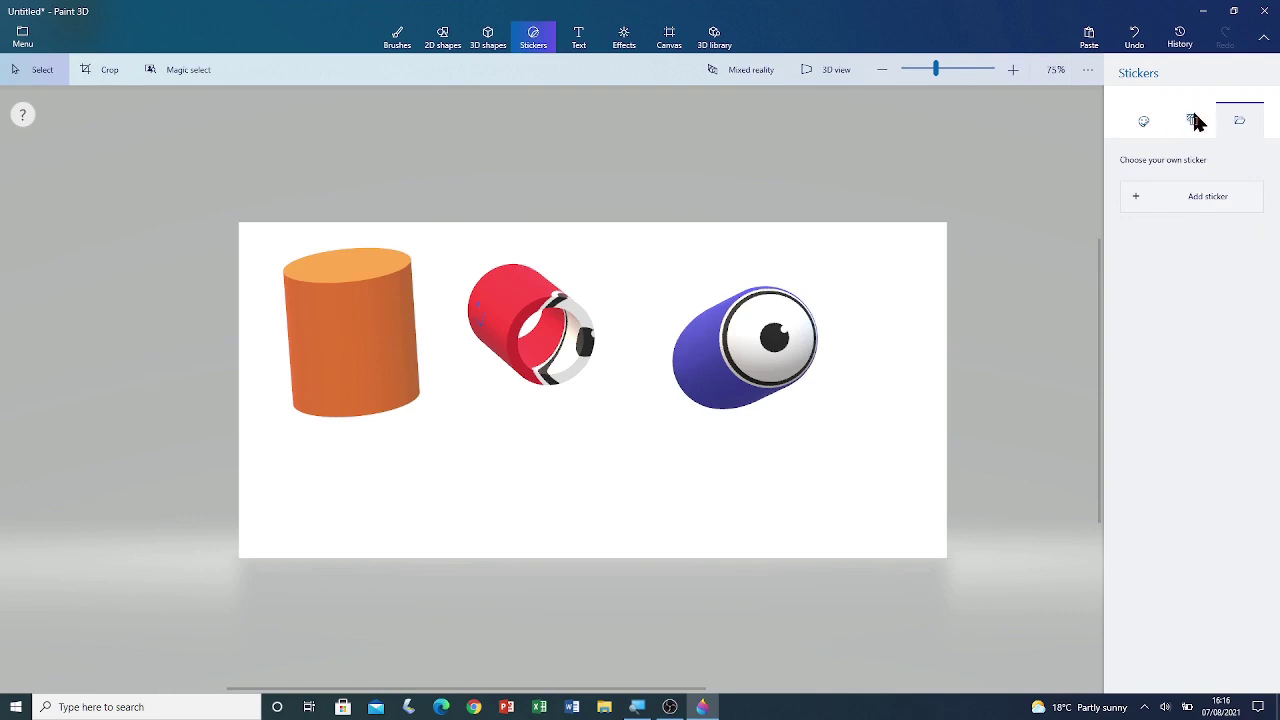
{"action": "left_click", "coordinate": [1194, 120]}
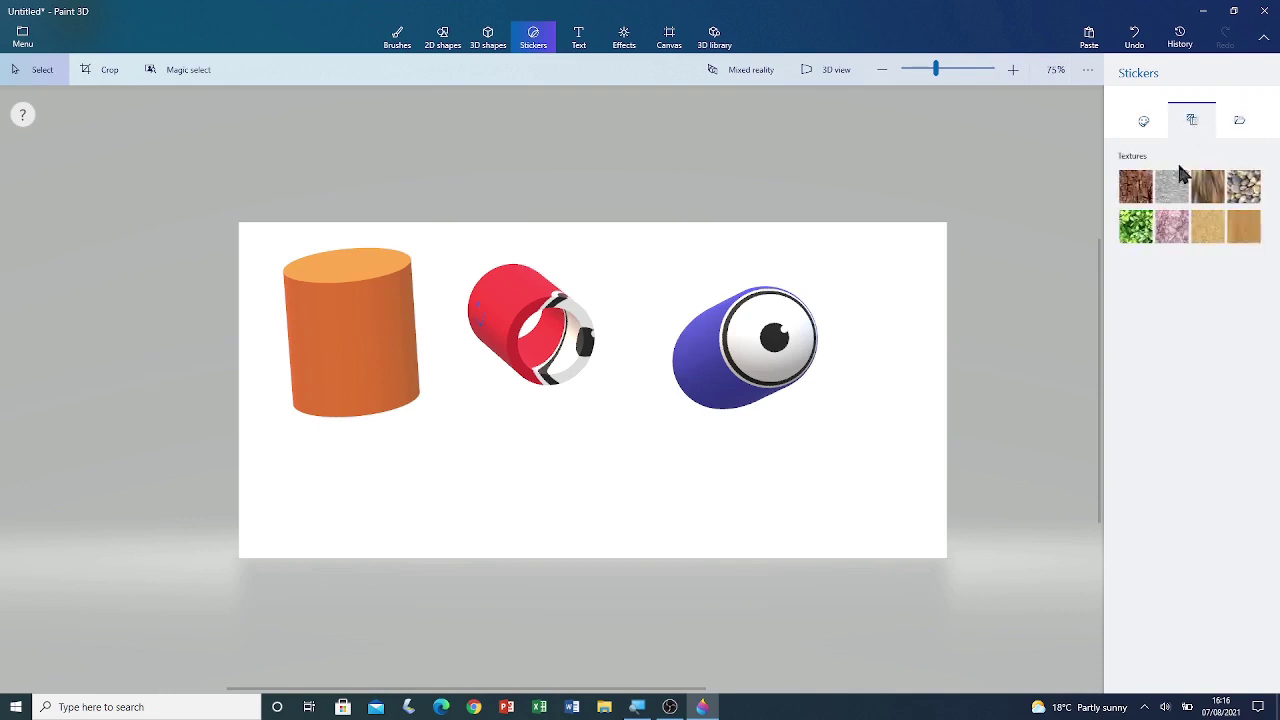
{"action": "left_click", "coordinate": [1134, 226]}
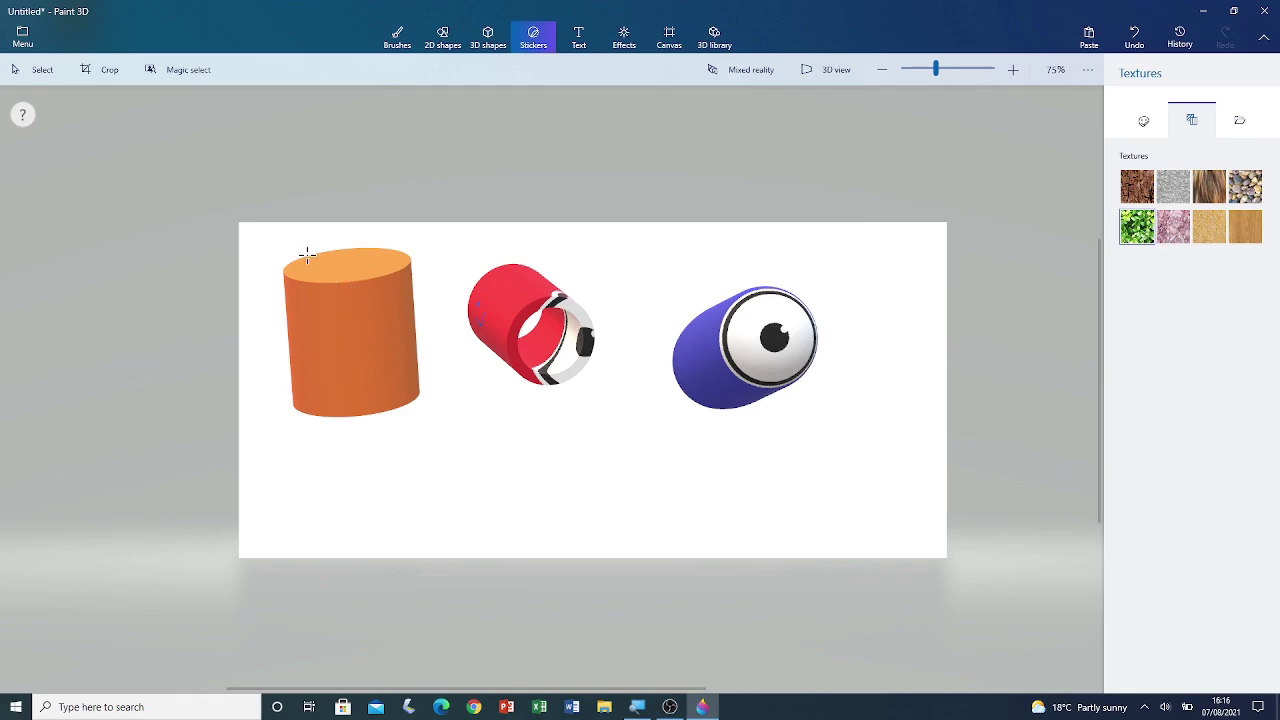
{"action": "left_click_drag", "start_coordinate": [359, 319], "coordinate": [775, 640]}
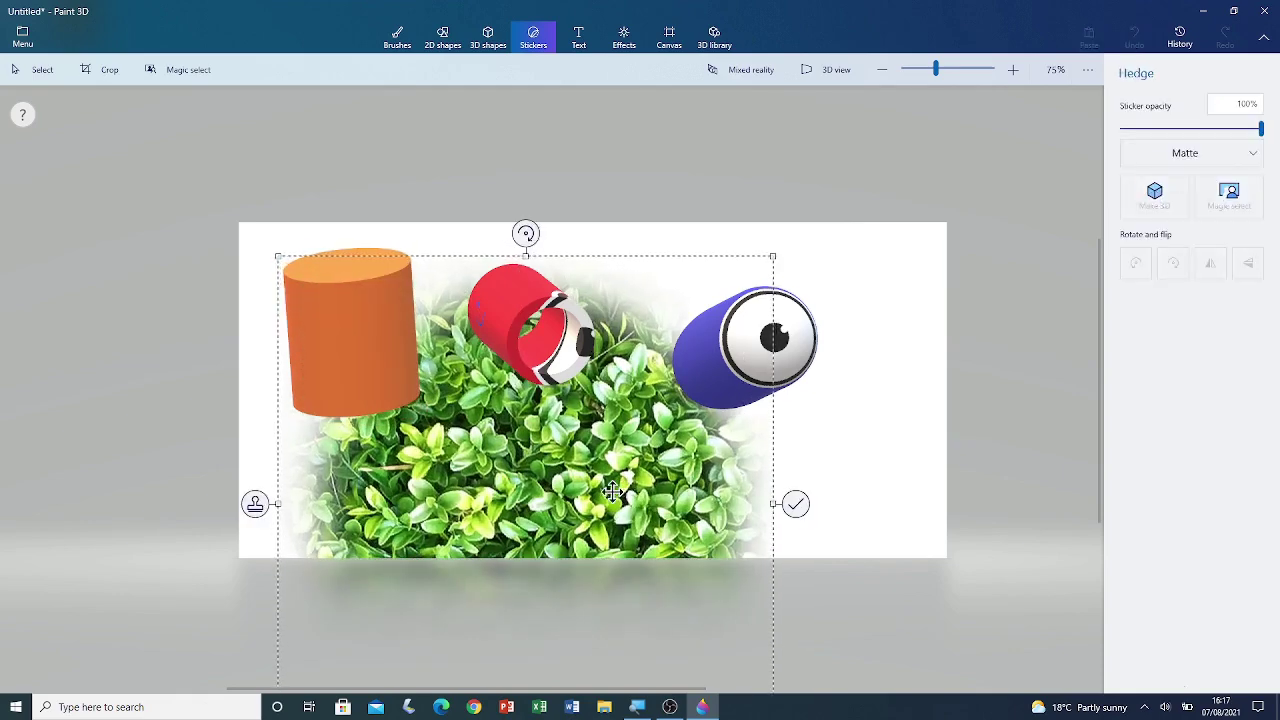
{"action": "left_click_drag", "start_coordinate": [614, 491], "coordinate": [438, 326]}
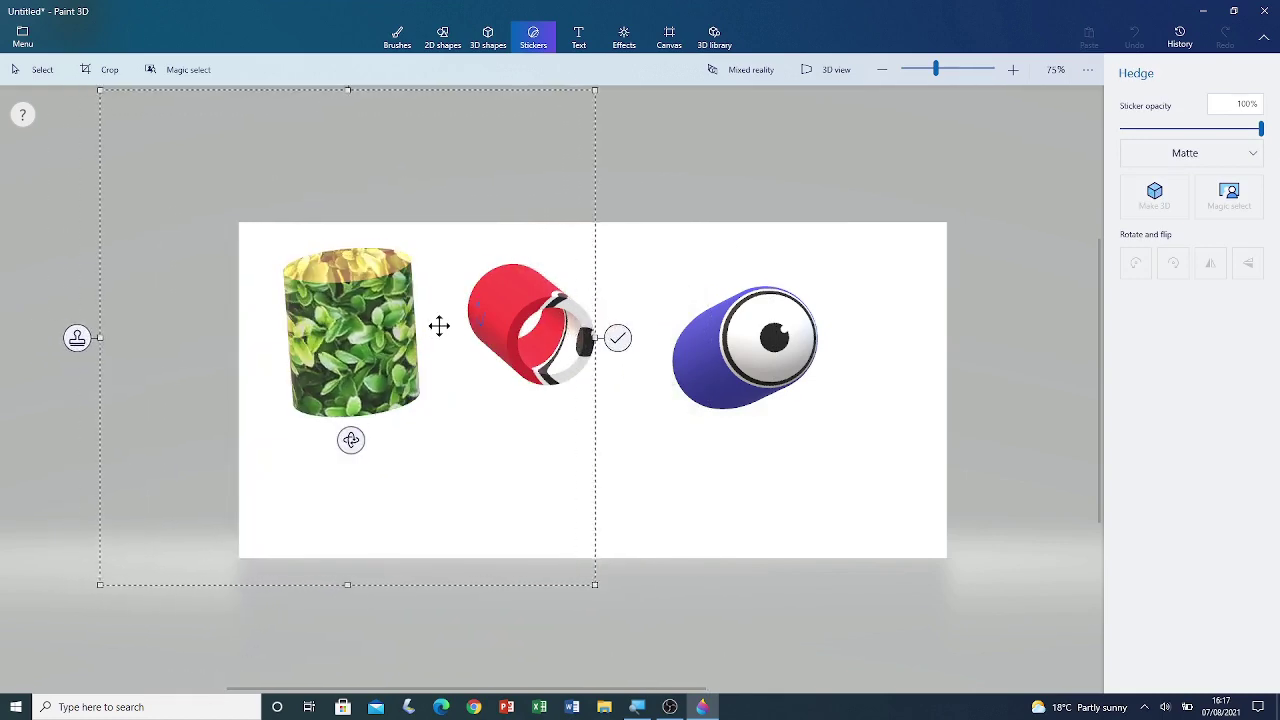
{"action": "left_click_drag", "start_coordinate": [340, 278], "coordinate": [342, 270]}
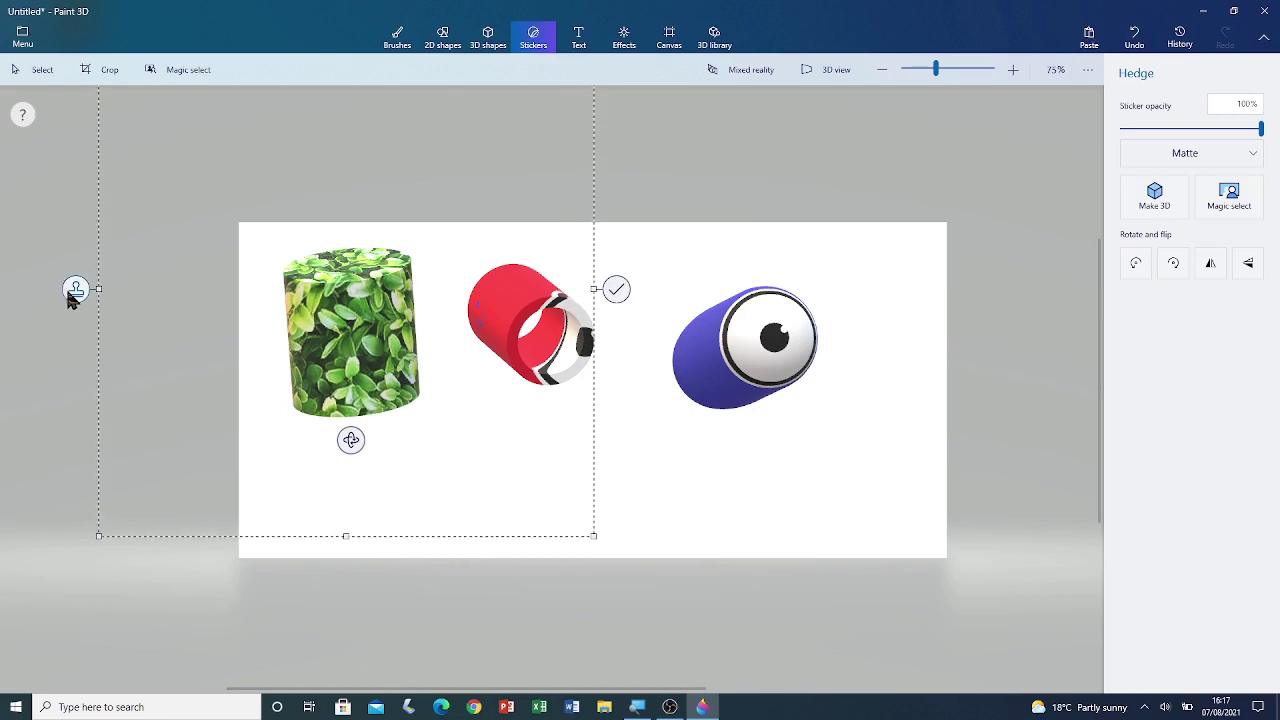
- Stamp the Hedge texture onto the cylinder, tilt the cylinder to expose uncovered areas, and move the loose texture over the capsule
{"action": "left_click_drag", "start_coordinate": [69, 294], "coordinate": [76, 301]}
{"action": "left_click_drag", "start_coordinate": [350, 432], "coordinate": [441, 226]}
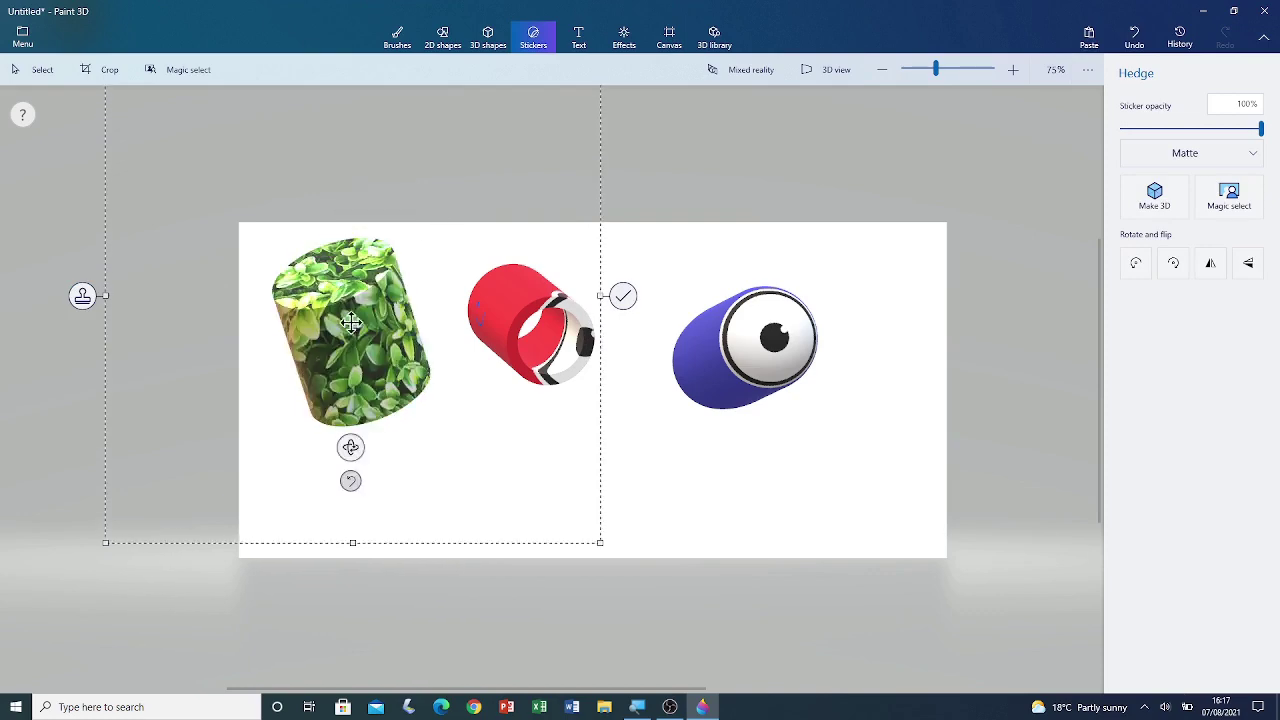
{"action": "scroll", "coordinate": [350, 327], "scroll_direction": "up", "scroll_amount": 2}
{"action": "left_click_drag", "start_coordinate": [350, 330], "coordinate": [818, 407]}
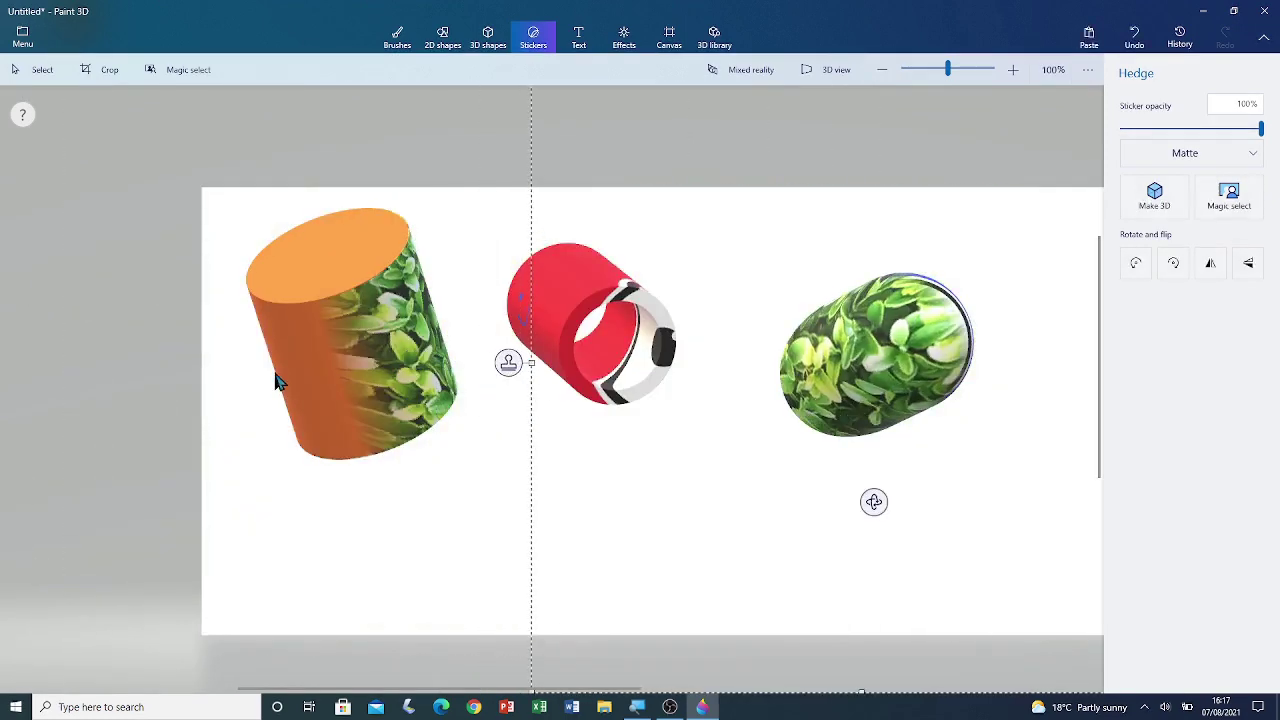
{"action": "scroll", "coordinate": [351, 361], "scroll_direction": "up", "scroll_amount": 1}
{"action": "scroll", "coordinate": [351, 361], "scroll_direction": "down", "scroll_amount": 3}
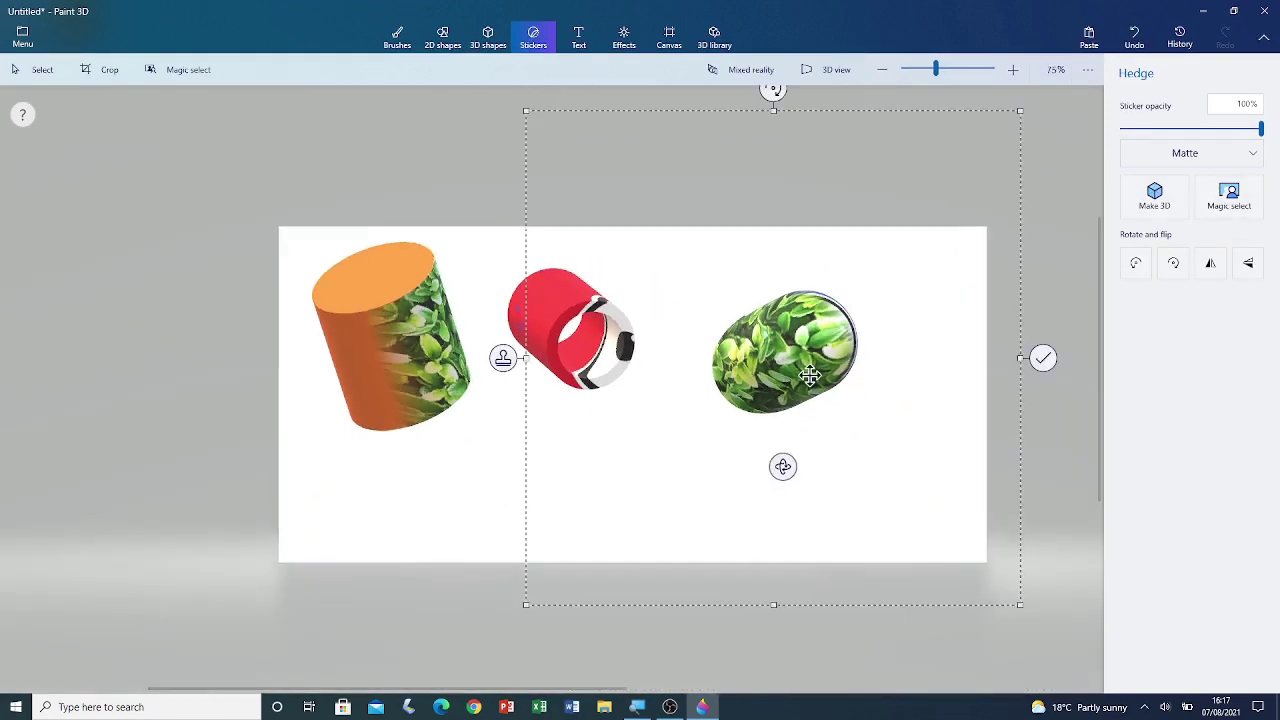
- Move the Hedge texture back over the cylinder and stamp it onto the remaining orange areas while rotating the cylinder, then apply it
{"action": "left_click_drag", "start_coordinate": [780, 360], "coordinate": [380, 337]}
{"action": "scroll", "coordinate": [396, 455], "scroll_direction": "up", "scroll_amount": 1}
{"action": "scroll", "coordinate": [396, 455], "scroll_direction": "up", "scroll_amount": 2}
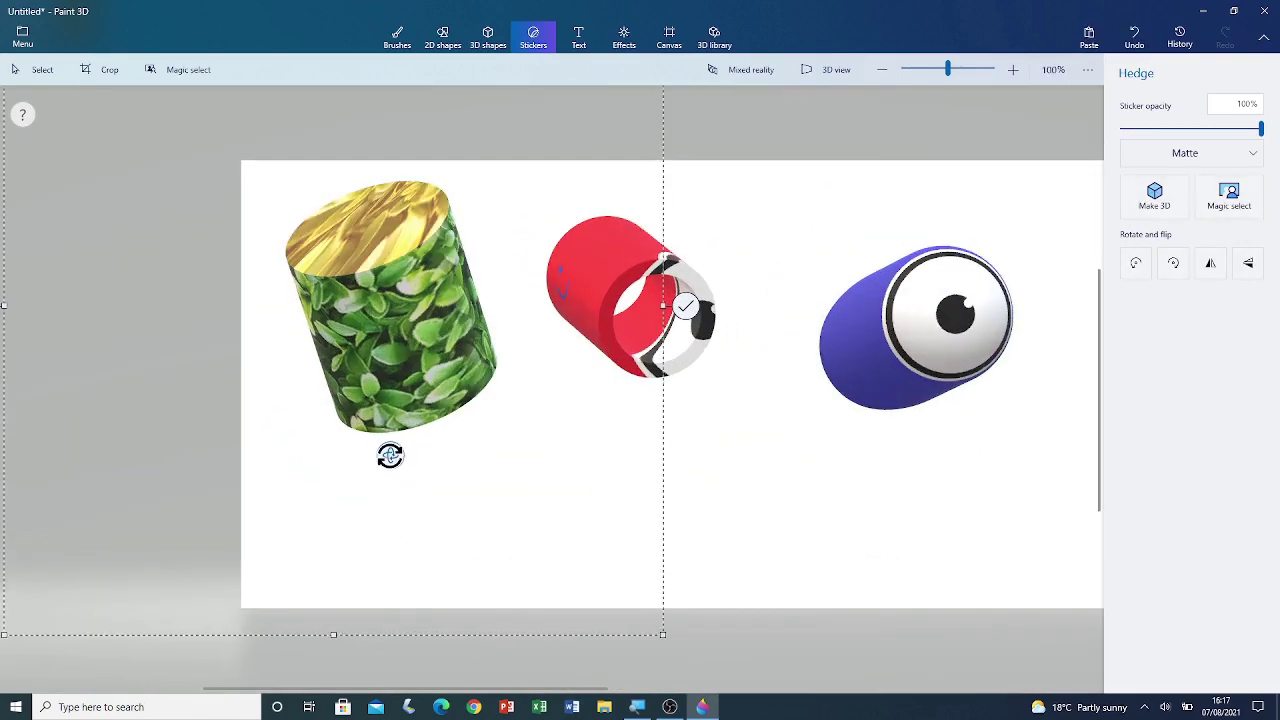
{"action": "left_click_drag", "start_coordinate": [391, 455], "coordinate": [517, 484]}
{"action": "scroll", "coordinate": [474, 471], "scroll_direction": "down", "scroll_amount": 2}
{"action": "scroll", "coordinate": [604, 362], "scroll_direction": "down", "scroll_amount": 1}
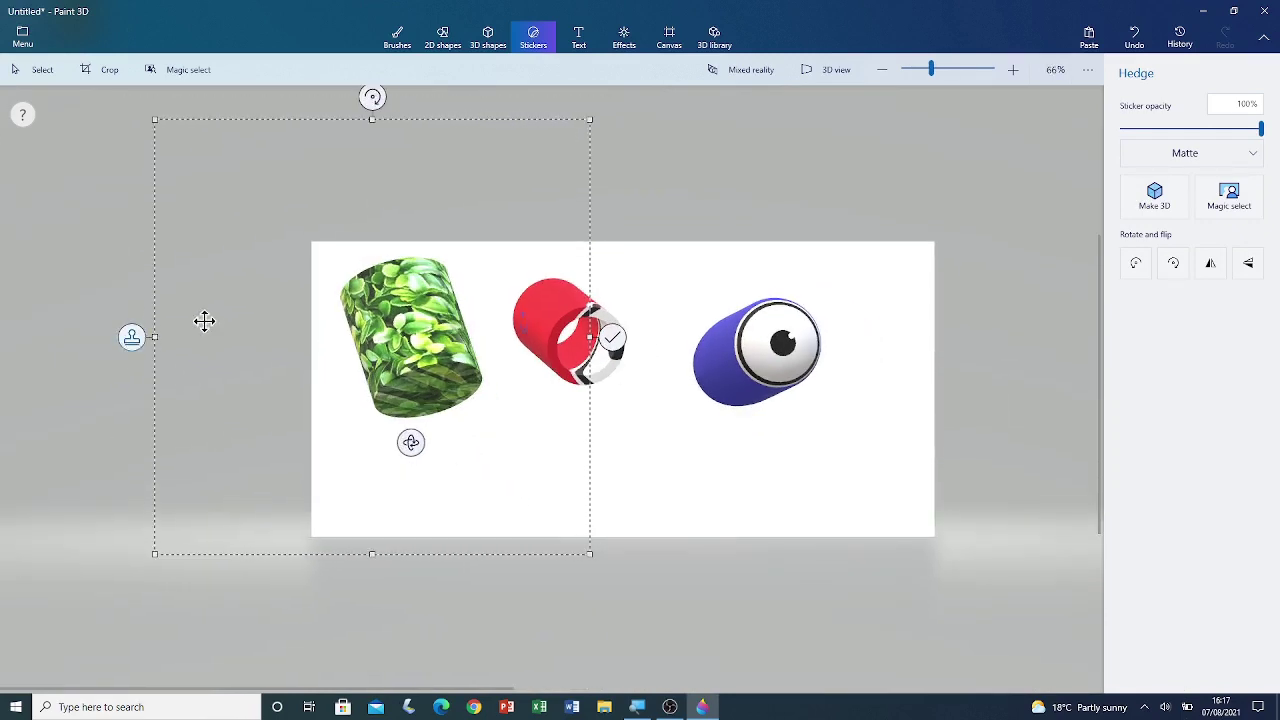
{"action": "left_click_drag", "start_coordinate": [411, 443], "coordinate": [447, 413]}
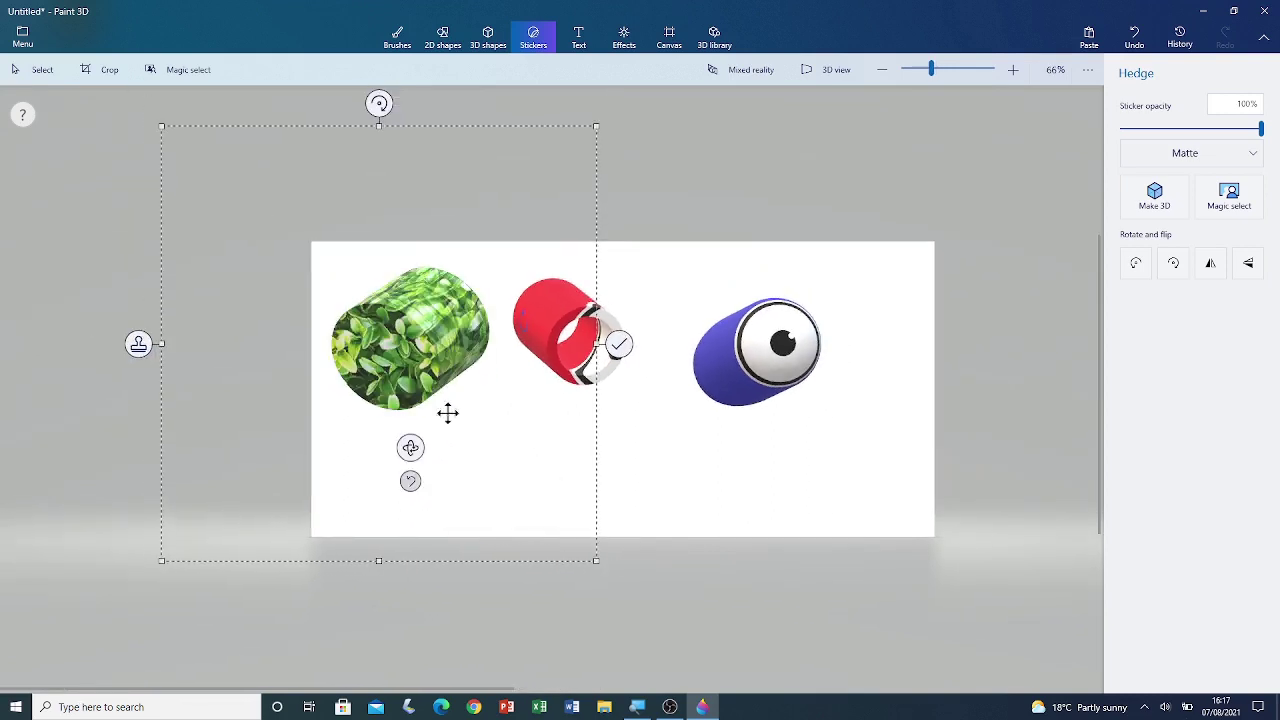
{"action": "left_click", "coordinate": [622, 343]}
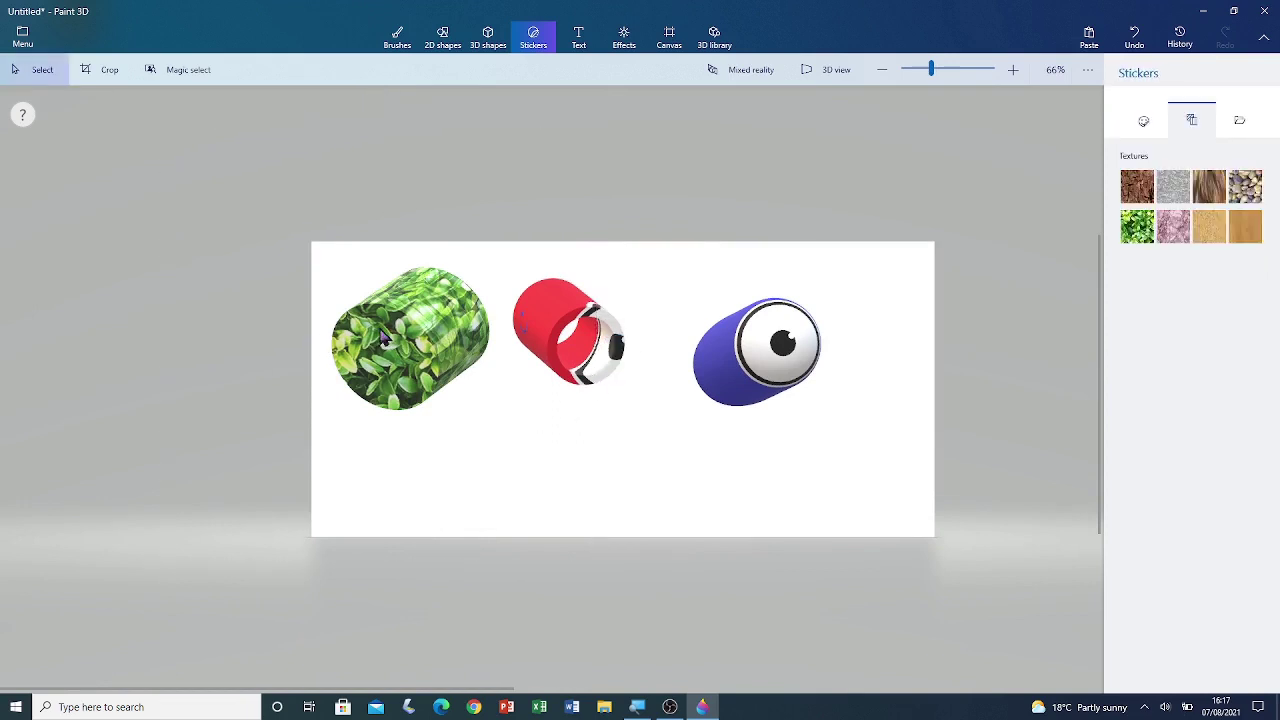
- Rotate the hedge-textured cylinder about the Y-axis to show its other side, and deselect it
{"action": "left_click", "coordinate": [383, 338]}
{"action": "scroll", "coordinate": [415, 445], "scroll_direction": "up", "scroll_amount": 2}
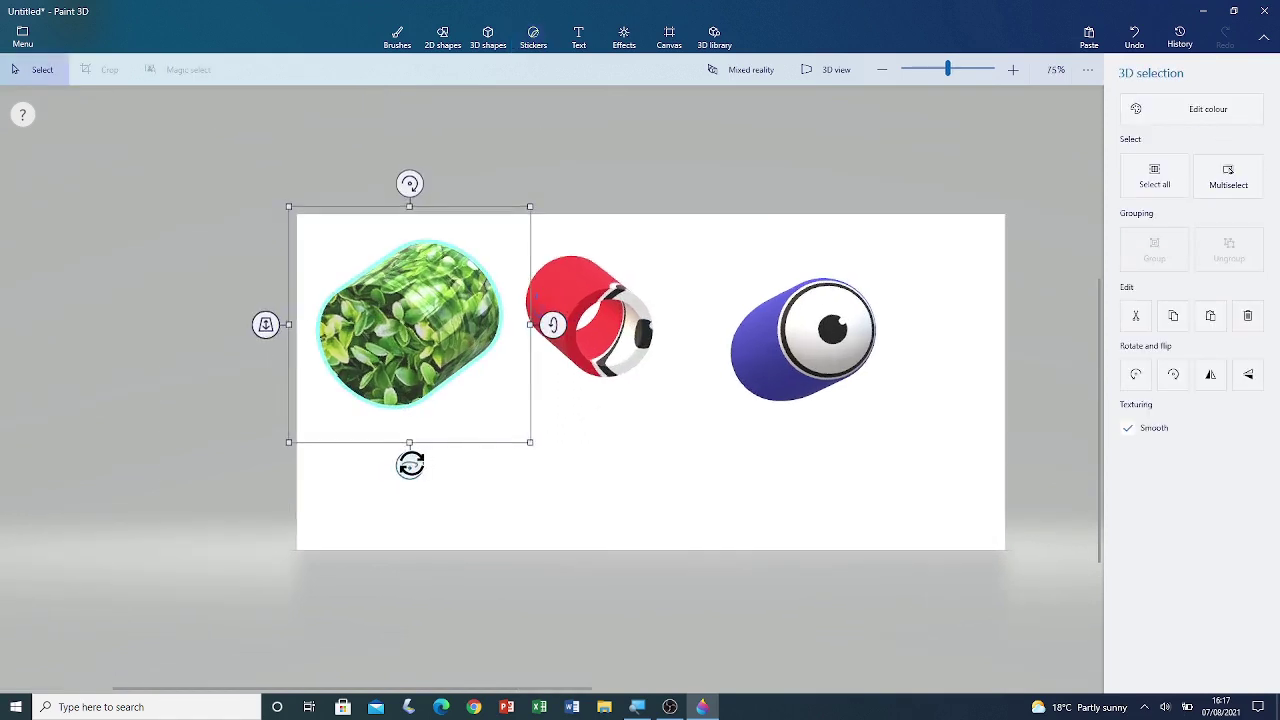
{"action": "scroll", "coordinate": [410, 464], "scroll_direction": "up", "scroll_amount": 2}
{"action": "left_click_drag", "start_coordinate": [409, 457], "coordinate": [598, 498]}
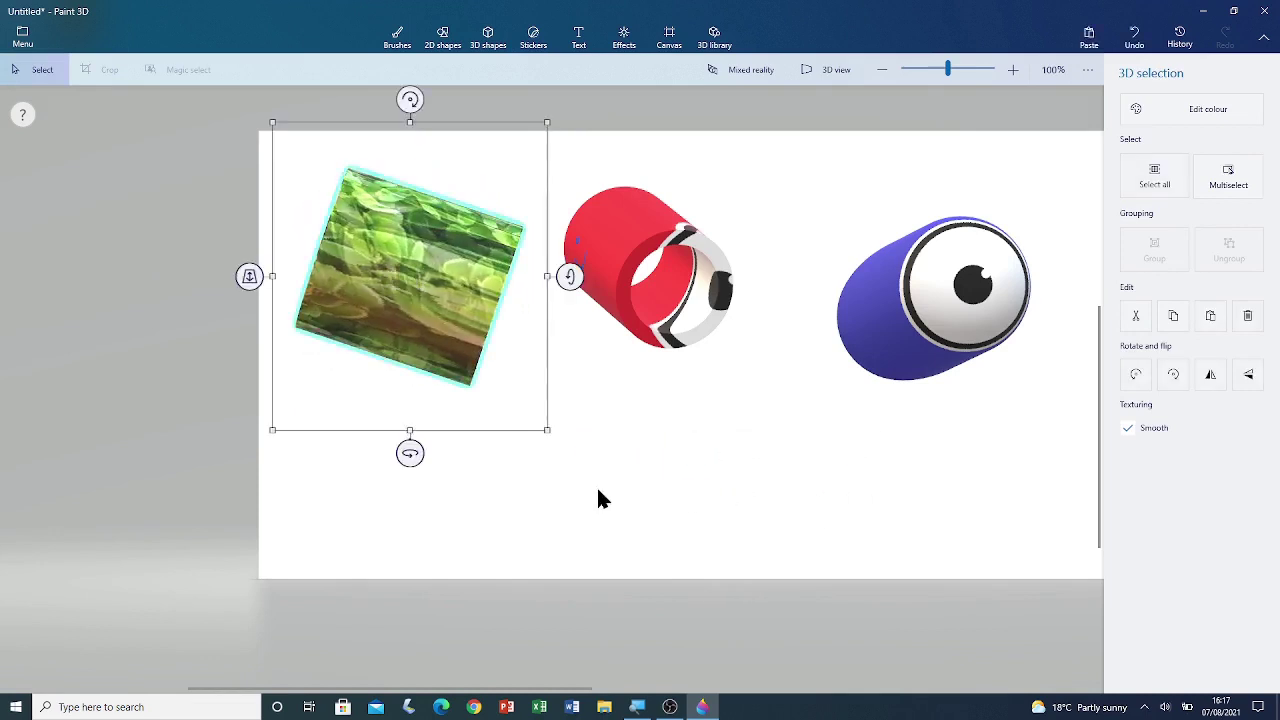
{"action": "scroll", "coordinate": [541, 265], "scroll_direction": "down", "scroll_amount": 3}
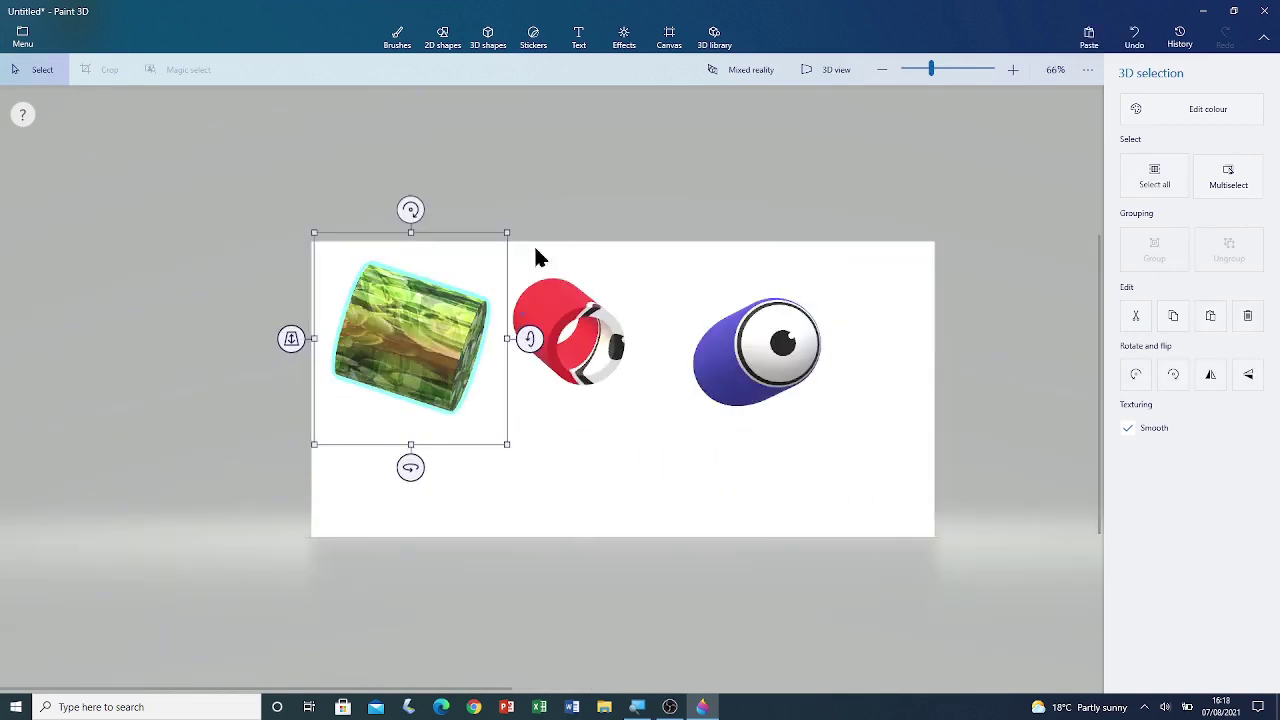
{"action": "left_click", "coordinate": [585, 263]}
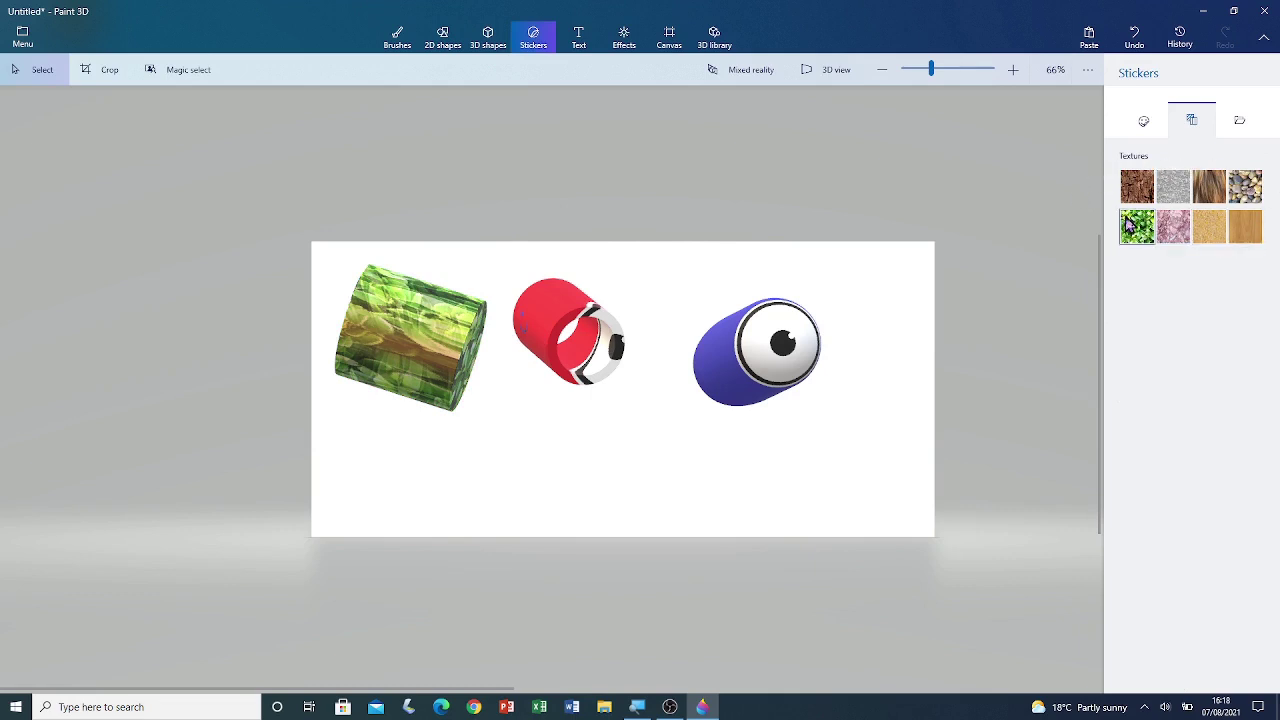
- Apply the Day (Minecraft) effect filter to the scene and turn the light wheel so the light comes from the upper left
{"action": "left_click", "coordinate": [625, 46]}
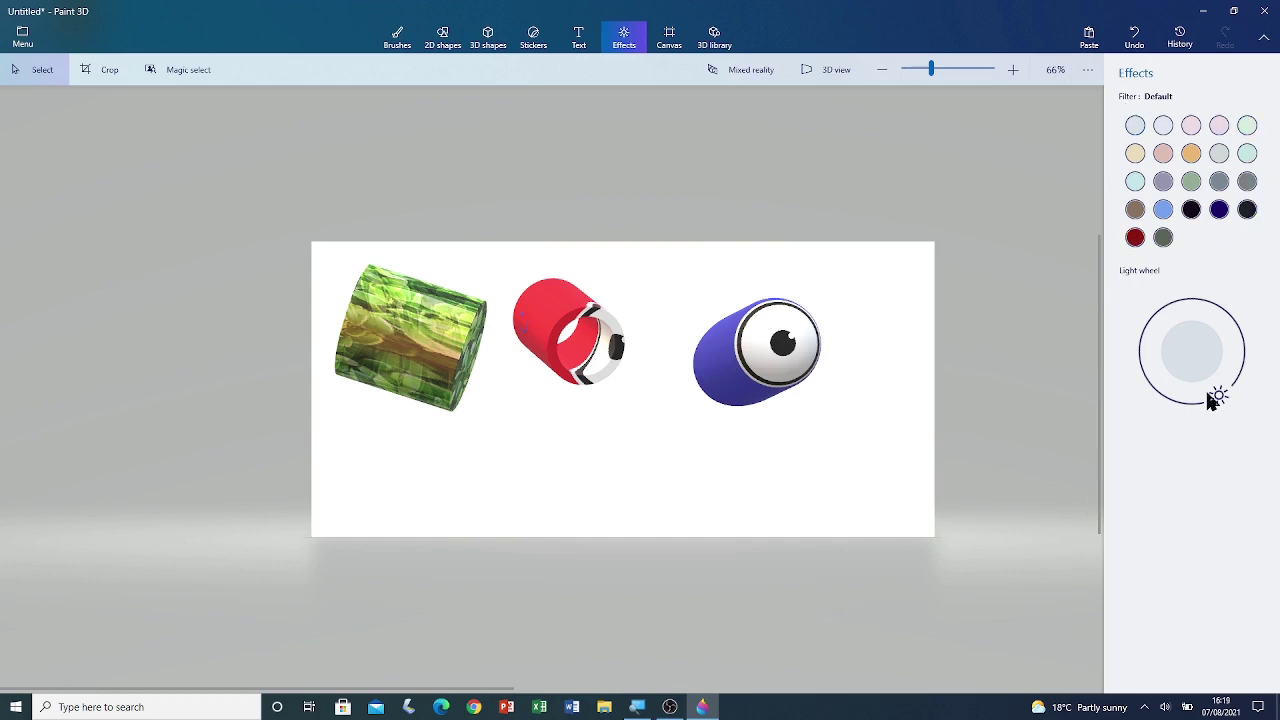
{"action": "left_click", "coordinate": [1166, 214]}
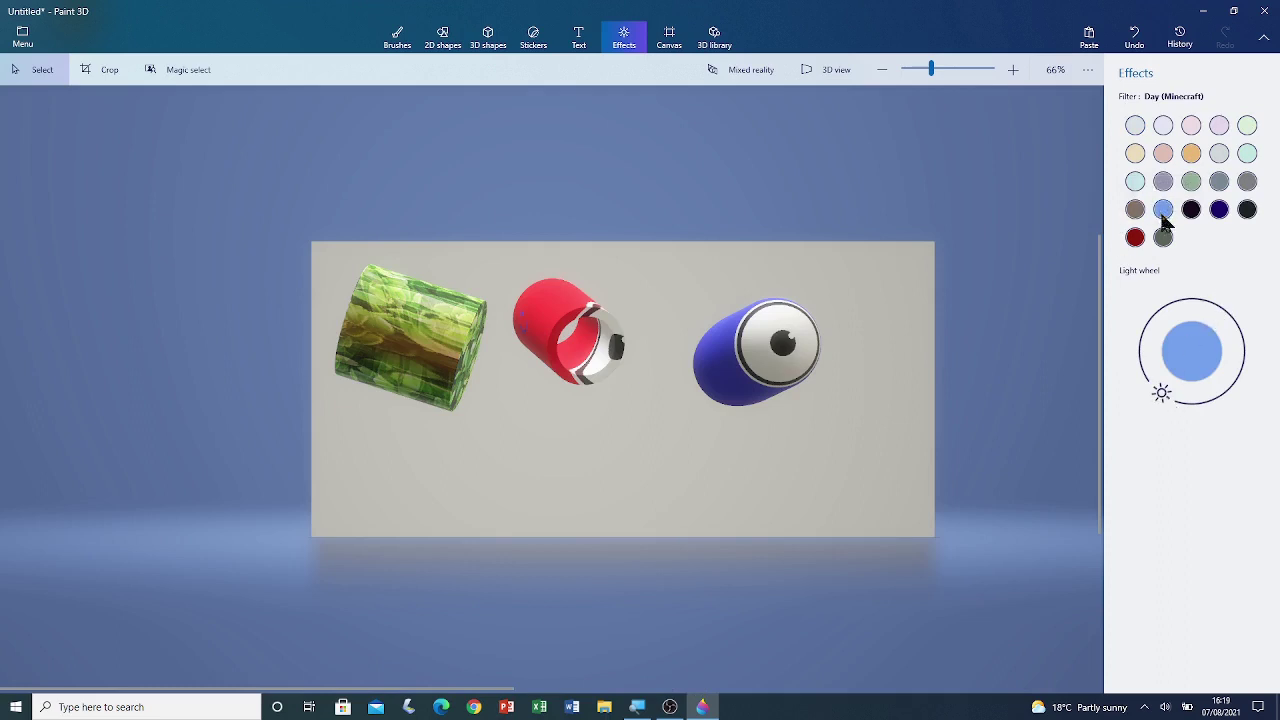
{"action": "left_click_drag", "start_coordinate": [1161, 392], "coordinate": [1146, 347]}
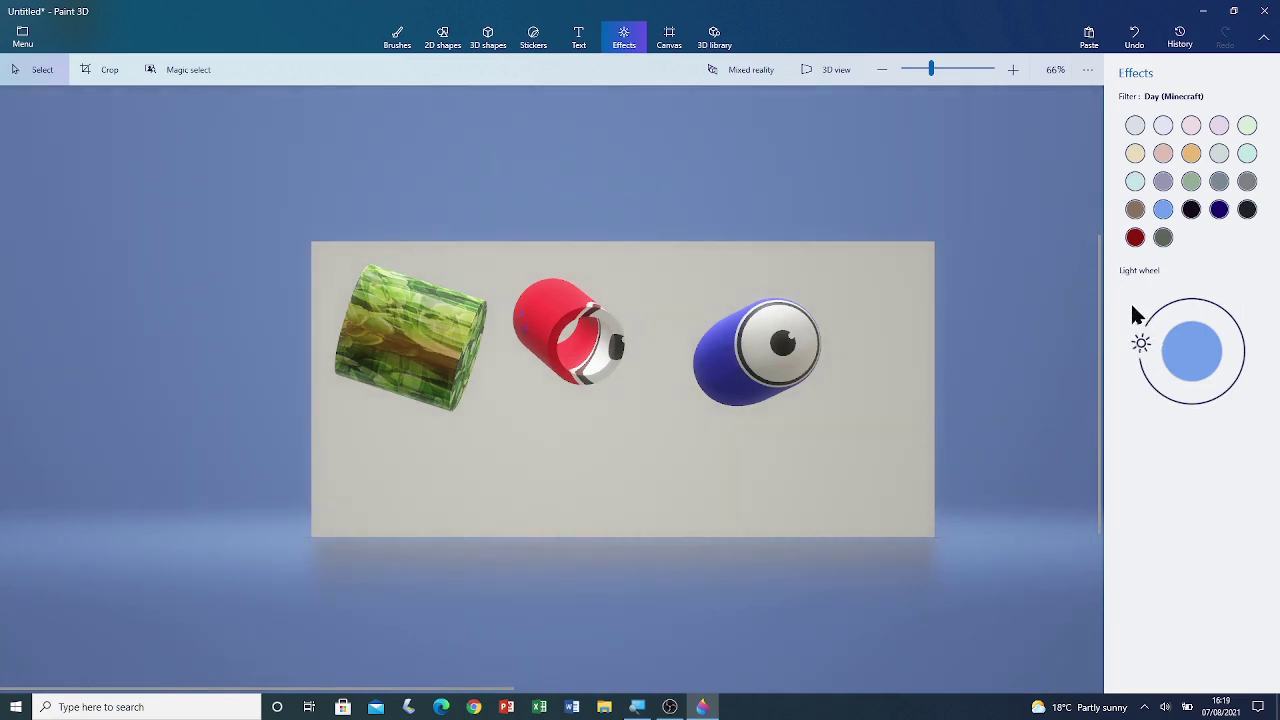
{"action": "mouse_move", "coordinate": [1141, 352]}
{"action": "left_mouse_down"}
{"action": "mouse_move", "coordinate": [1149, 388]}
{"action": "mouse_move", "coordinate": [1200, 414]}
{"action": "mouse_move", "coordinate": [1244, 388]}
{"action": "mouse_move", "coordinate": [1229, 309]}
{"action": "mouse_move", "coordinate": [1184, 300]}
{"action": "left_mouse_up"}
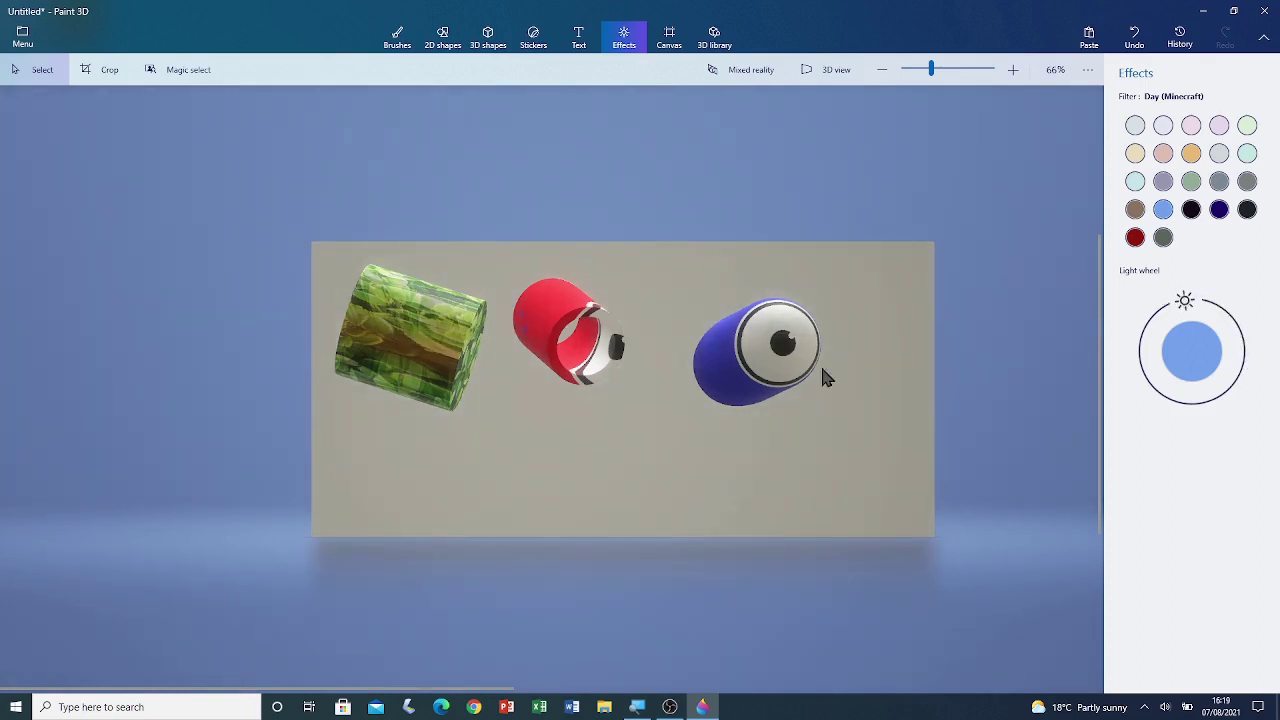
{"action": "left_click_drag", "start_coordinate": [1184, 298], "coordinate": [1092, 307]}
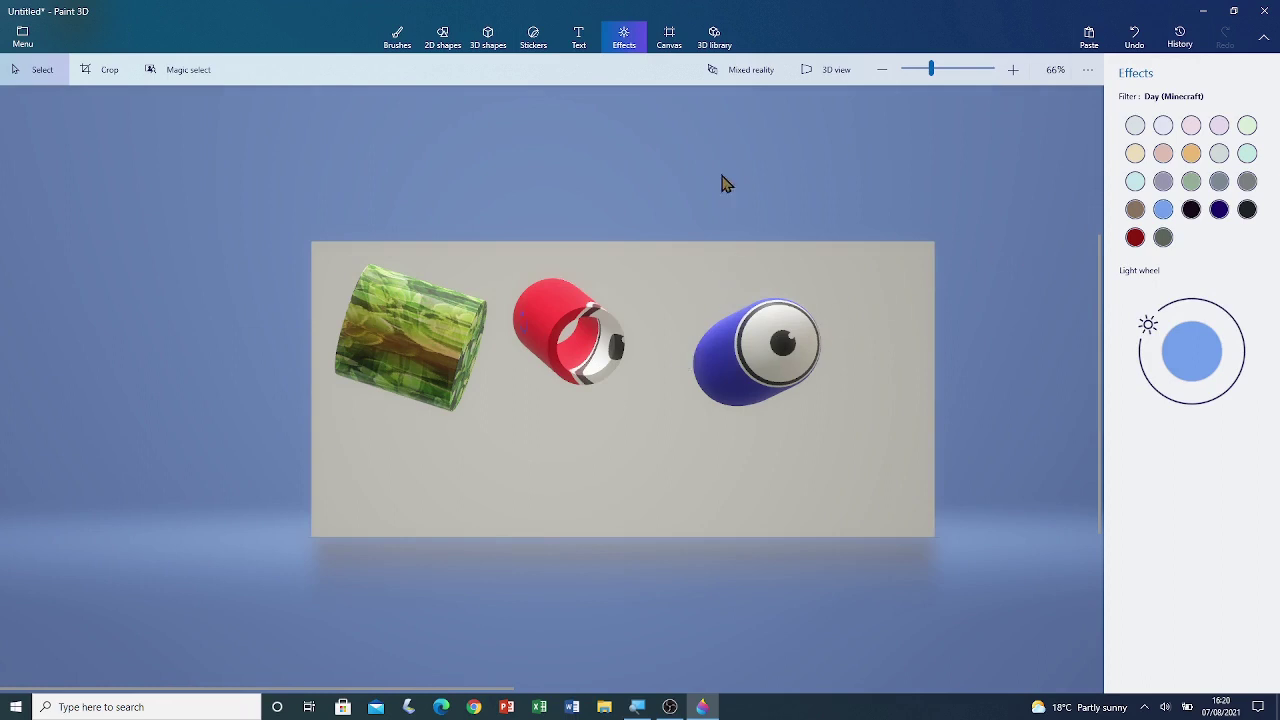
- Draw a 2D rounded square over the hedge-textured cylinder and move it onto the outer side of the red tube
{"action": "left_click", "coordinate": [449, 50]}
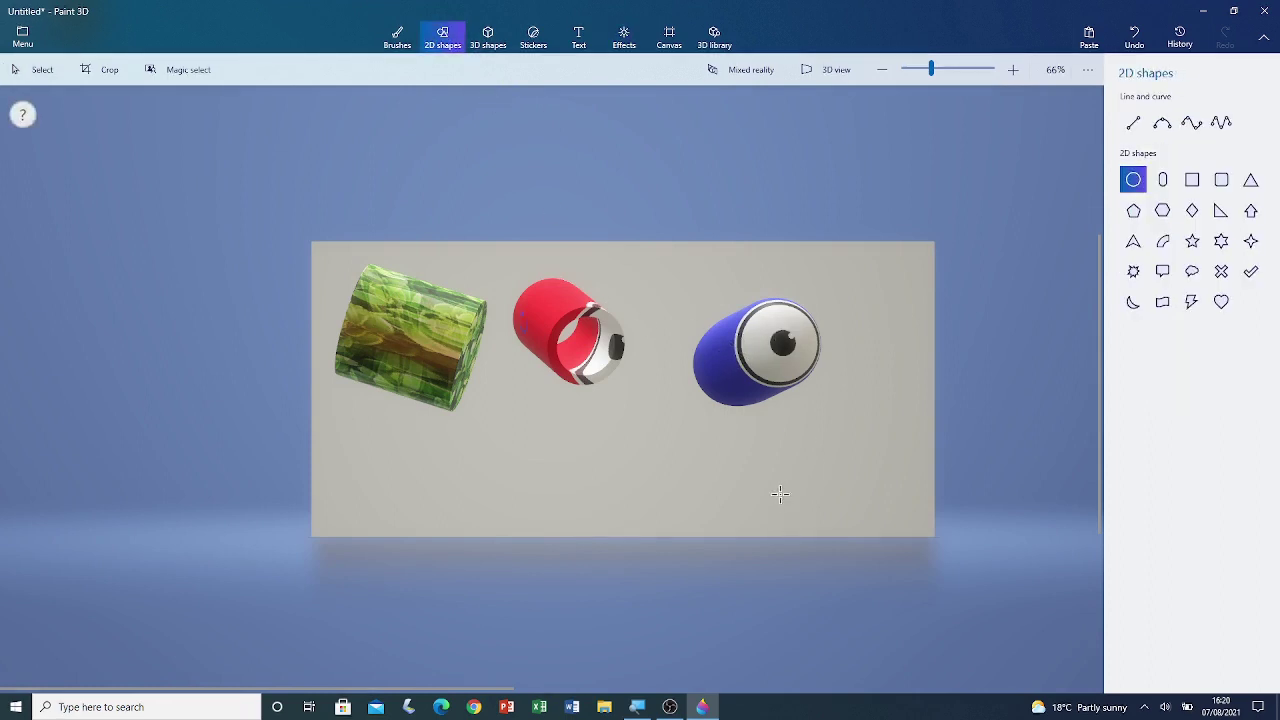
{"action": "left_click", "coordinate": [1221, 181]}
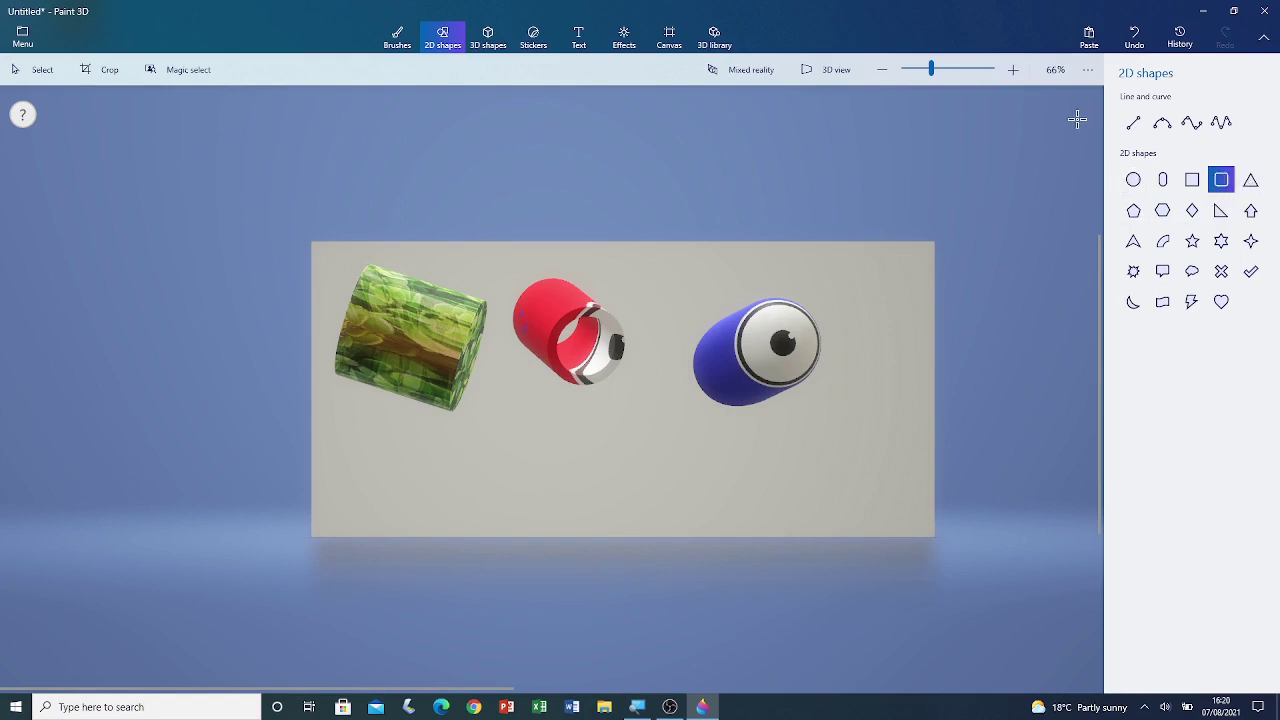
{"action": "left_click_drag", "start_coordinate": [390, 310], "coordinate": [480, 400]}
{"action": "mouse_move", "coordinate": [450, 311]}
{"action": "left_mouse_down"}
{"action": "mouse_move", "coordinate": [430, 285]}
{"action": "mouse_move", "coordinate": [527, 281]}
{"action": "mouse_move", "coordinate": [517, 257]}
{"action": "mouse_move", "coordinate": [517, 269]}
{"action": "left_mouse_up"}
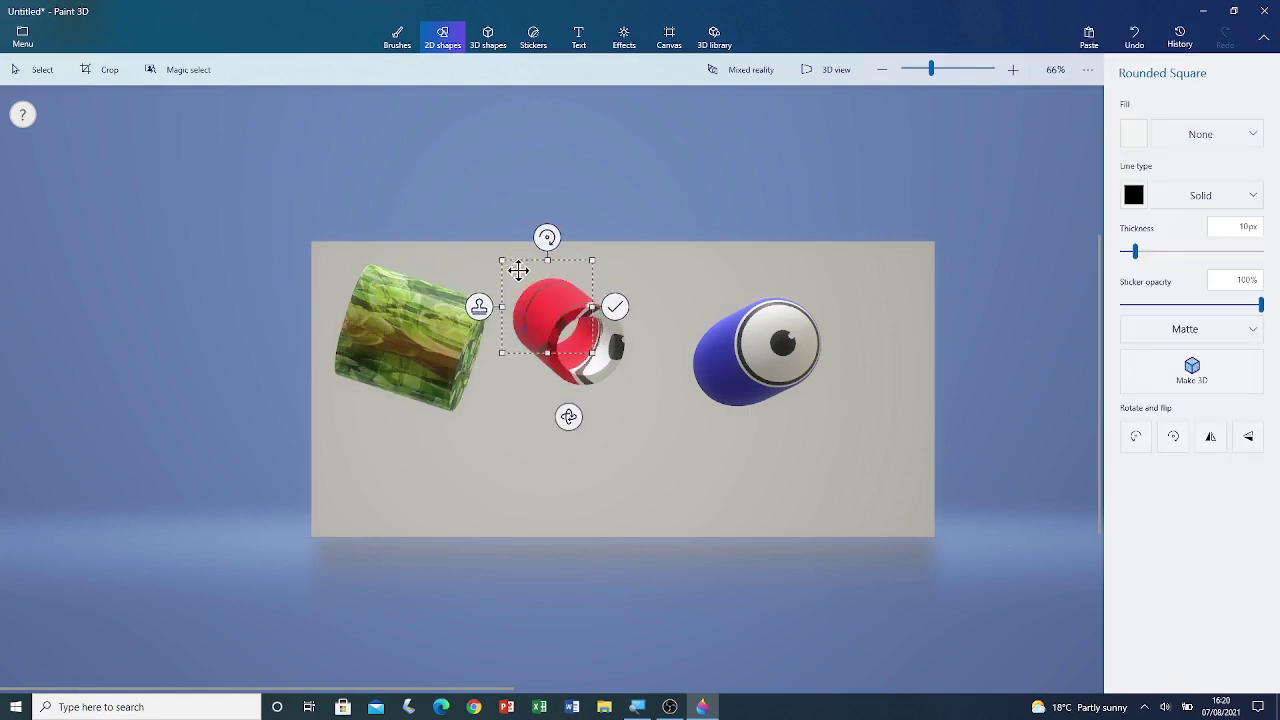
- Give the rounded square a bright green fill and an indigo outline, apply it to the red tube, and check it up close
{"action": "left_click", "coordinate": [1133, 133]}
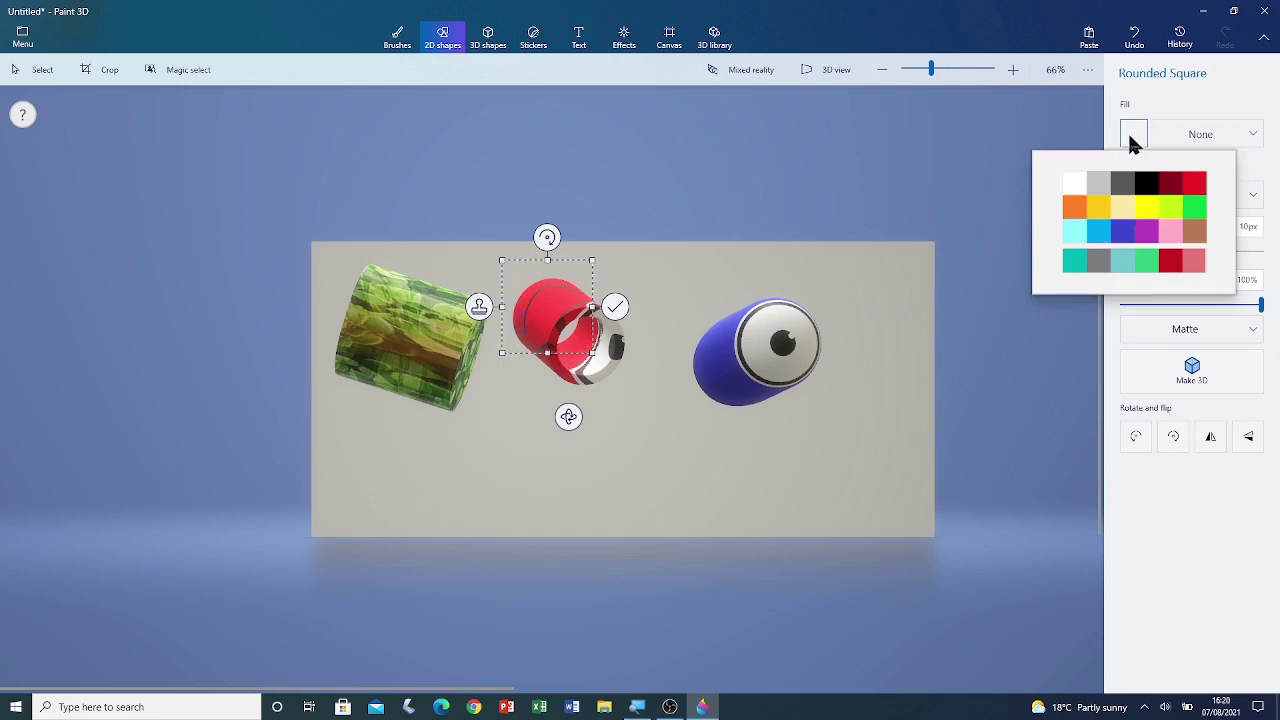
{"action": "left_click", "coordinate": [1195, 208]}
{"action": "left_click", "coordinate": [1133, 195]}
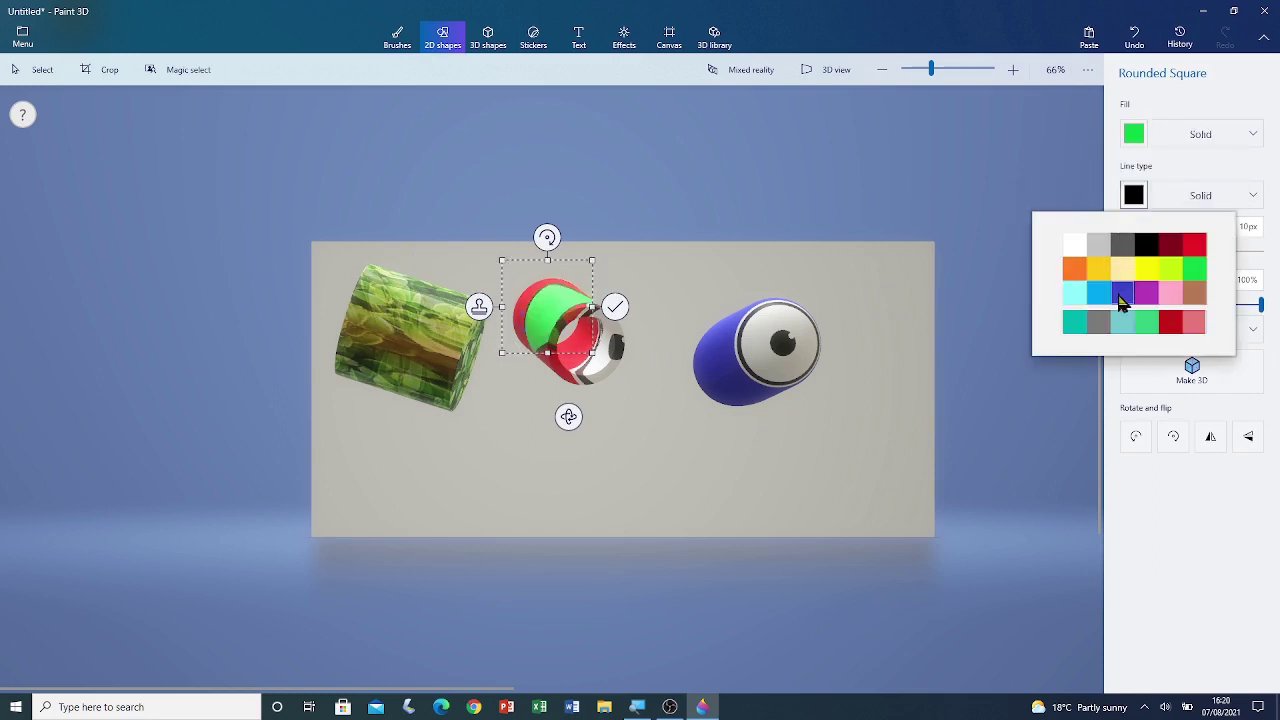
{"action": "left_click", "coordinate": [1122, 292]}
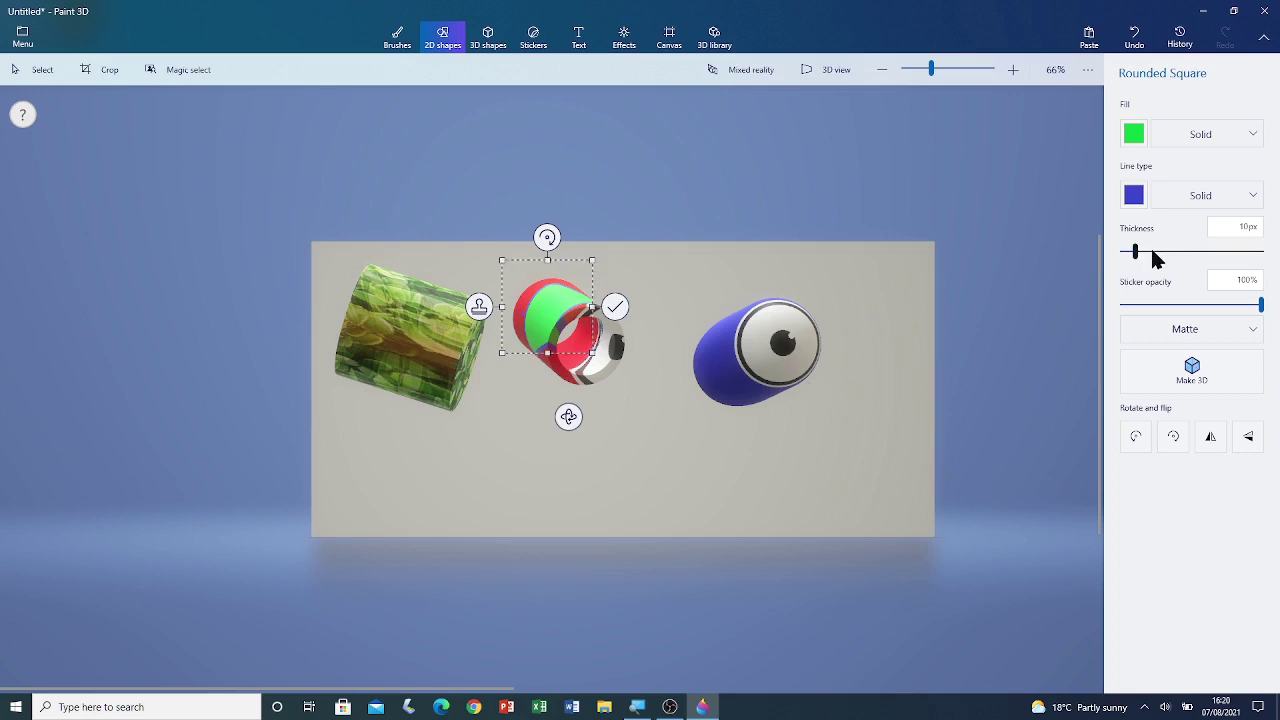
{"action": "left_click", "coordinate": [615, 308]}
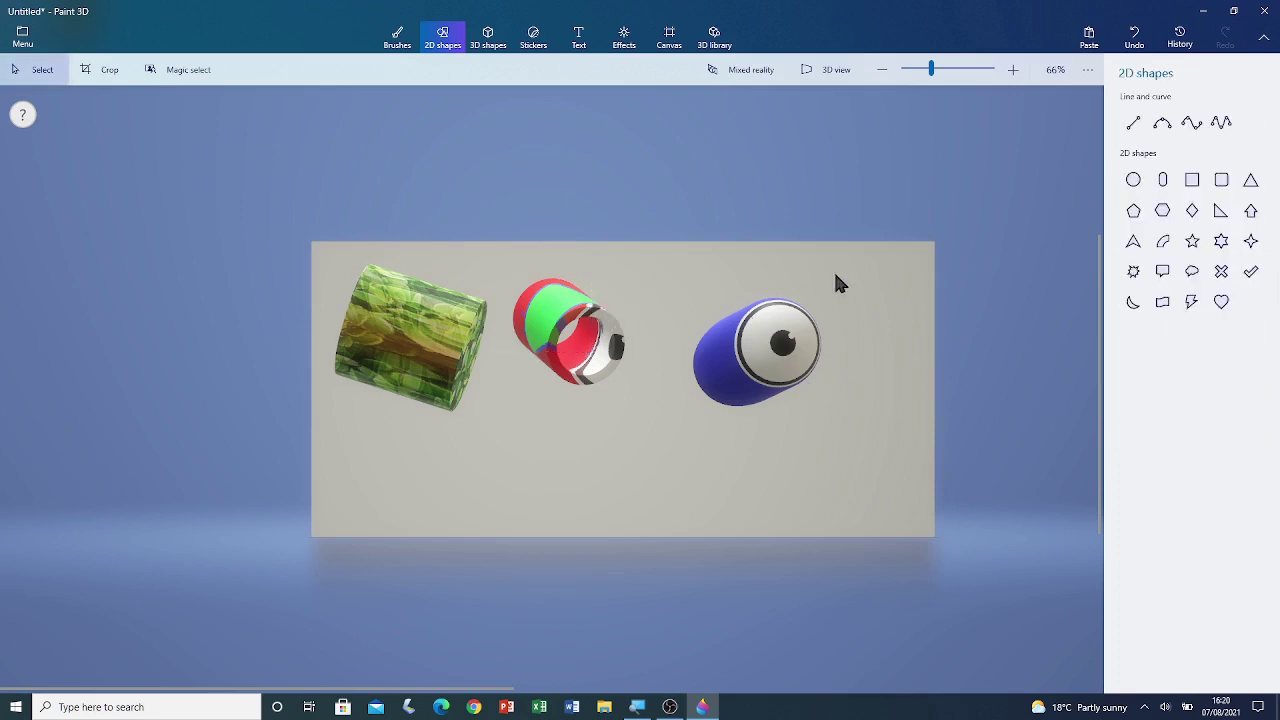
{"action": "scroll", "coordinate": [519, 350], "scroll_direction": "up", "scroll_amount": 10}
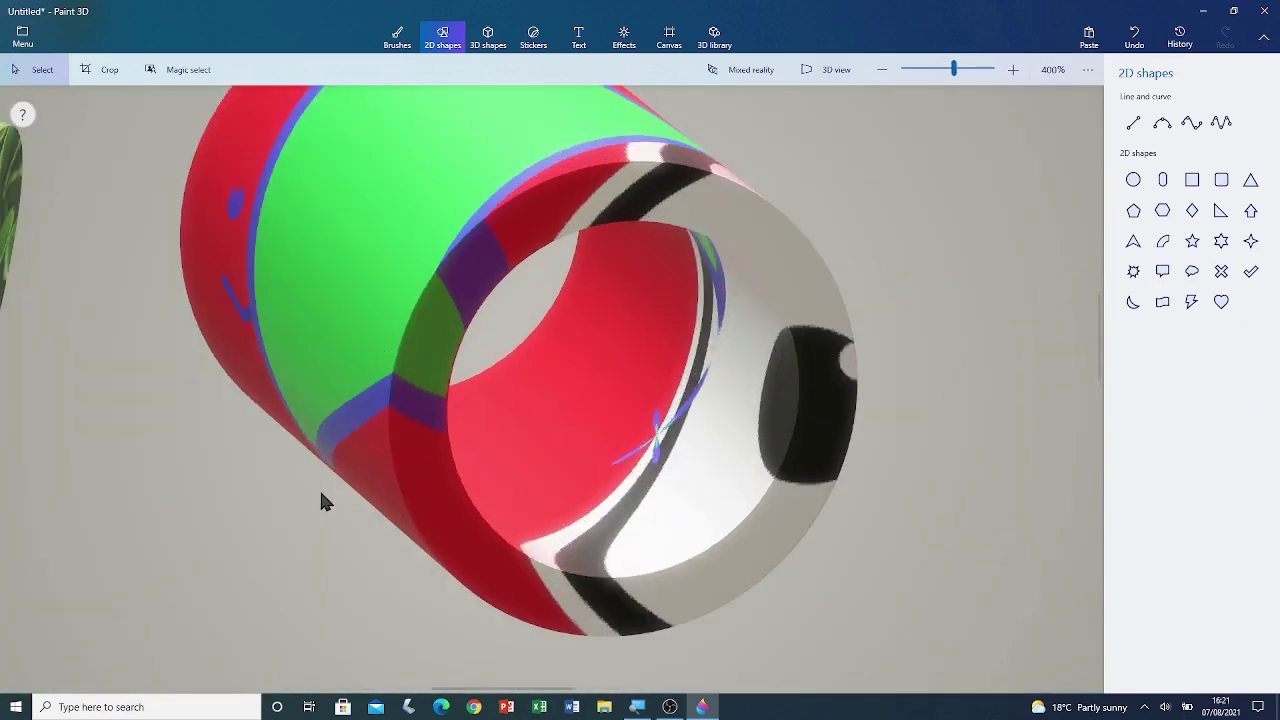
{"action": "scroll", "coordinate": [321, 502], "scroll_direction": "down", "scroll_amount": 10}
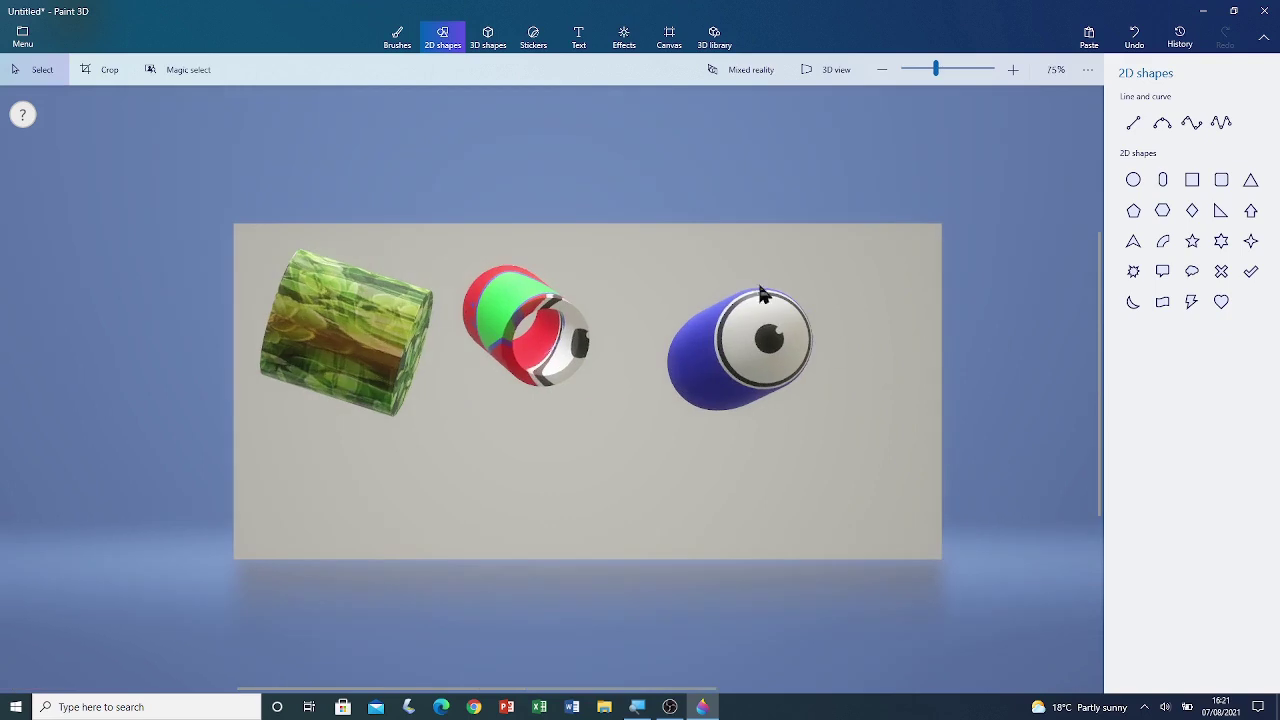
- Draw an indigo 3D curved cylinder below the hedge-textured cylinder and move it to the lower middle of the canvas
{"action": "left_click", "coordinate": [491, 40]}
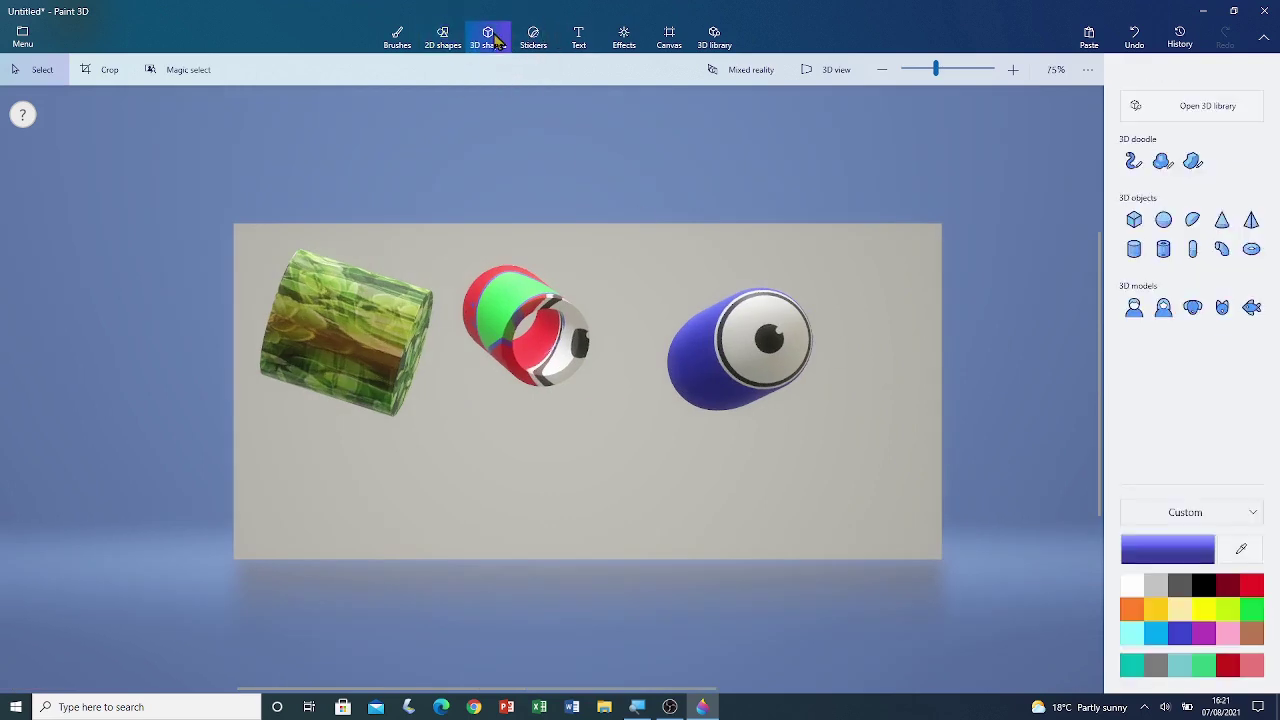
{"action": "left_click", "coordinate": [1221, 249]}
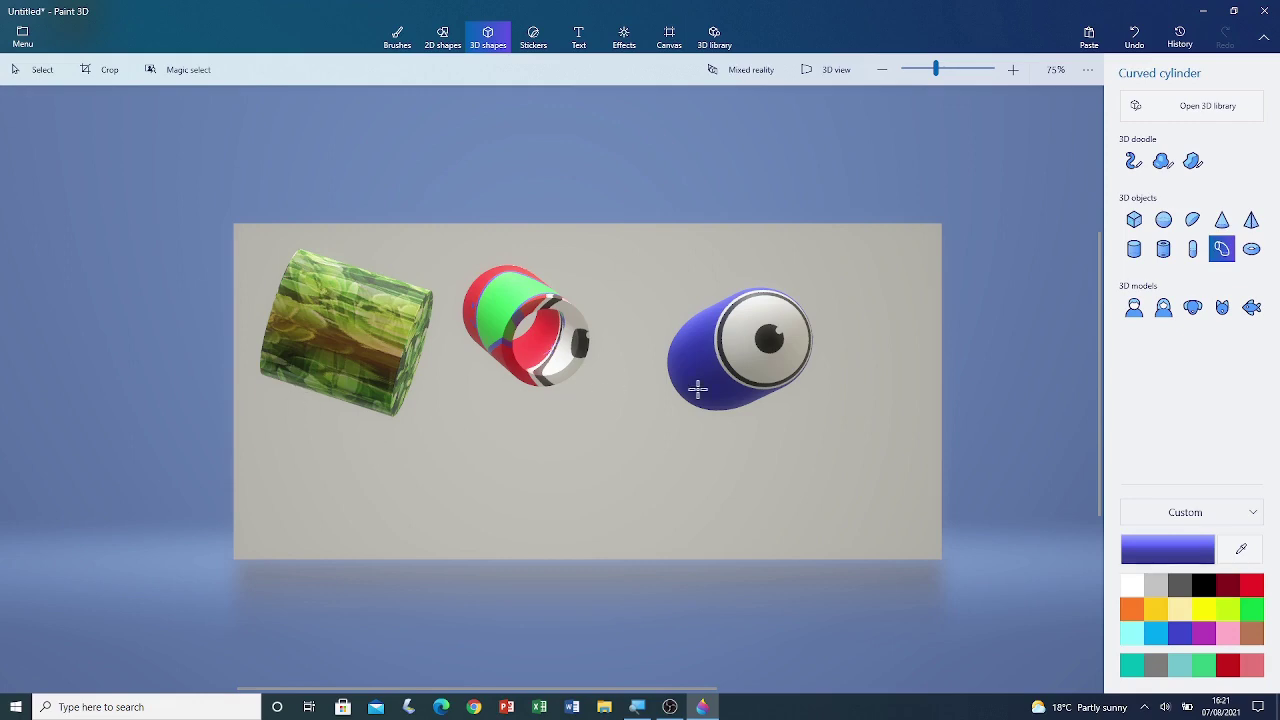
{"action": "mouse_move", "coordinate": [271, 400]}
{"action": "left_mouse_down"}
{"action": "mouse_move", "coordinate": [484, 551]}
{"action": "mouse_move", "coordinate": [354, 530]}
{"action": "mouse_move", "coordinate": [290, 538]}
{"action": "mouse_move", "coordinate": [357, 500]}
{"action": "mouse_move", "coordinate": [489, 516]}
{"action": "mouse_move", "coordinate": [320, 570]}
{"action": "mouse_move", "coordinate": [433, 454]}
{"action": "mouse_move", "coordinate": [395, 575]}
{"action": "mouse_move", "coordinate": [455, 445]}
{"action": "mouse_move", "coordinate": [470, 512]}
{"action": "mouse_move", "coordinate": [374, 422]}
{"action": "mouse_move", "coordinate": [474, 508]}
{"action": "mouse_move", "coordinate": [494, 442]}
{"action": "mouse_move", "coordinate": [300, 450]}
{"action": "mouse_move", "coordinate": [505, 450]}
{"action": "mouse_move", "coordinate": [282, 440]}
{"action": "mouse_move", "coordinate": [369, 508]}
{"action": "mouse_move", "coordinate": [371, 531]}
{"action": "left_mouse_up"}
{"action": "left_click", "coordinate": [309, 423]}
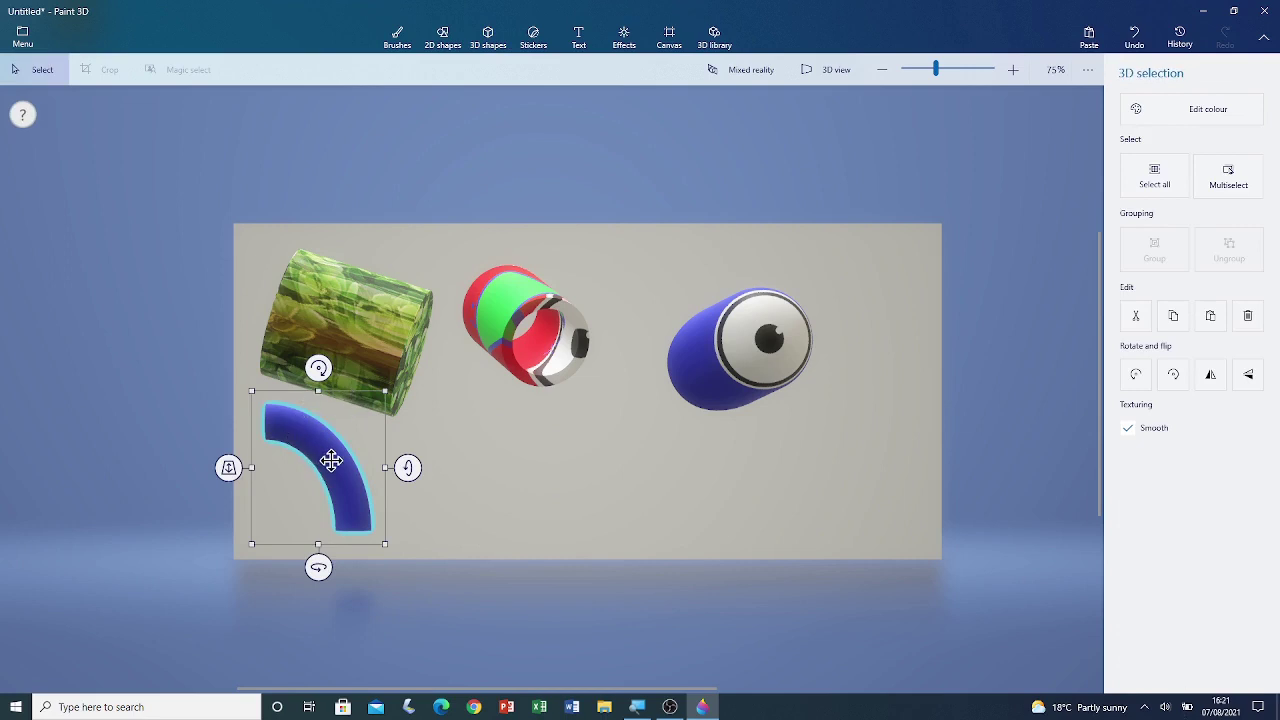
{"action": "left_click_drag", "start_coordinate": [331, 446], "coordinate": [654, 426]}
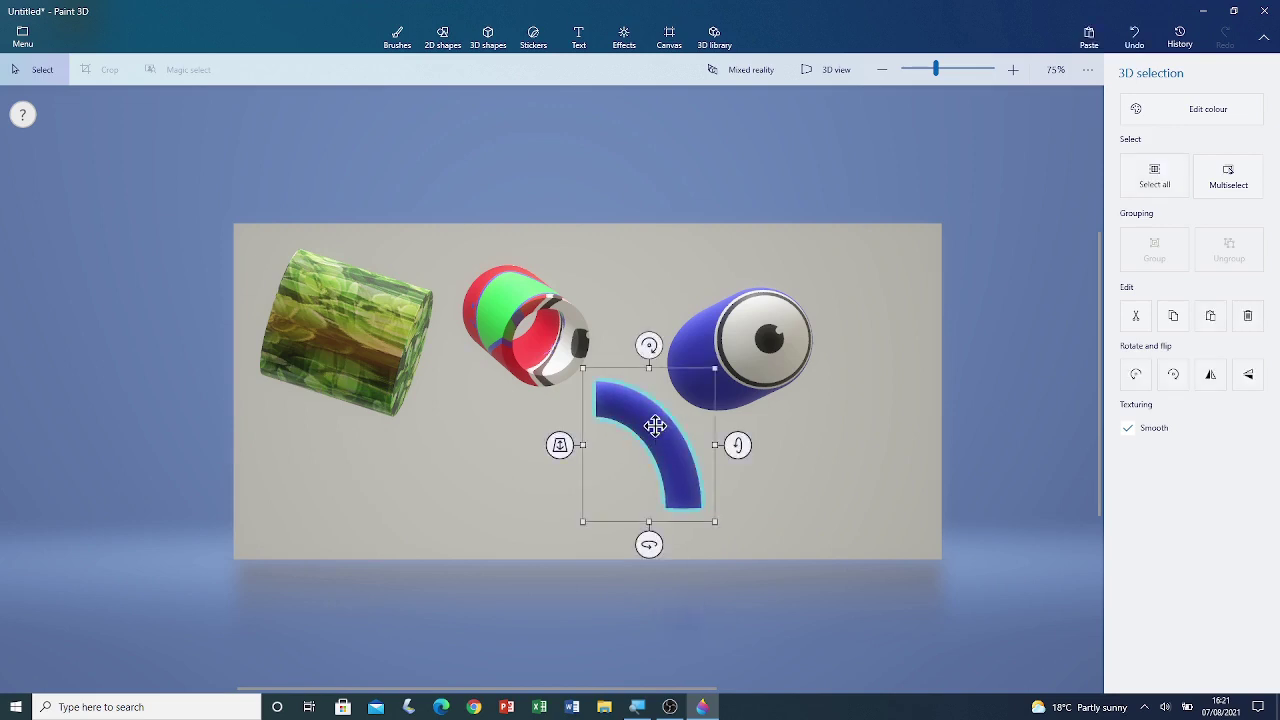
- Rotate the curved cylinder in several directions so it arches upward below the red tube, and adjust its depth
{"action": "left_click_drag", "start_coordinate": [623, 380], "coordinate": [594, 437]}
{"action": "left_click_drag", "start_coordinate": [578, 560], "coordinate": [623, 563]}
{"action": "left_click_drag", "start_coordinate": [657, 455], "coordinate": [648, 480]}
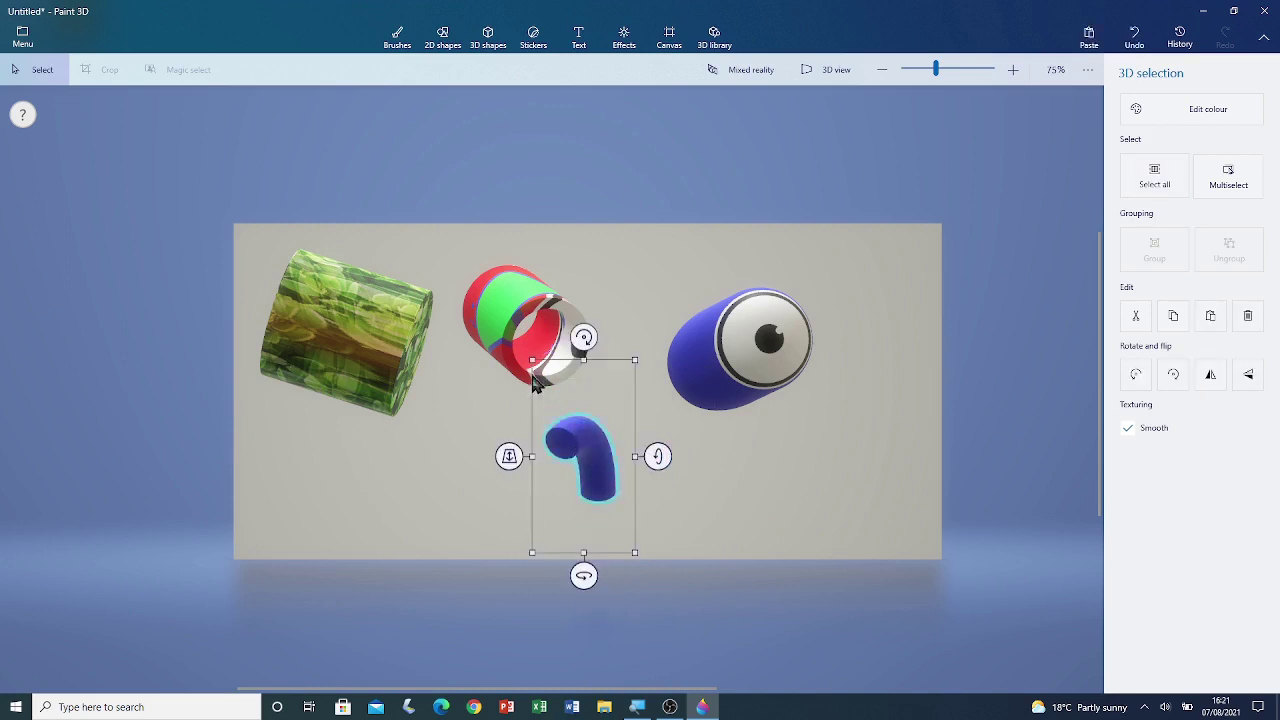
{"action": "left_click_drag", "start_coordinate": [589, 330], "coordinate": [522, 356]}
{"action": "mouse_move", "coordinate": [584, 577]}
{"action": "left_mouse_down"}
{"action": "mouse_move", "coordinate": [557, 577]}
{"action": "mouse_move", "coordinate": [563, 586]}
{"action": "left_mouse_up"}
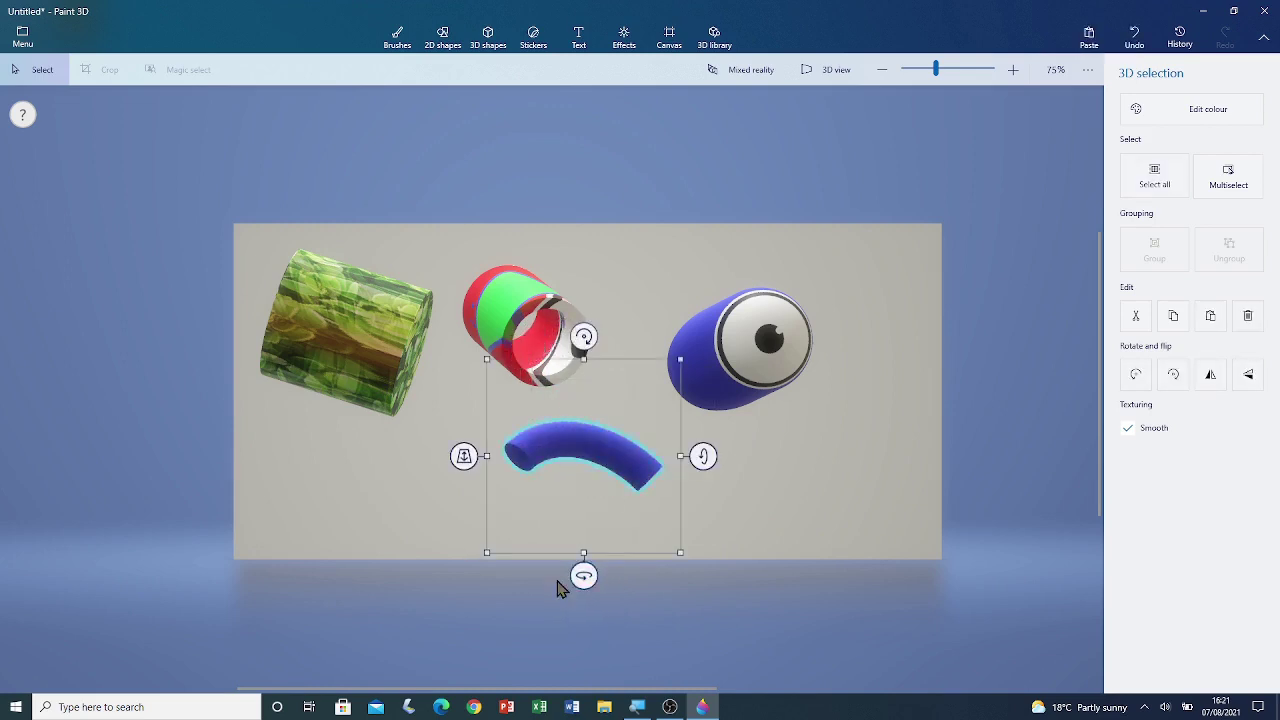
{"action": "left_click", "coordinate": [463, 457]}
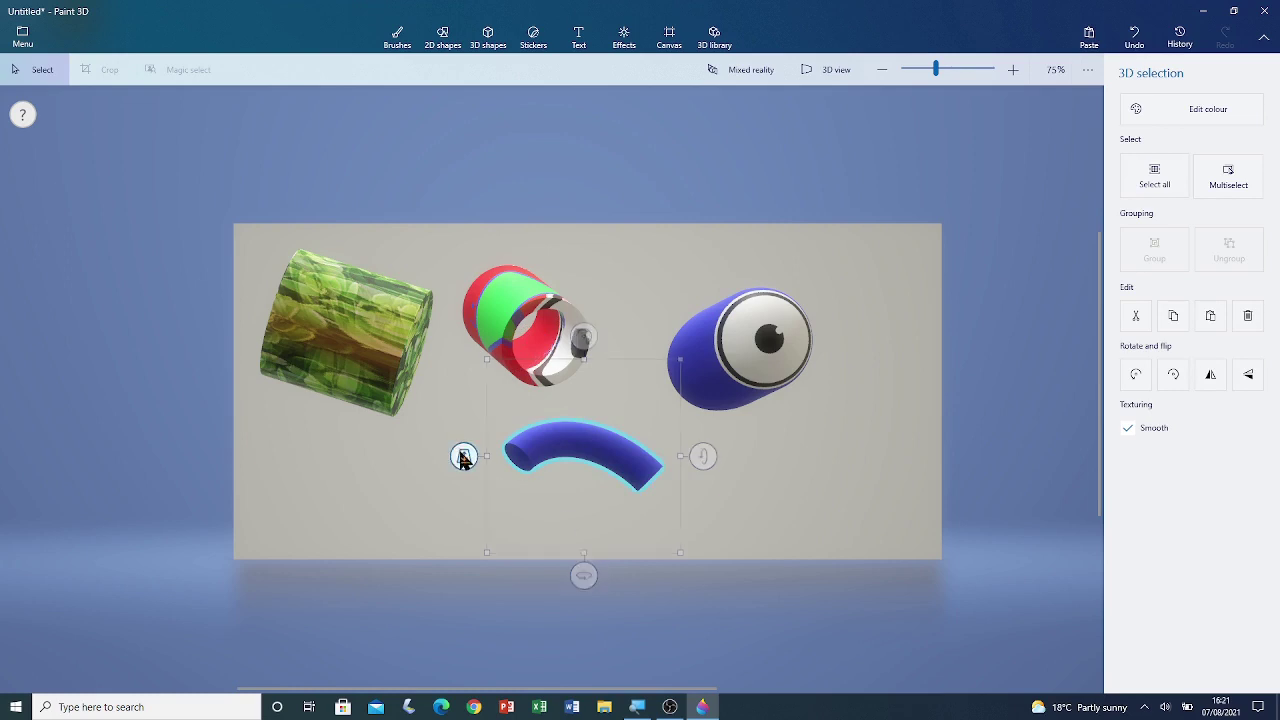
{"action": "left_click_drag", "start_coordinate": [463, 457], "coordinate": [389, 631]}
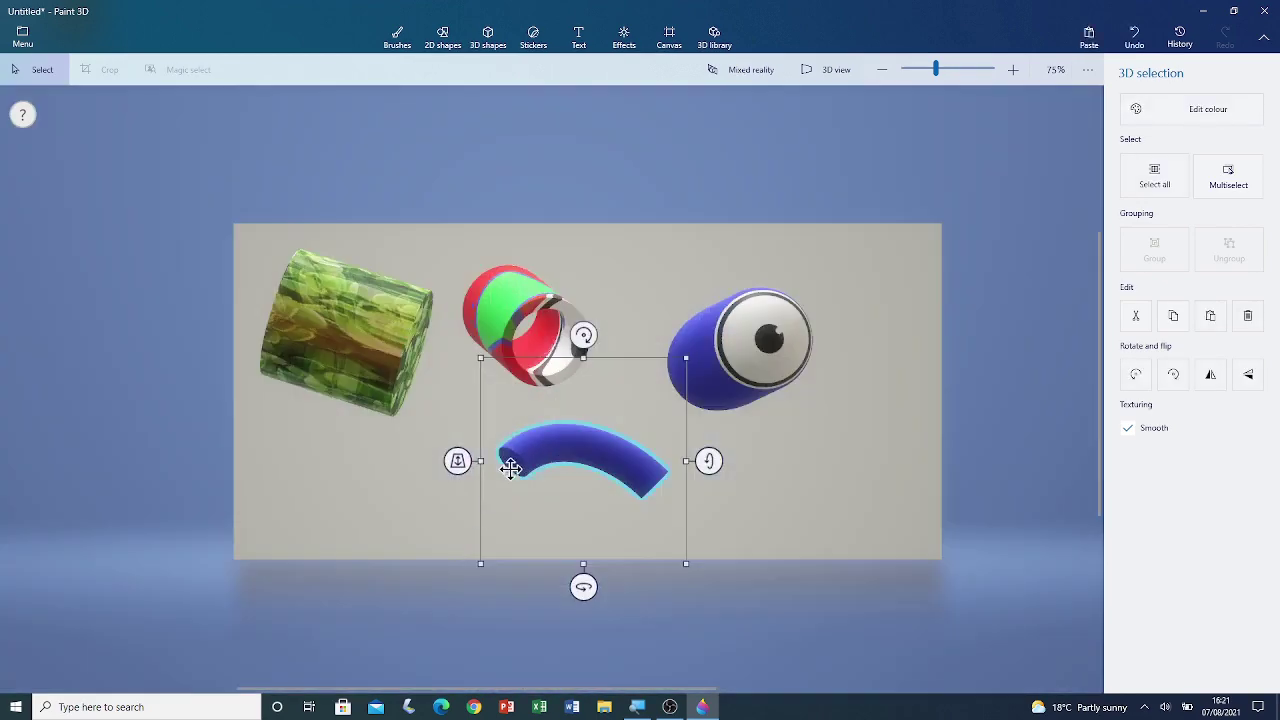
- Recolour the curved cylinder dark red, tilt it slightly about the X-axis, and deselect it
{"action": "left_click", "coordinate": [1206, 112]}
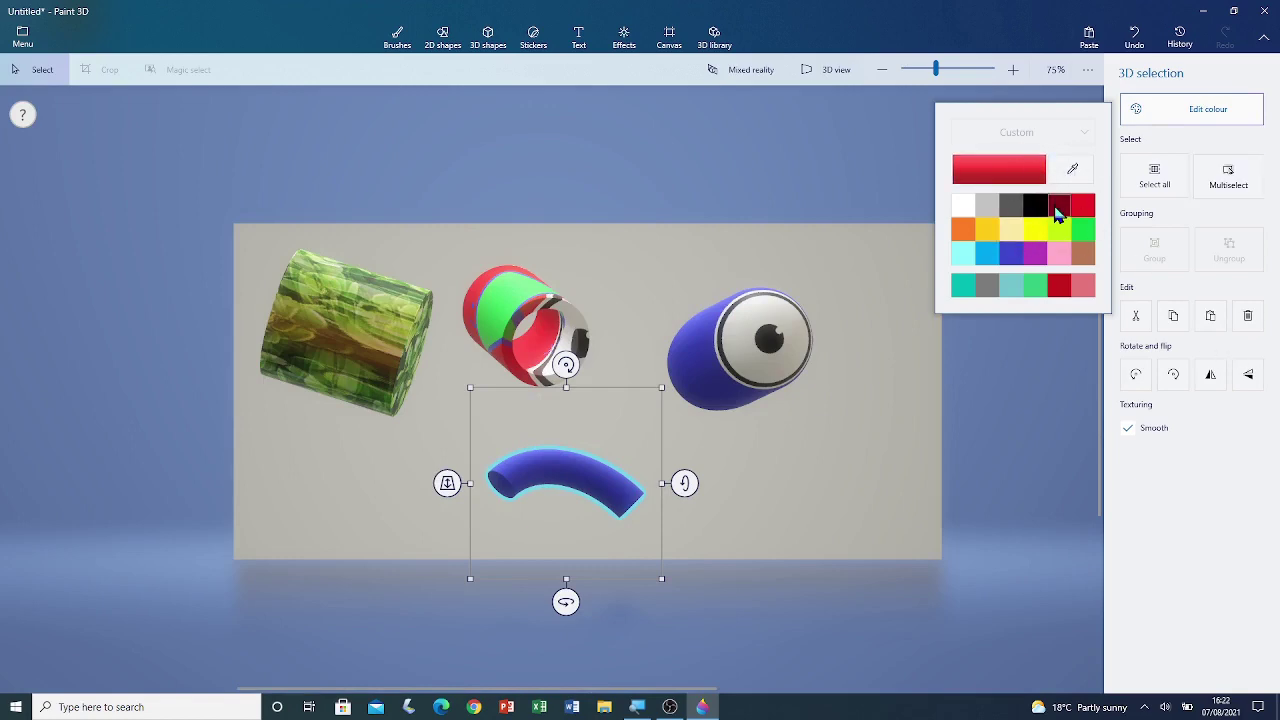
{"action": "left_click", "coordinate": [1057, 210]}
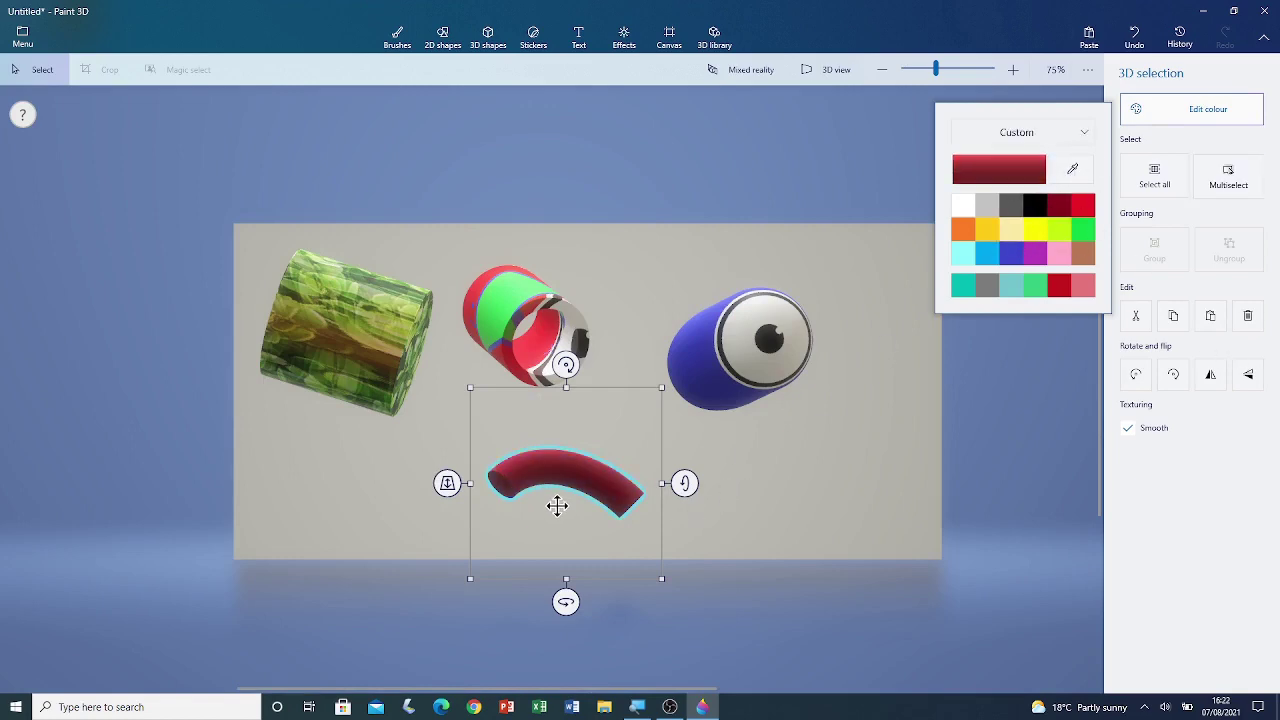
{"action": "scroll", "coordinate": [554, 506], "scroll_direction": "up", "scroll_amount": 6}
{"action": "scroll", "coordinate": [746, 474], "scroll_direction": "down", "scroll_amount": 6}
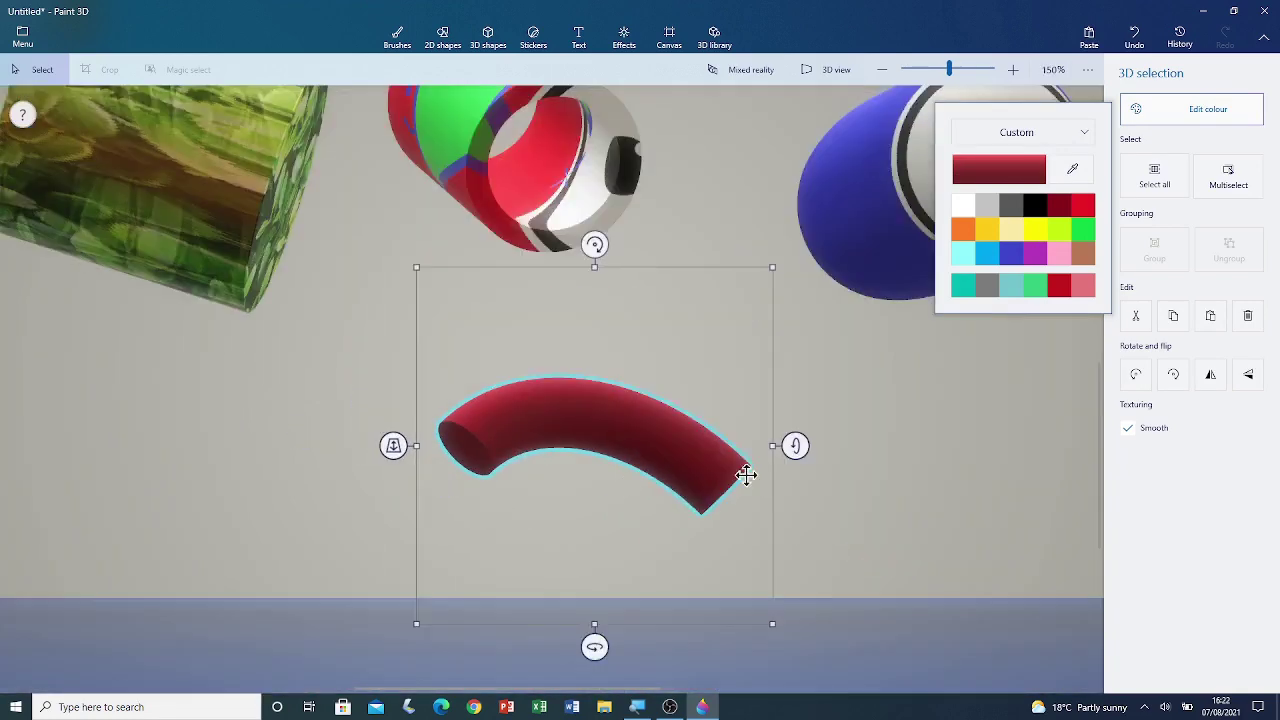
{"action": "left_click_drag", "start_coordinate": [792, 448], "coordinate": [820, 404]}
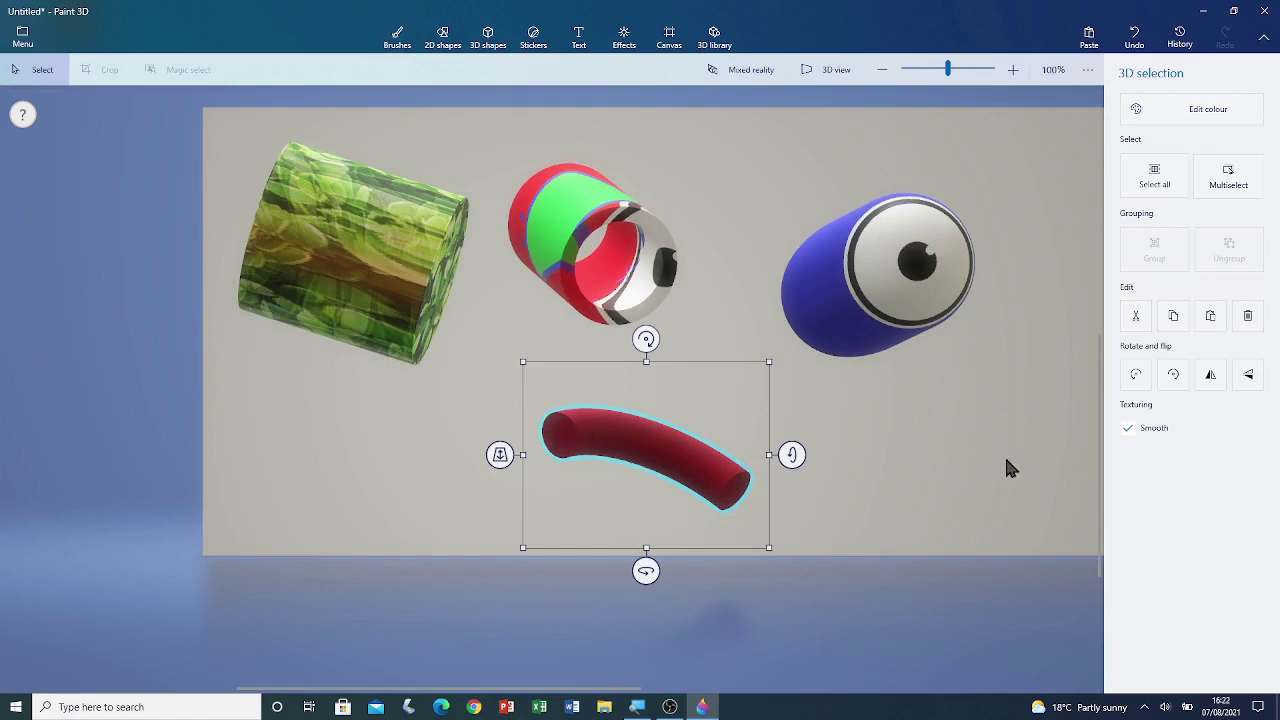
{"action": "left_click", "coordinate": [450, 505]}
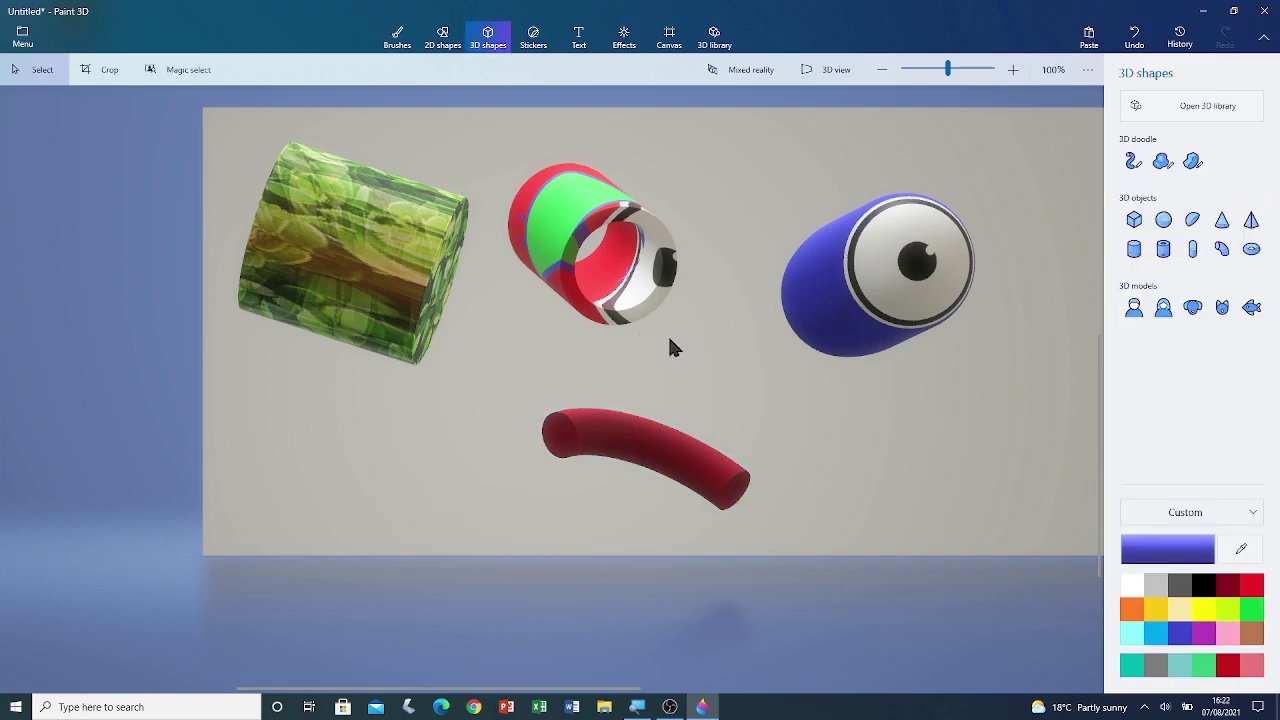
- Draw an indigo 3D doughnut near the red tube and move it between the tube and the capsule, above the curved cylinder
{"action": "left_click", "coordinate": [1251, 250]}
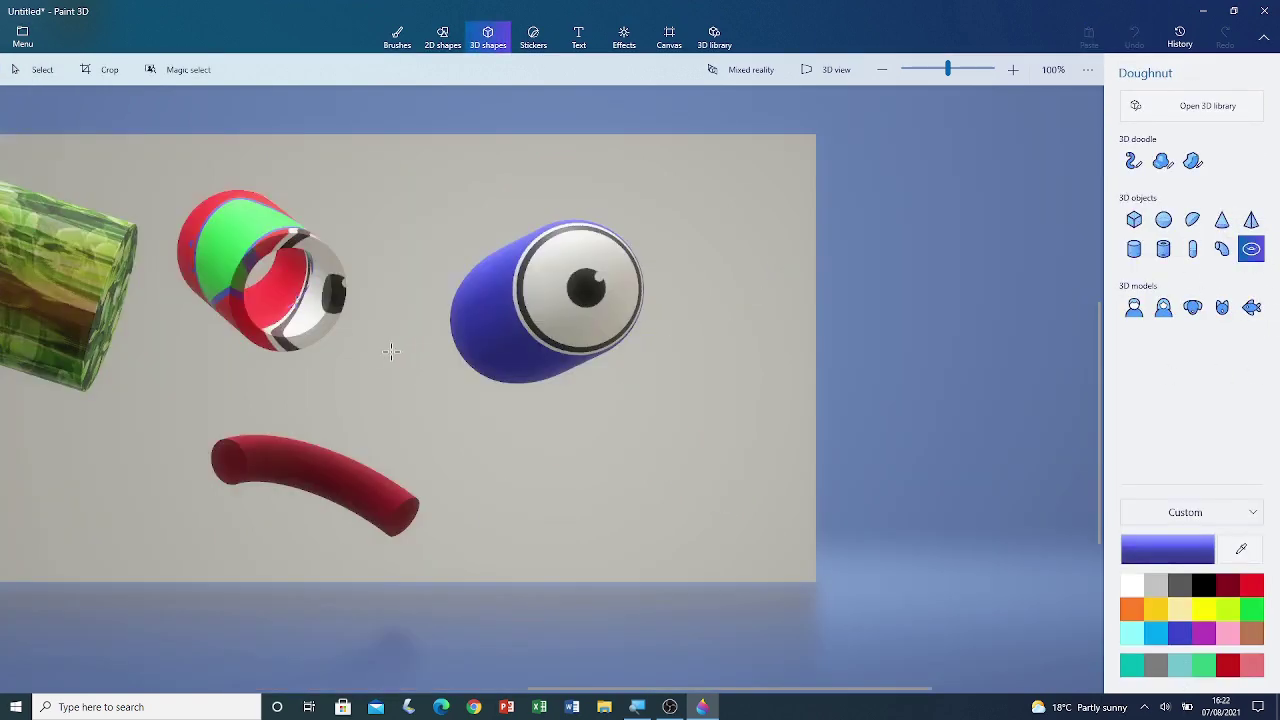
{"action": "left_click_drag", "start_coordinate": [401, 349], "coordinate": [350, 432]}
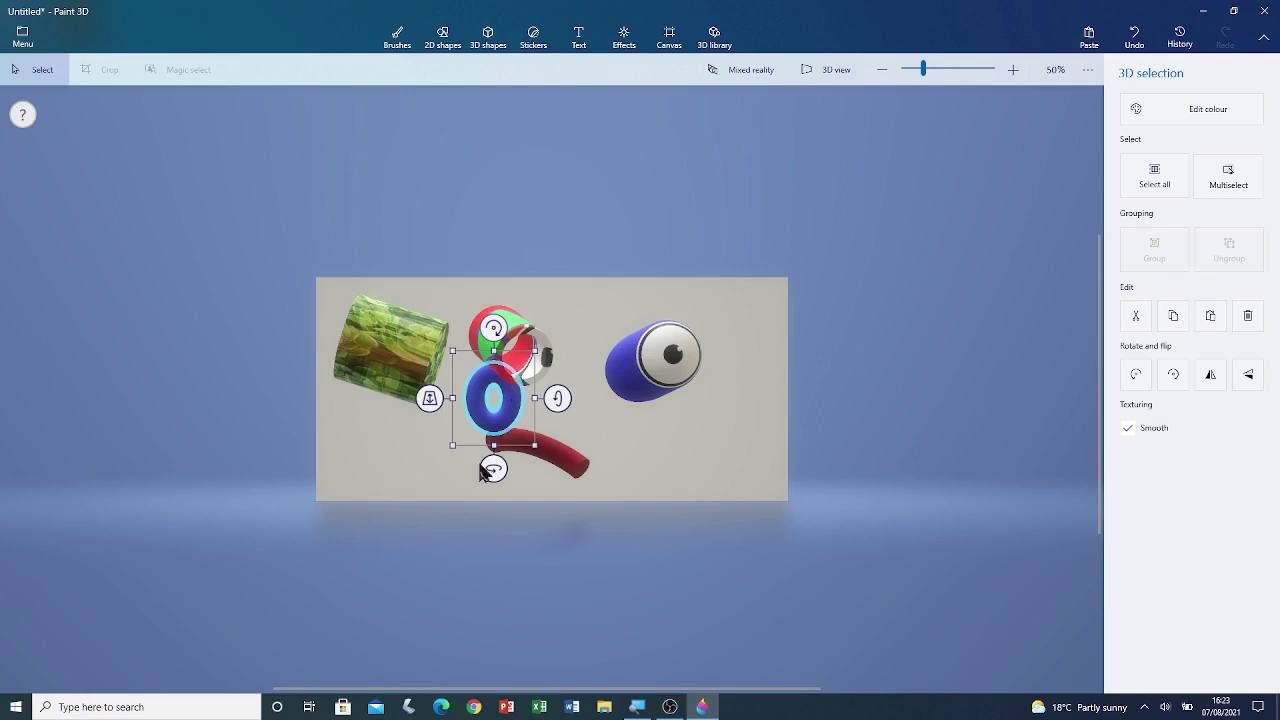
{"action": "scroll", "coordinate": [464, 414], "scroll_direction": "up", "scroll_amount": 5}
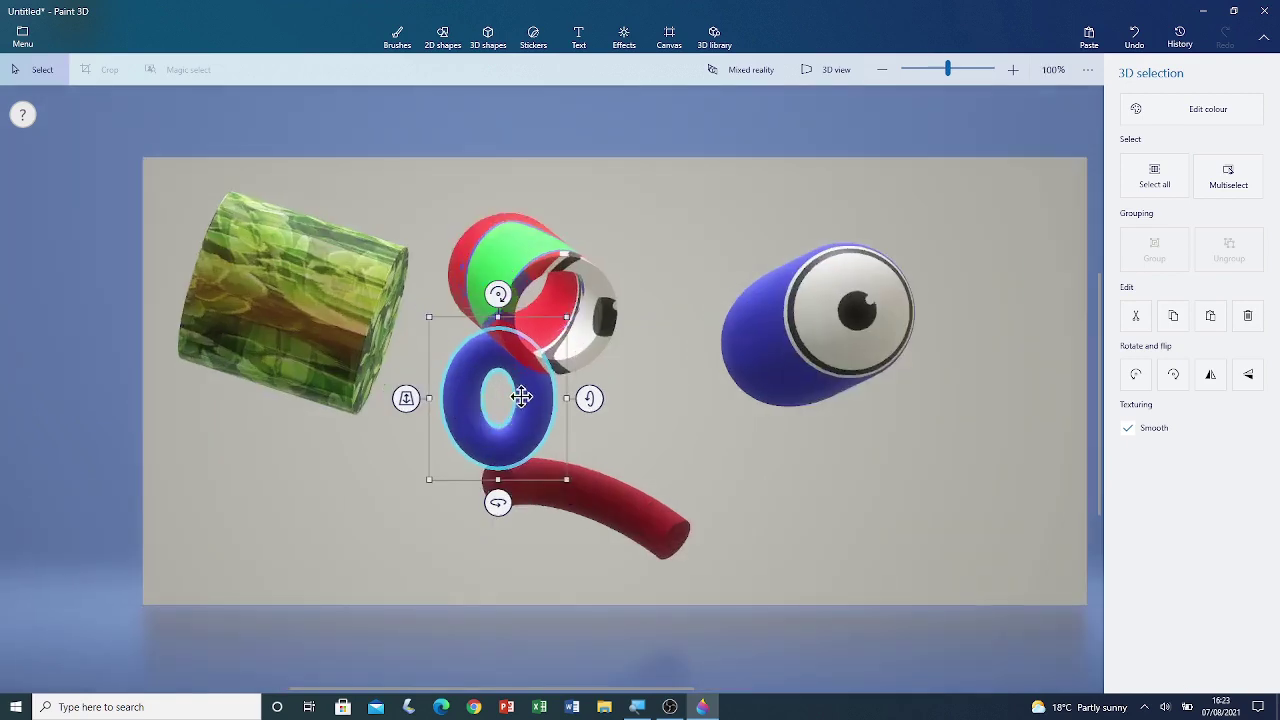
{"action": "left_click_drag", "start_coordinate": [520, 397], "coordinate": [689, 396]}
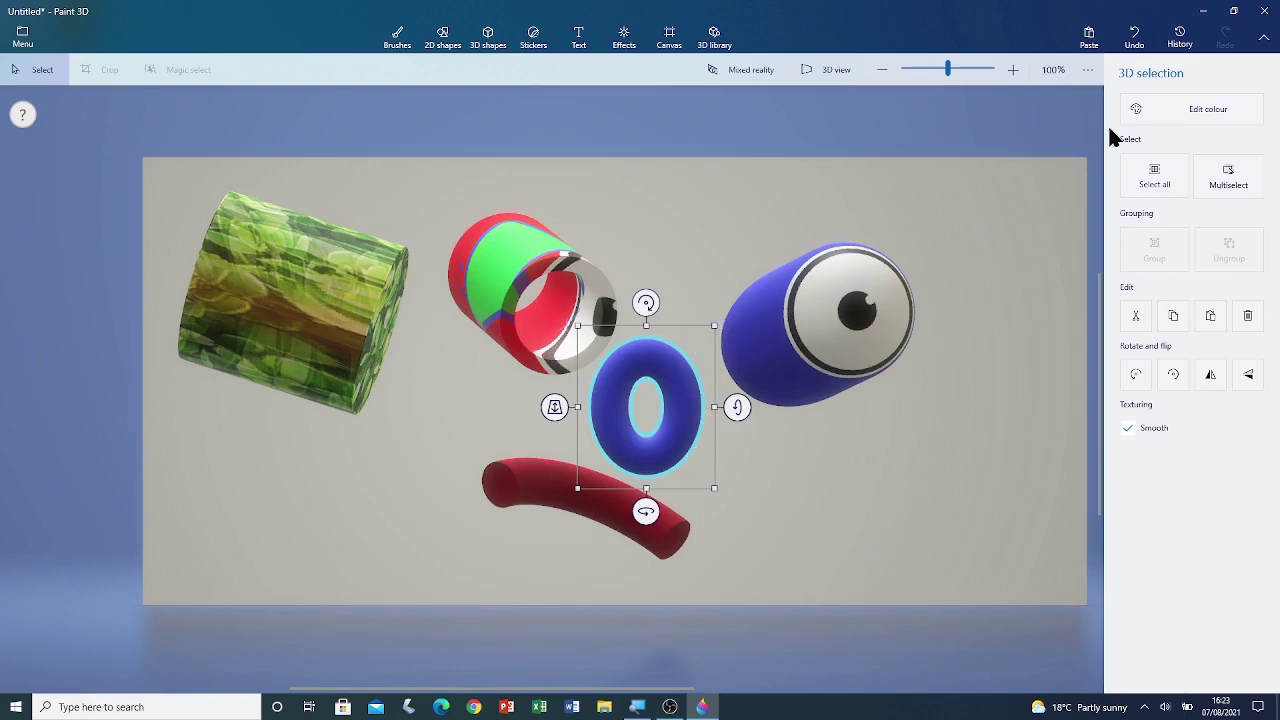
- Resize the doughnut to a smaller, slightly wider shape and tilt it about the X-axis
{"action": "left_click_drag", "start_coordinate": [713, 486], "coordinate": [745, 473]}
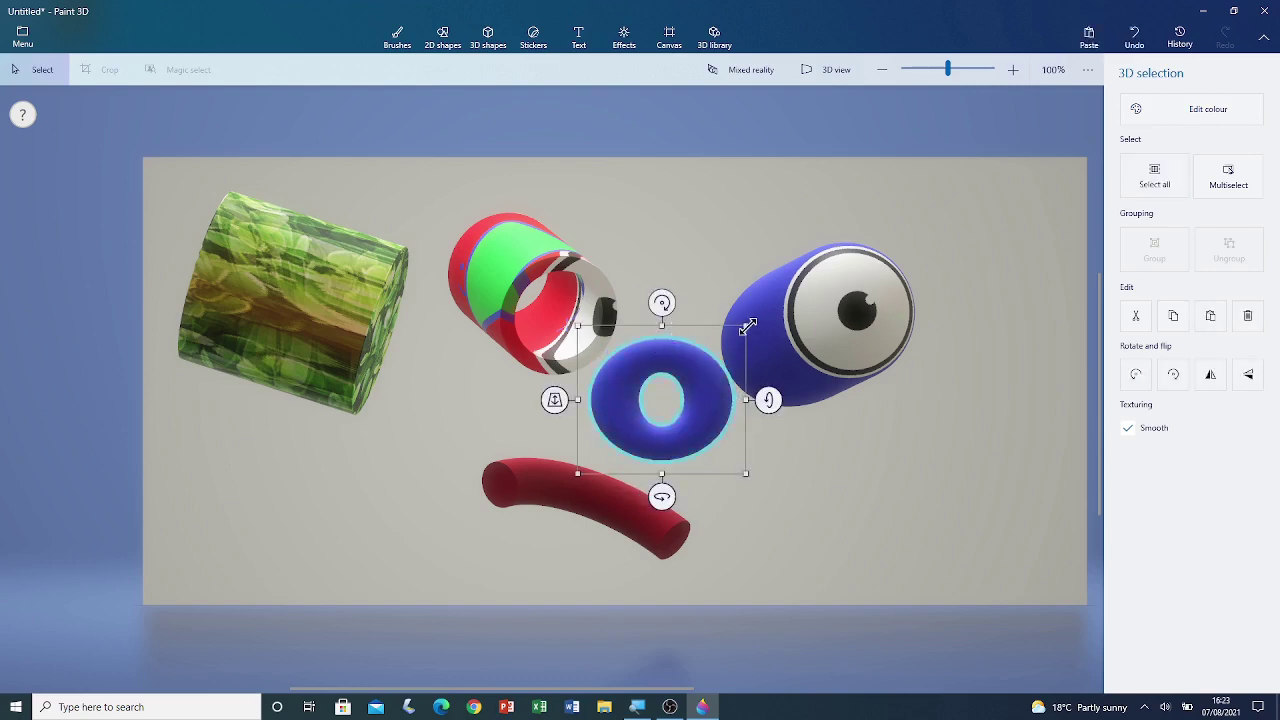
{"action": "left_click_drag", "start_coordinate": [748, 326], "coordinate": [720, 350]}
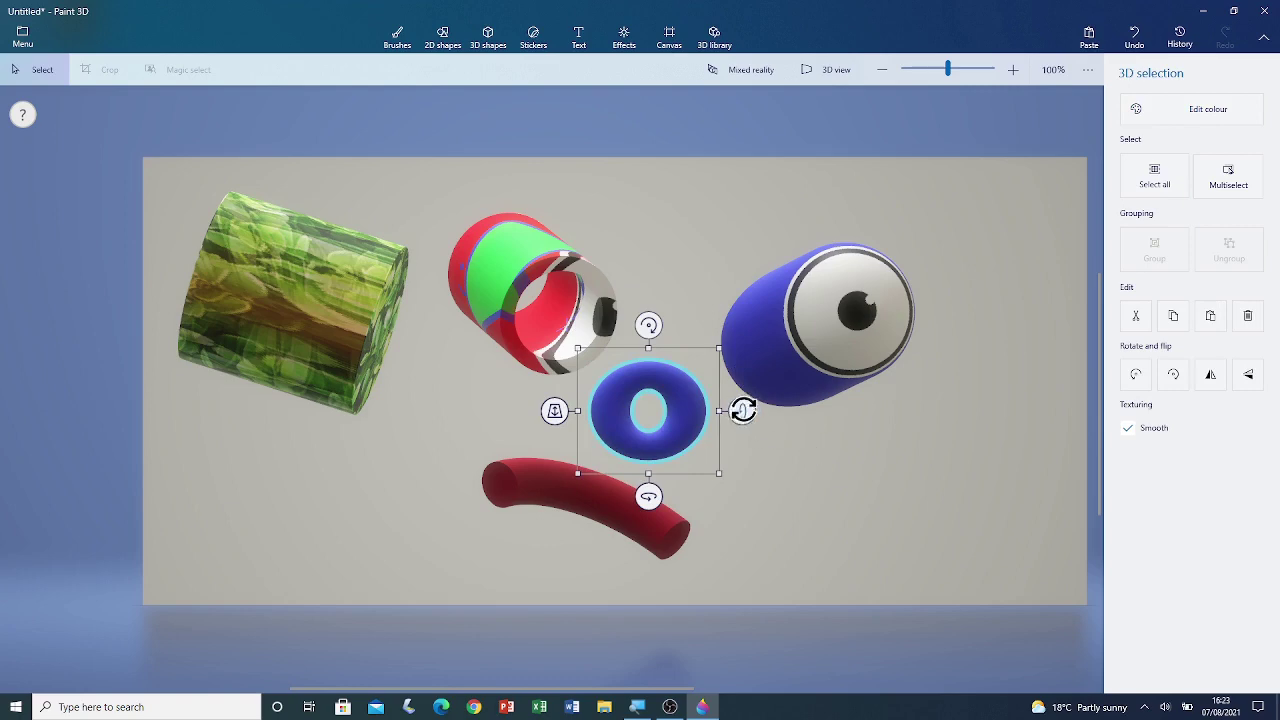
{"action": "left_click_drag", "start_coordinate": [743, 410], "coordinate": [757, 486]}
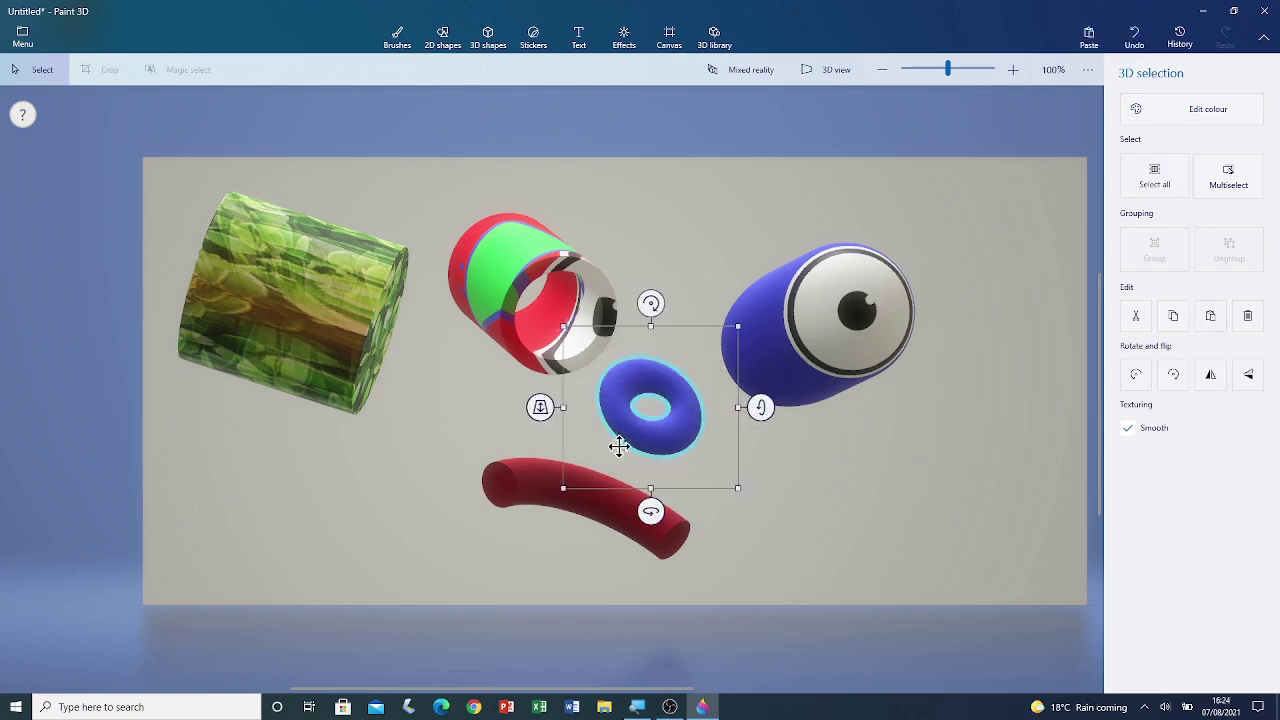
- Recolour the doughnut gold and deselect it
{"action": "left_click", "coordinate": [1190, 113]}
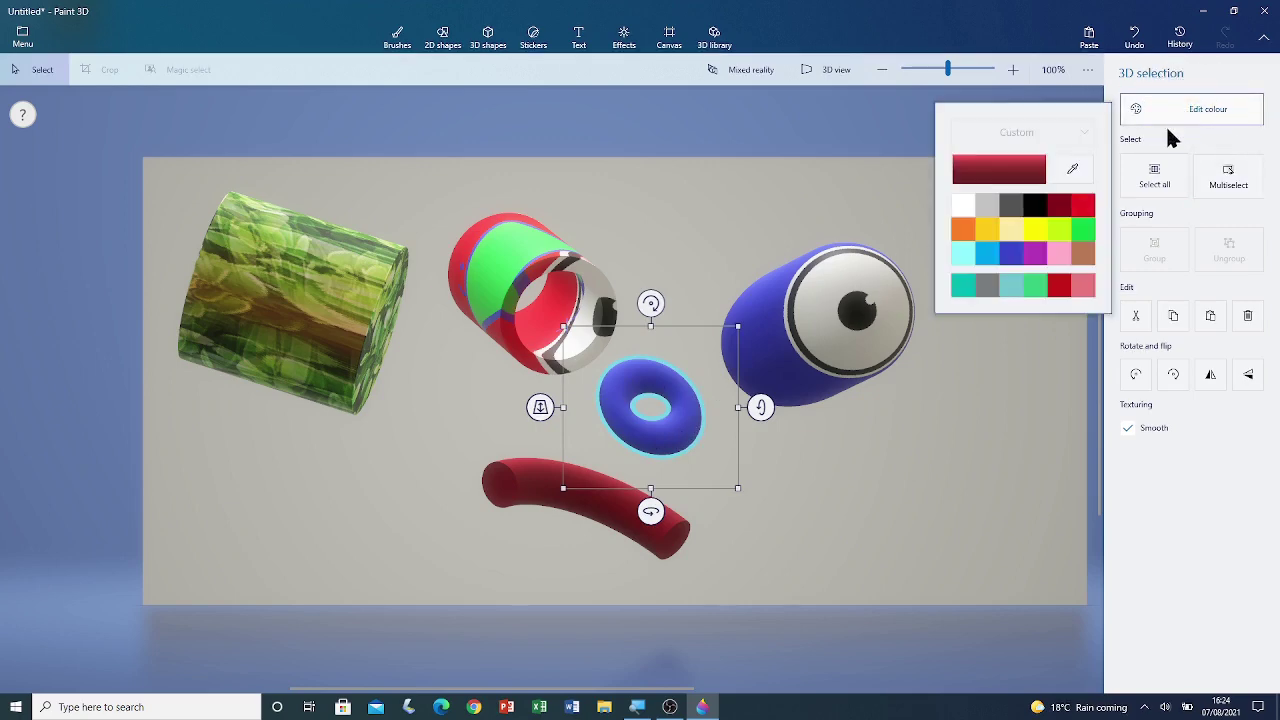
{"action": "left_click", "coordinate": [986, 236]}
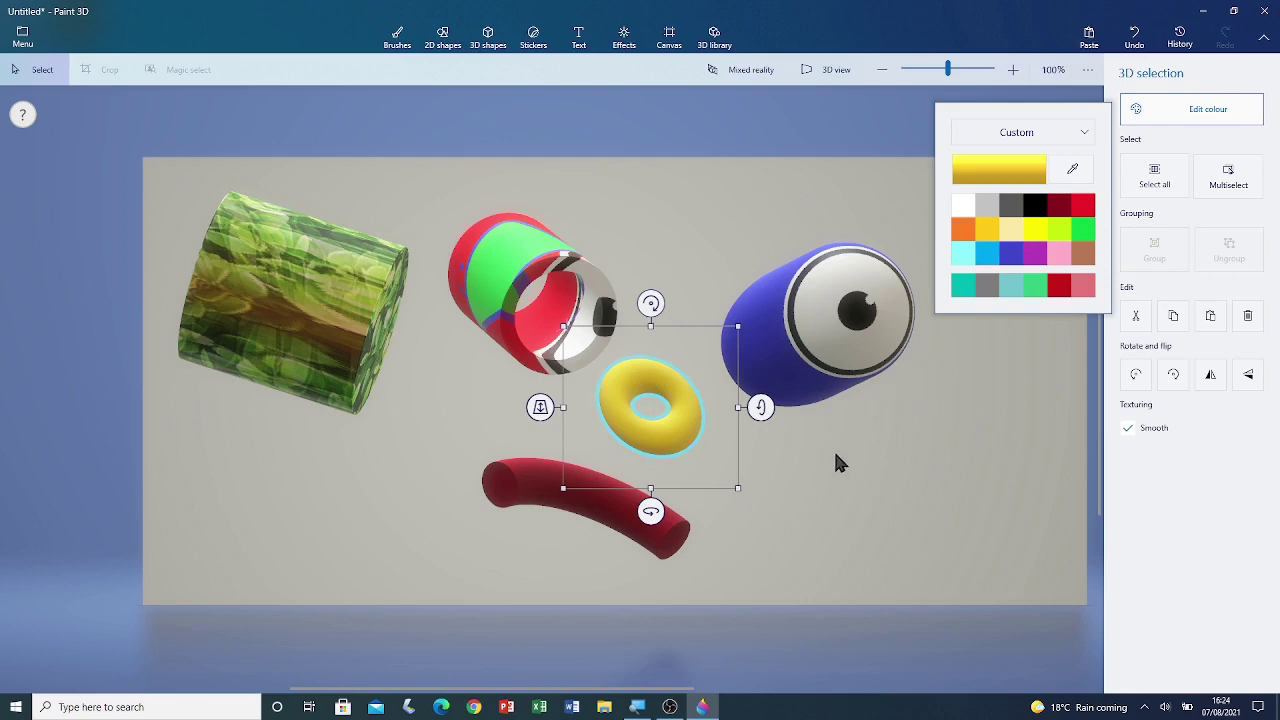
{"action": "left_click", "coordinate": [477, 394]}
{"action": "left_click", "coordinate": [479, 396]}
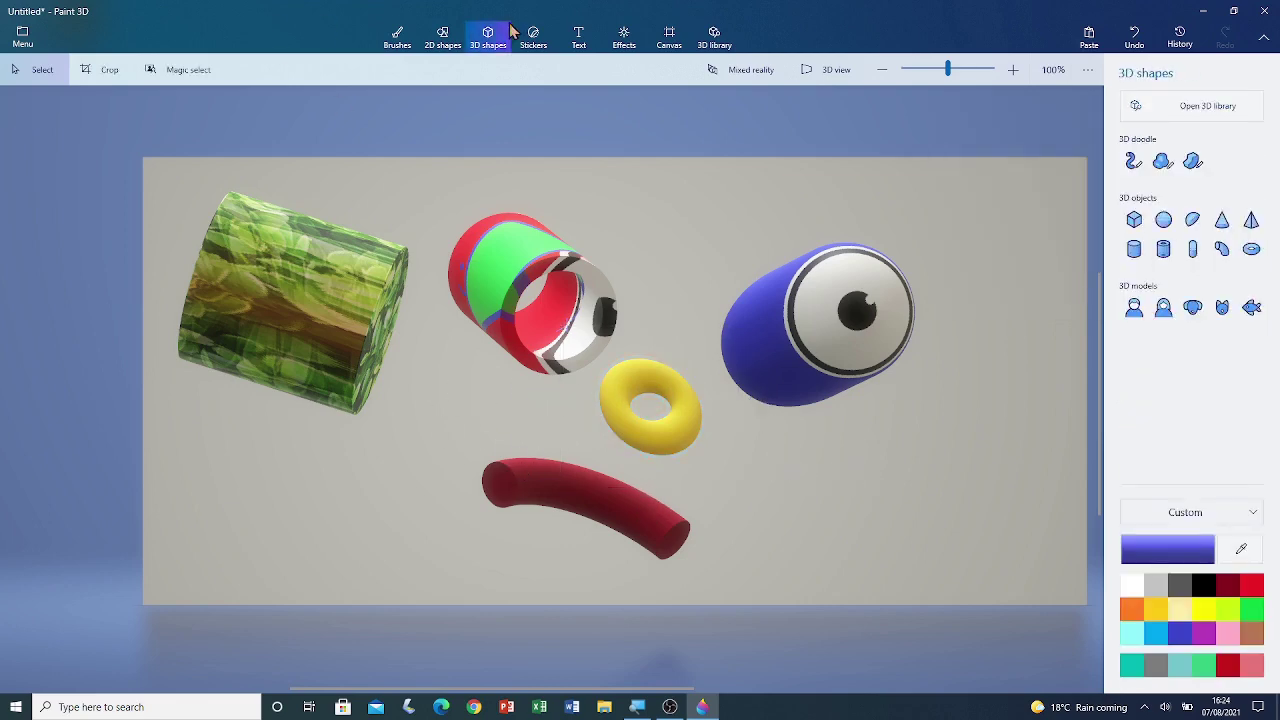
- Spray the doughnut's surface brown with a layer of pink over it, using the spray can at 75 px and 25% opacity
{"action": "left_click", "coordinate": [398, 38]}
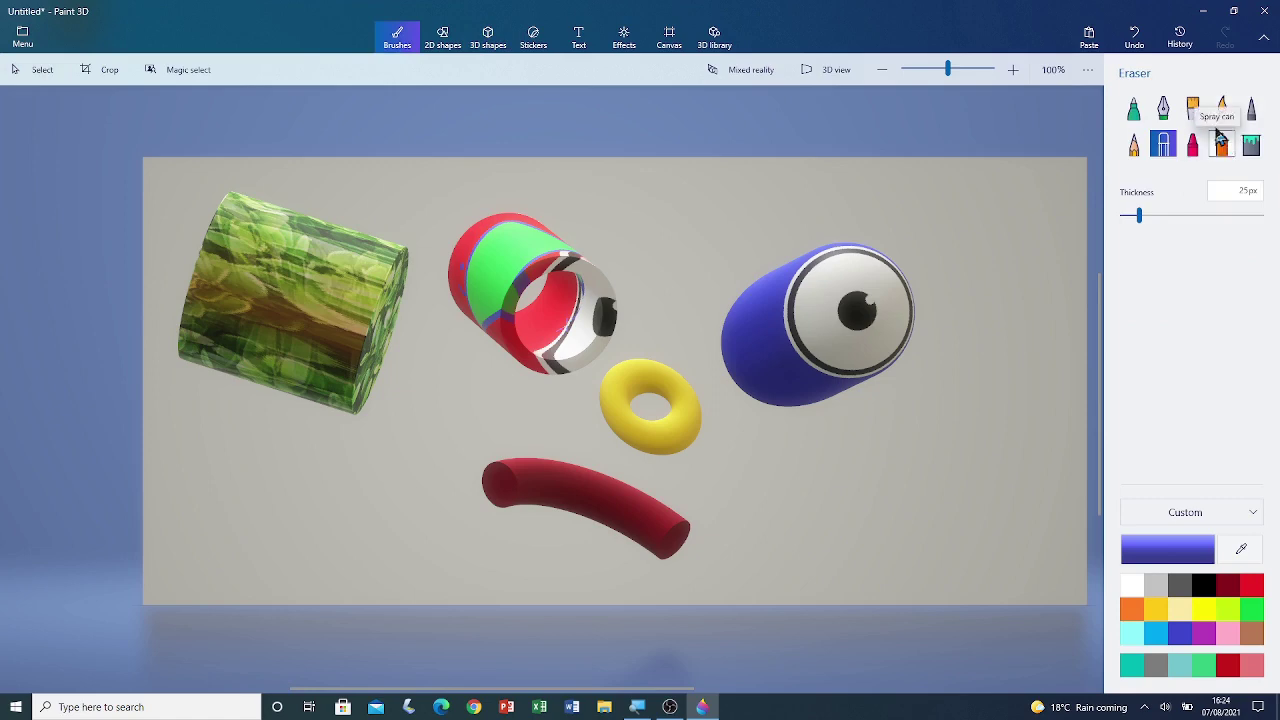
{"action": "left_click", "coordinate": [1223, 148]}
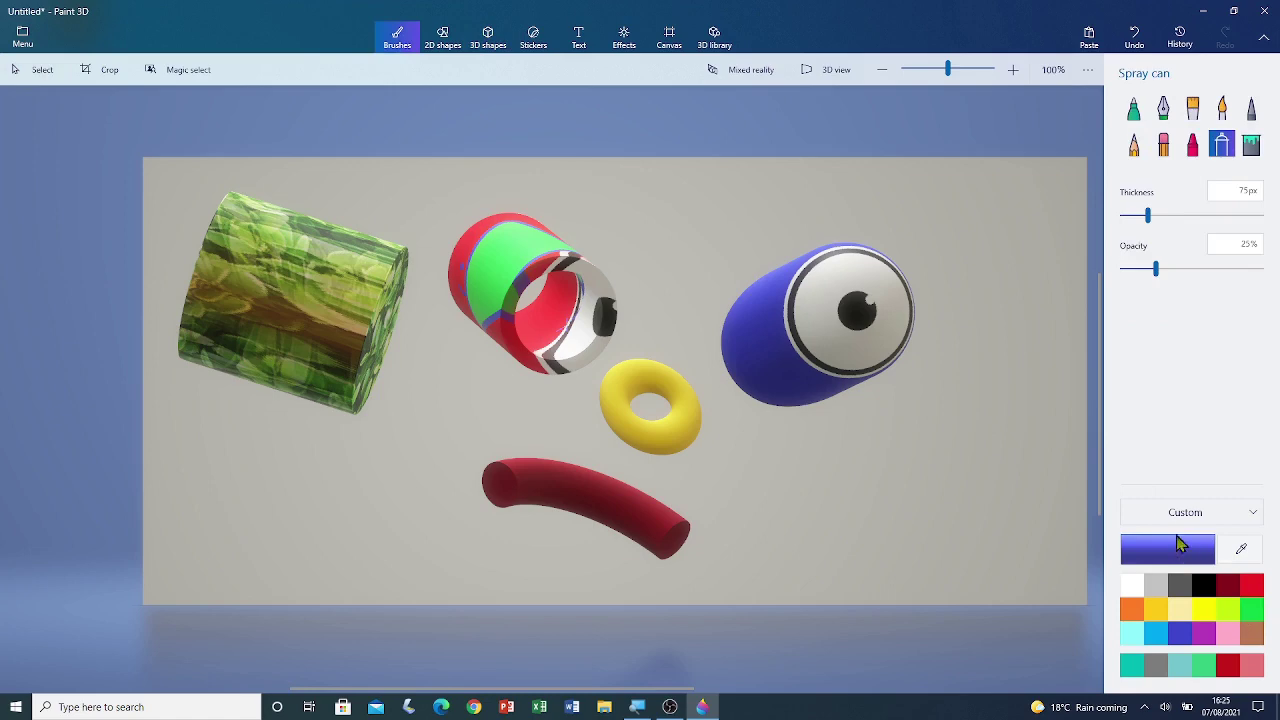
{"action": "left_click", "coordinate": [1251, 632]}
{"action": "scroll", "coordinate": [612, 428], "scroll_direction": "up", "scroll_amount": 1}
{"action": "scroll", "coordinate": [612, 428], "scroll_direction": "up", "scroll_amount": 5}
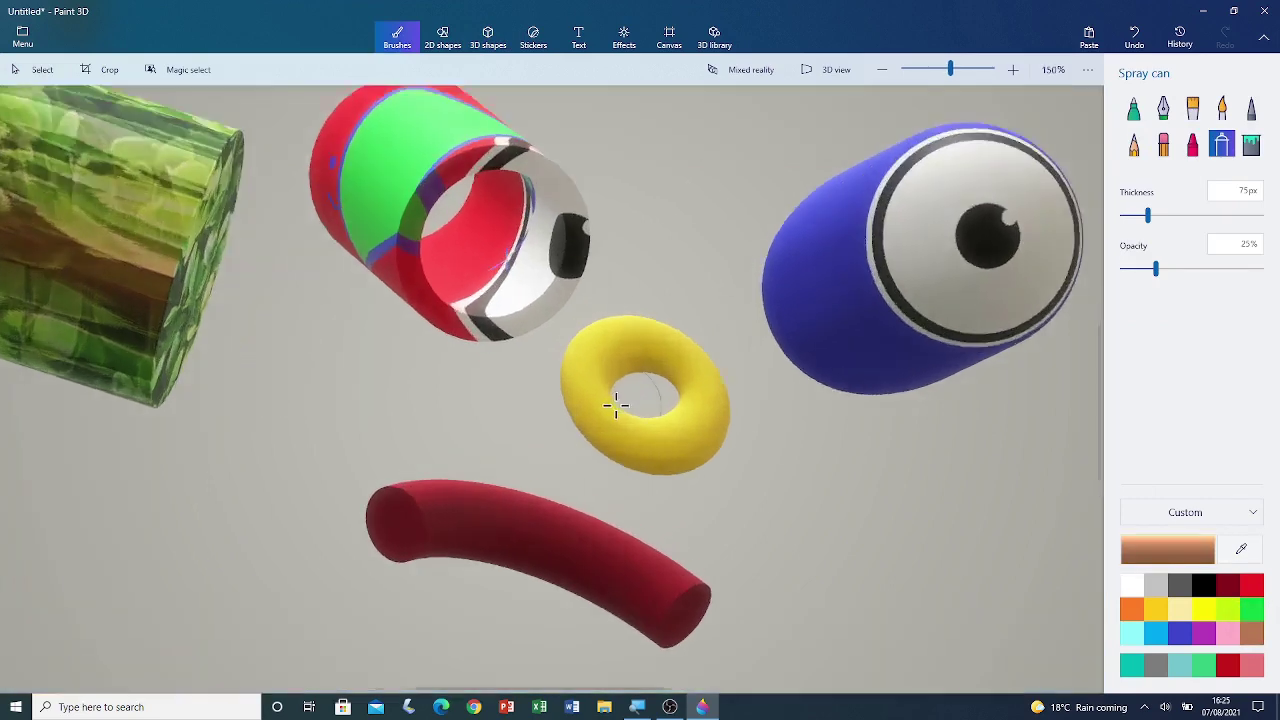
{"action": "mouse_move", "coordinate": [576, 241]}
{"action": "left_mouse_down"}
{"action": "mouse_move", "coordinate": [542, 328]}
{"action": "mouse_move", "coordinate": [561, 392]}
{"action": "mouse_move", "coordinate": [609, 446]}
{"action": "mouse_move", "coordinate": [684, 475]}
{"action": "mouse_move", "coordinate": [785, 478]}
{"action": "mouse_move", "coordinate": [819, 396]}
{"action": "mouse_move", "coordinate": [816, 335]}
{"action": "mouse_move", "coordinate": [756, 278]}
{"action": "mouse_move", "coordinate": [587, 237]}
{"action": "mouse_move", "coordinate": [531, 276]}
{"action": "mouse_move", "coordinate": [521, 353]}
{"action": "mouse_move", "coordinate": [557, 423]}
{"action": "mouse_move", "coordinate": [667, 489]}
{"action": "mouse_move", "coordinate": [757, 513]}
{"action": "mouse_move", "coordinate": [809, 493]}
{"action": "mouse_move", "coordinate": [839, 393]}
{"action": "mouse_move", "coordinate": [783, 292]}
{"action": "mouse_move", "coordinate": [620, 214]}
{"action": "left_mouse_up"}
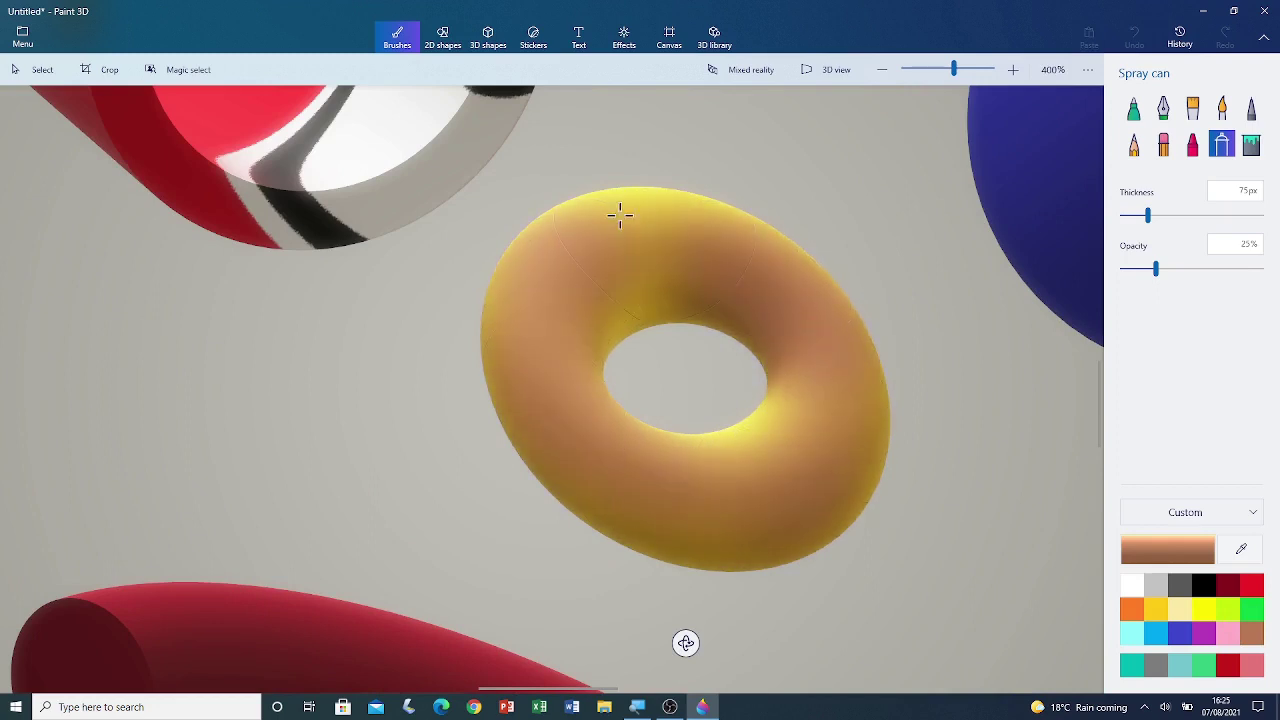
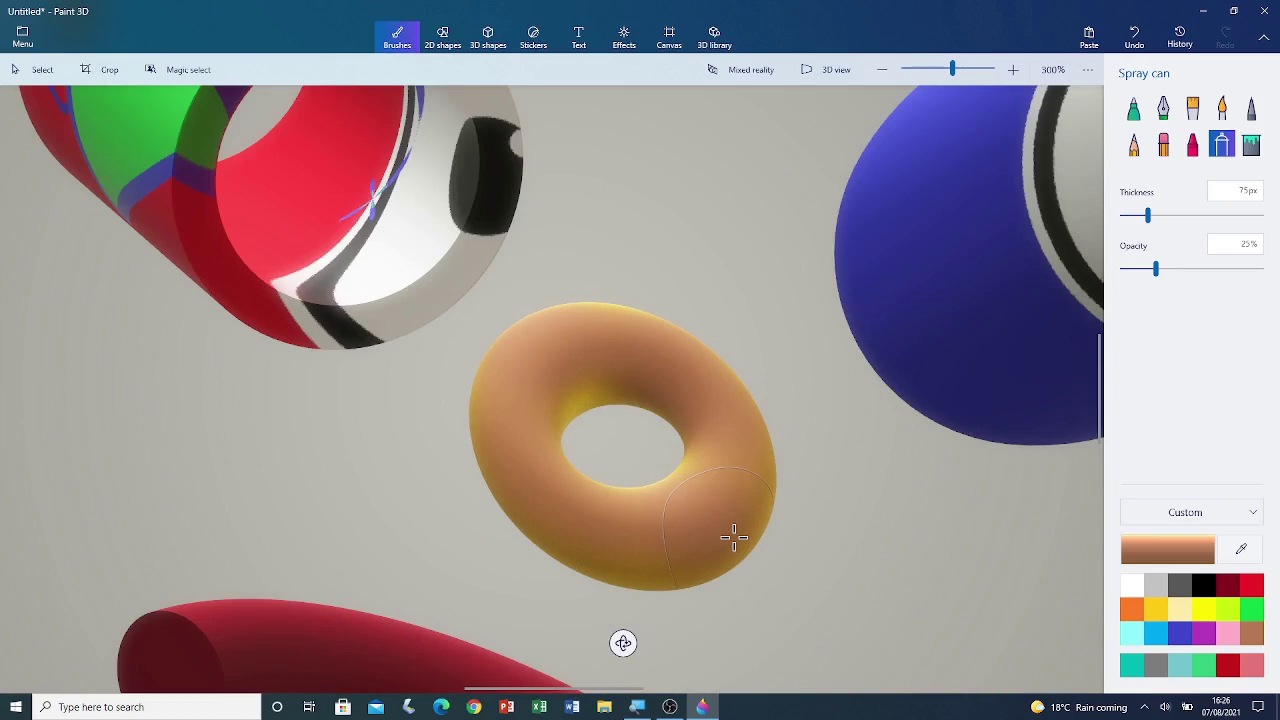
{"action": "left_click", "coordinate": [1228, 634]}
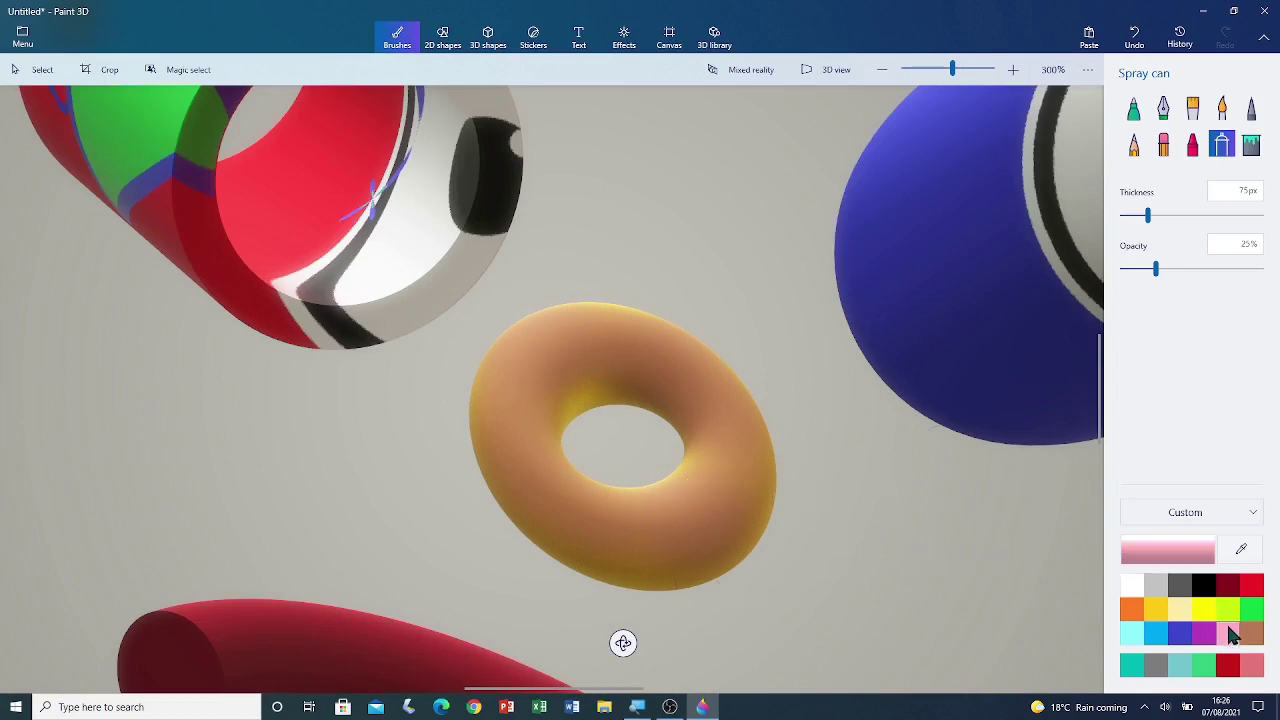
{"action": "mouse_move", "coordinate": [680, 512]}
{"action": "left_mouse_down"}
{"action": "mouse_move", "coordinate": [543, 490]}
{"action": "mouse_move", "coordinate": [498, 436]}
{"action": "mouse_move", "coordinate": [521, 373]}
{"action": "mouse_move", "coordinate": [558, 355]}
{"action": "mouse_move", "coordinate": [635, 355]}
{"action": "mouse_move", "coordinate": [701, 388]}
{"action": "mouse_move", "coordinate": [711, 475]}
{"action": "mouse_move", "coordinate": [653, 535]}
{"action": "mouse_move", "coordinate": [583, 525]}
{"action": "mouse_move", "coordinate": [544, 492]}
{"action": "mouse_move", "coordinate": [527, 399]}
{"action": "mouse_move", "coordinate": [548, 379]}
{"action": "mouse_move", "coordinate": [646, 379]}
{"action": "mouse_move", "coordinate": [726, 426]}
{"action": "mouse_move", "coordinate": [729, 504]}
{"action": "mouse_move", "coordinate": [729, 524]}
{"action": "mouse_move", "coordinate": [602, 545]}
{"action": "mouse_move", "coordinate": [563, 528]}
{"action": "left_mouse_up"}
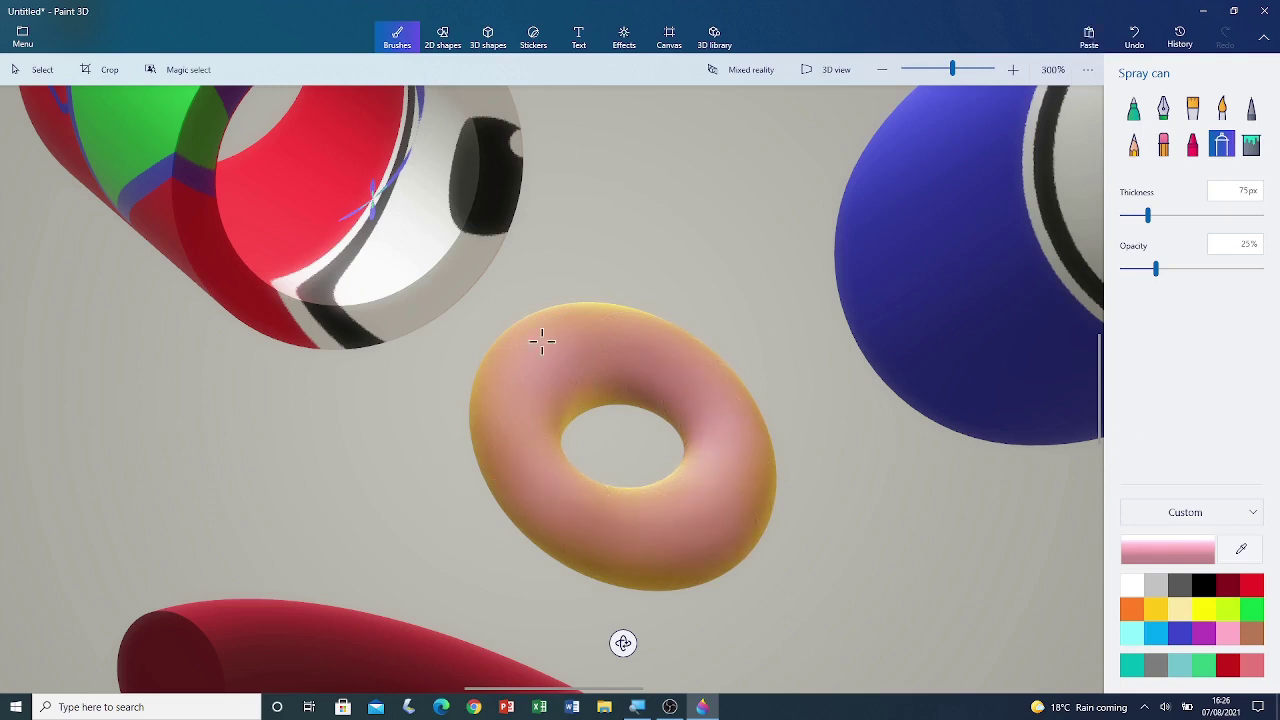
- Draw small turquoise-blue sprinkles around the doughnut's pink icing with a 1 px marker
{"action": "left_click", "coordinate": [1135, 110]}
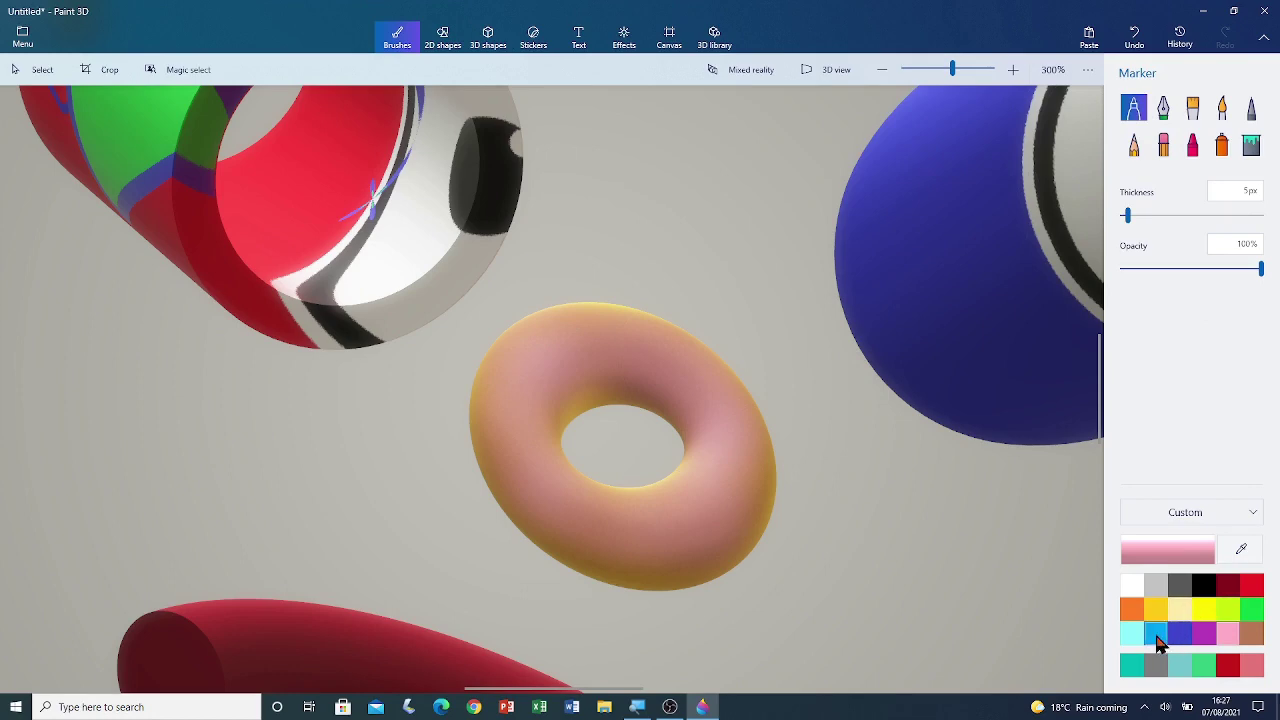
{"action": "left_click", "coordinate": [1158, 643]}
{"action": "key", "text": "ctrl+z"}
{"action": "scroll", "coordinate": [1027, 430], "scroll_direction": "up", "scroll_amount": 2}
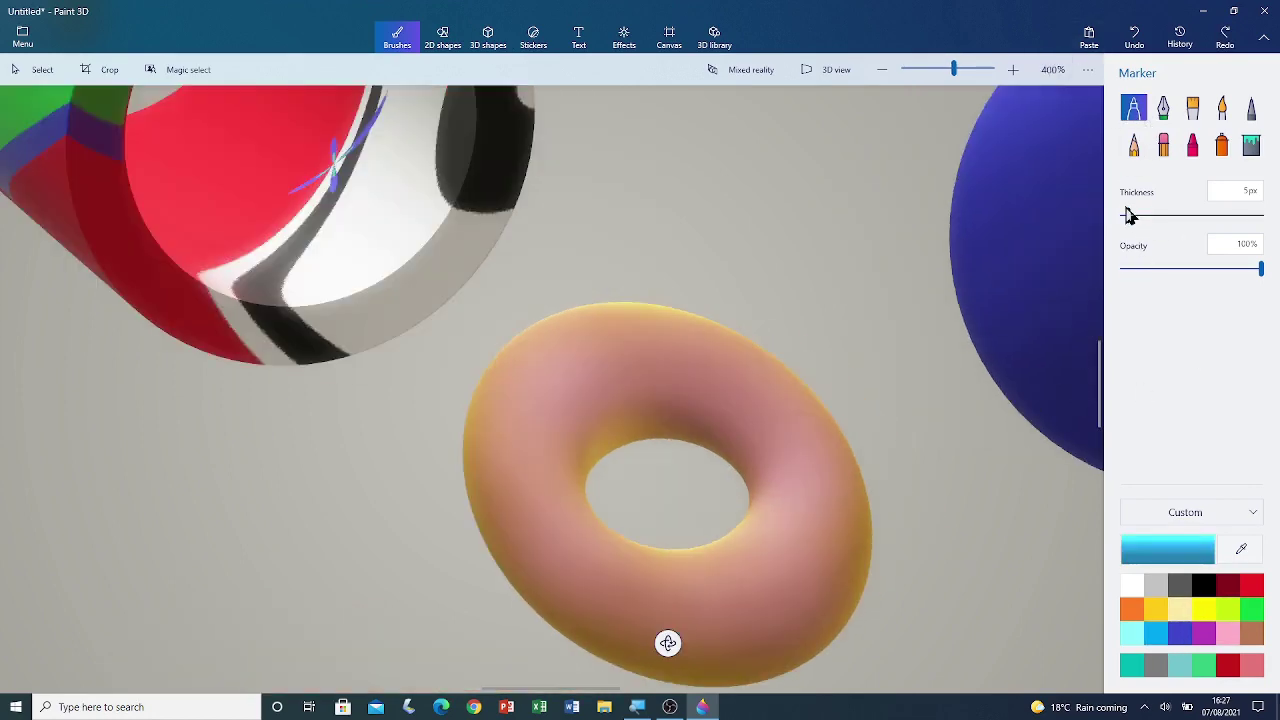
{"action": "left_click", "coordinate": [1123, 216]}
{"action": "left_click", "coordinate": [641, 372]}
{"action": "left_click", "coordinate": [708, 403]}
{"action": "left_click", "coordinate": [768, 423]}
{"action": "left_click", "coordinate": [793, 500]}
{"action": "left_click_drag", "start_coordinate": [740, 547], "coordinate": [766, 563]}
{"action": "left_click", "coordinate": [644, 583]}
{"action": "left_click", "coordinate": [585, 551]}
{"action": "left_click", "coordinate": [543, 484]}
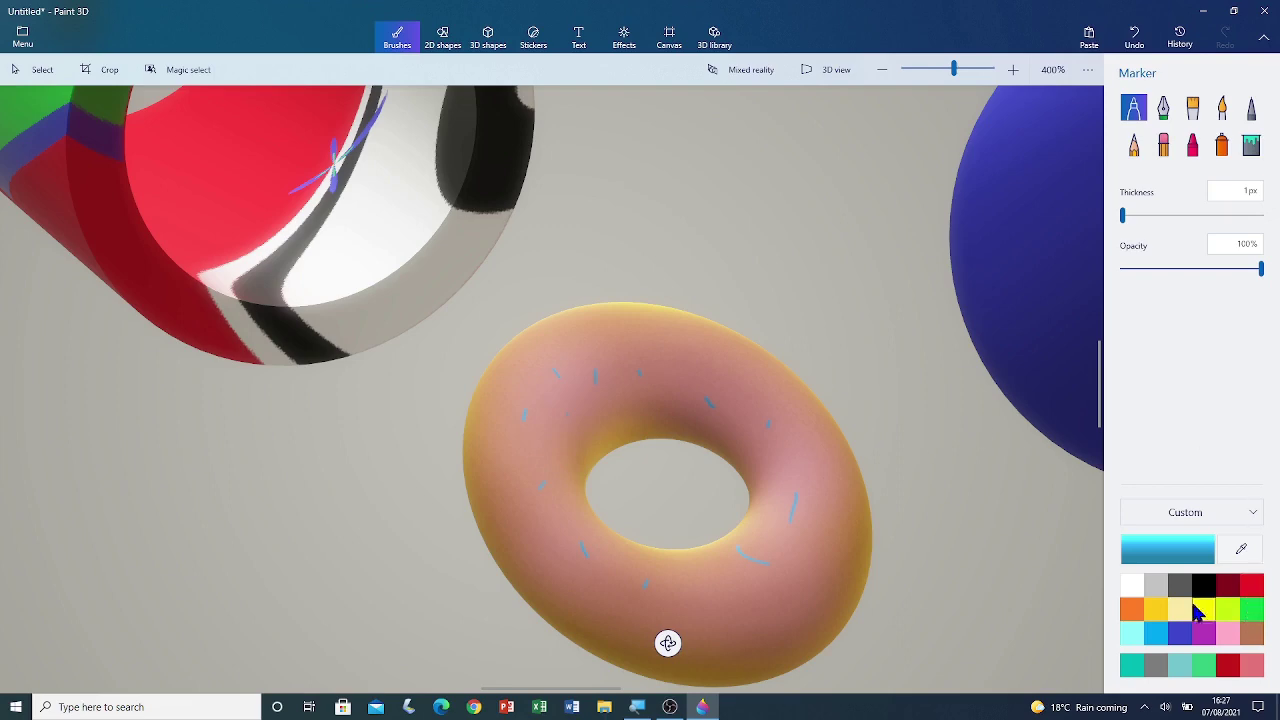
- Add a few short brown sprinkles to the doughnut with the 1 px marker
{"action": "left_click", "coordinate": [1252, 632]}
{"action": "left_click_drag", "start_coordinate": [546, 434], "coordinate": [522, 477]}
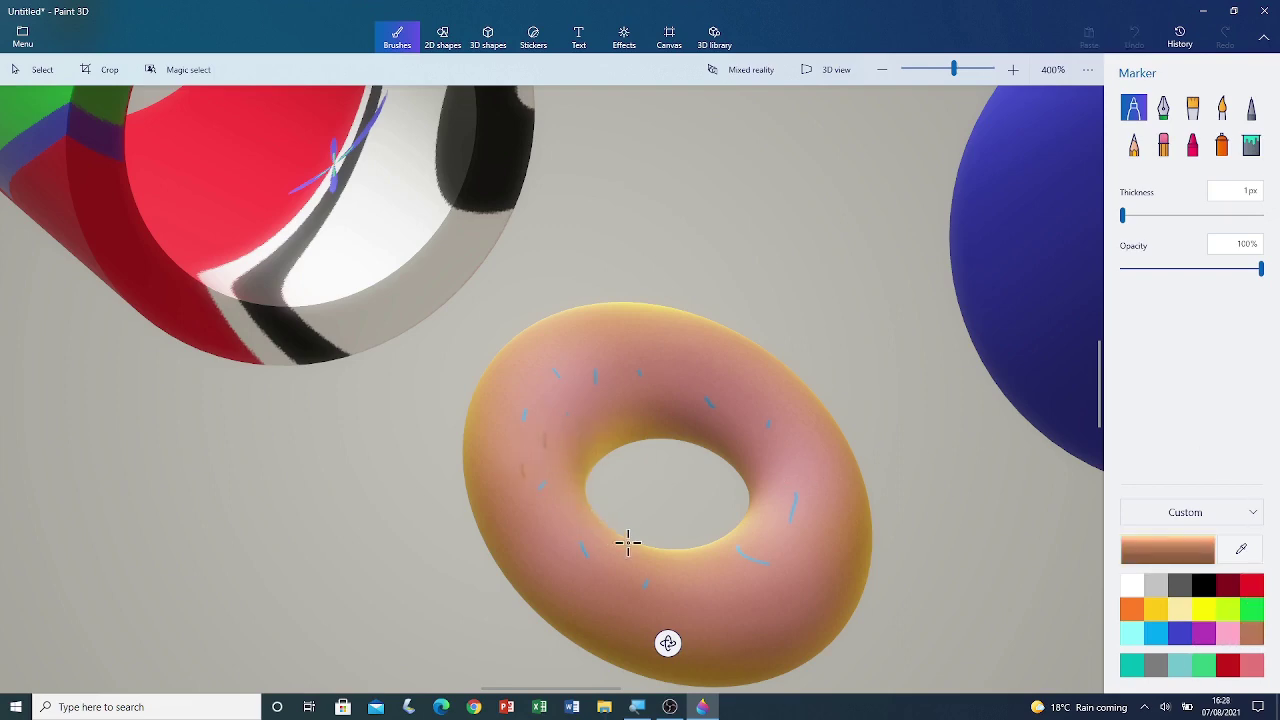
{"action": "left_click_drag", "start_coordinate": [766, 532], "coordinate": [797, 543]}
- Add short red sprinkles all around the doughnut's hole with the 1 px marker
{"action": "left_click", "coordinate": [1250, 588]}
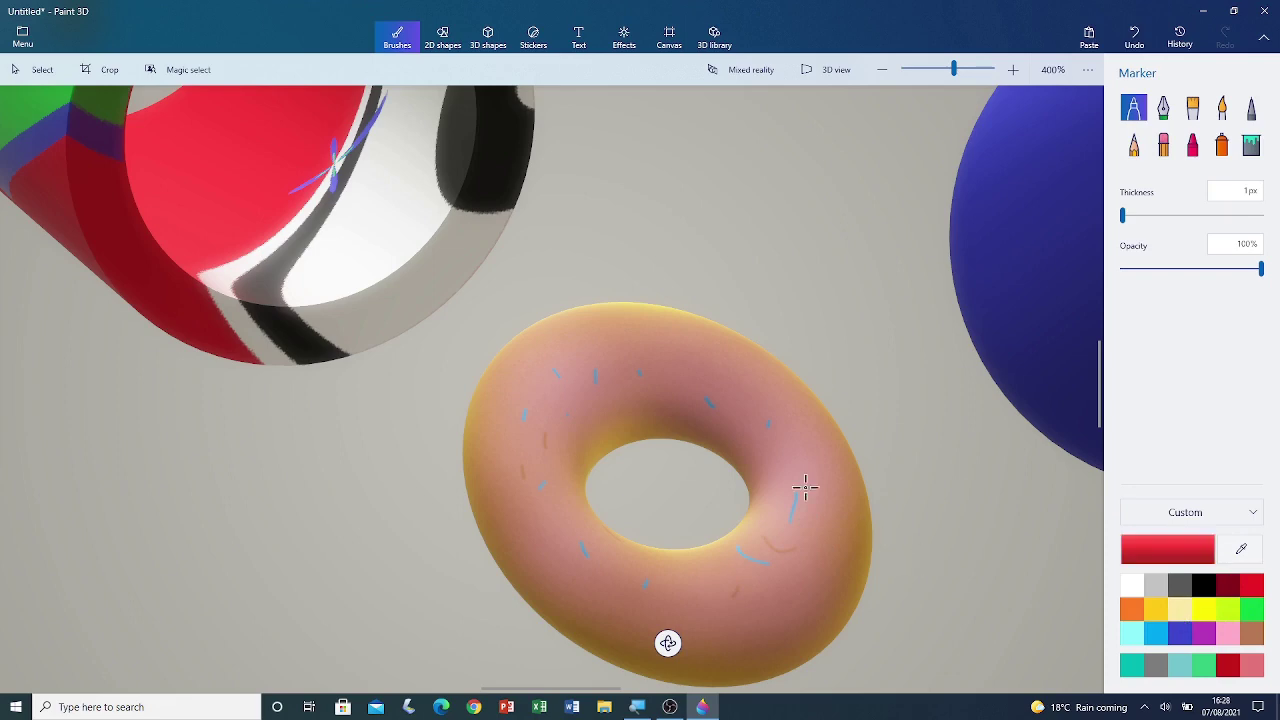
{"action": "left_click_drag", "start_coordinate": [790, 458], "coordinate": [798, 466]}
{"action": "left_click_drag", "start_coordinate": [822, 508], "coordinate": [808, 523]}
{"action": "left_click_drag", "start_coordinate": [713, 590], "coordinate": [694, 578]}
{"action": "left_click_drag", "start_coordinate": [587, 566], "coordinate": [623, 560]}
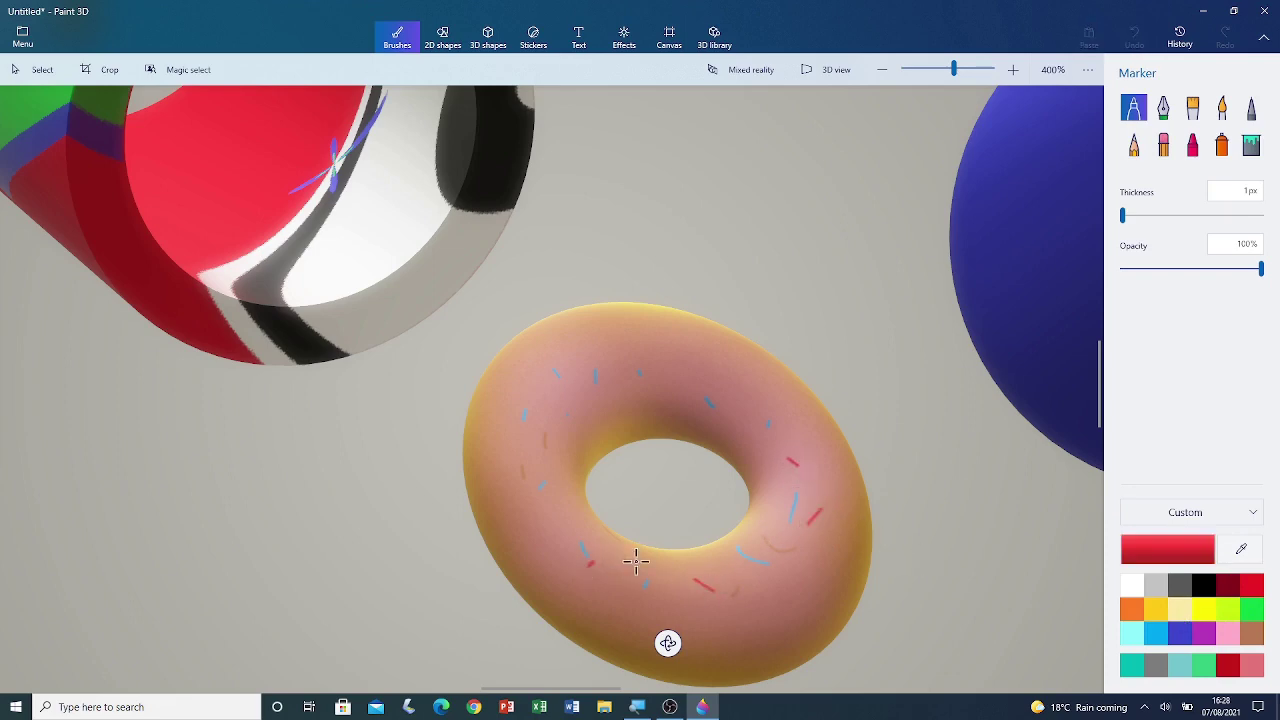
{"action": "left_click_drag", "start_coordinate": [572, 512], "coordinate": [549, 521]}
{"action": "left_click_drag", "start_coordinate": [566, 473], "coordinate": [563, 459]}
{"action": "left_click_drag", "start_coordinate": [588, 399], "coordinate": [622, 396]}
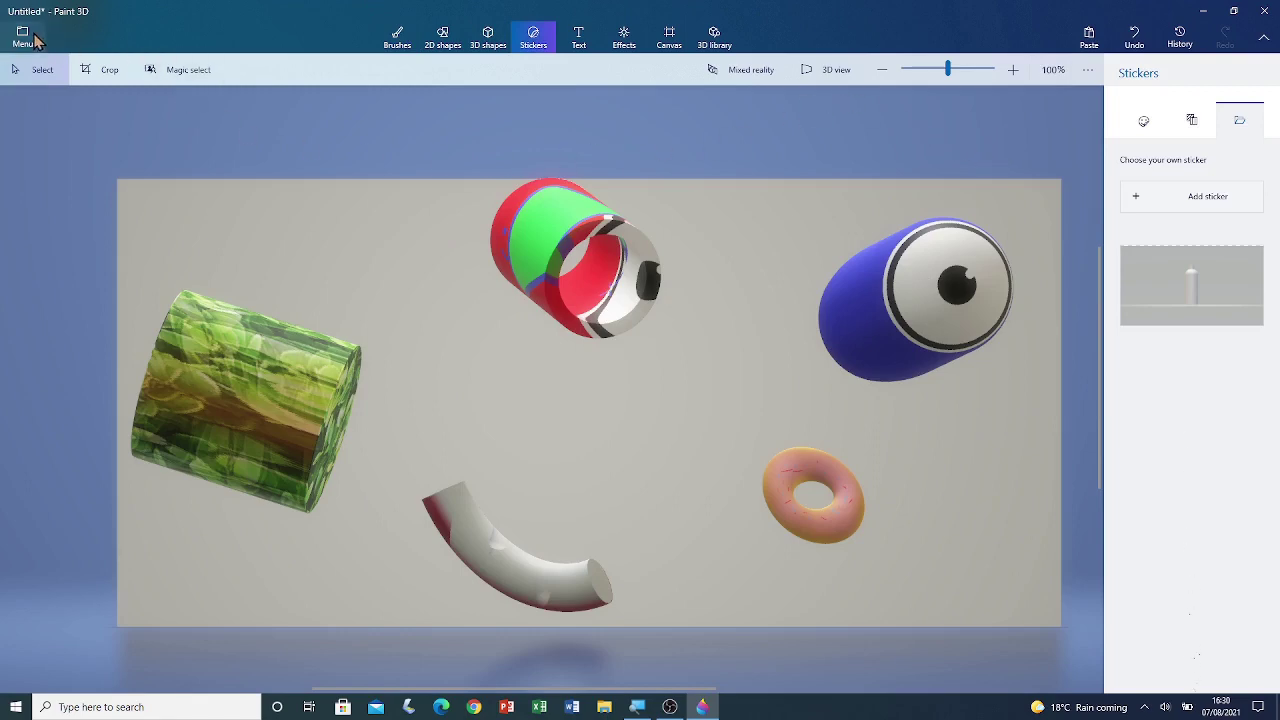
- Save the drawing as a Paint 3D project named "Last 5 3D Objects" and close it
{"action": "key", "text": "ctrl+o"}
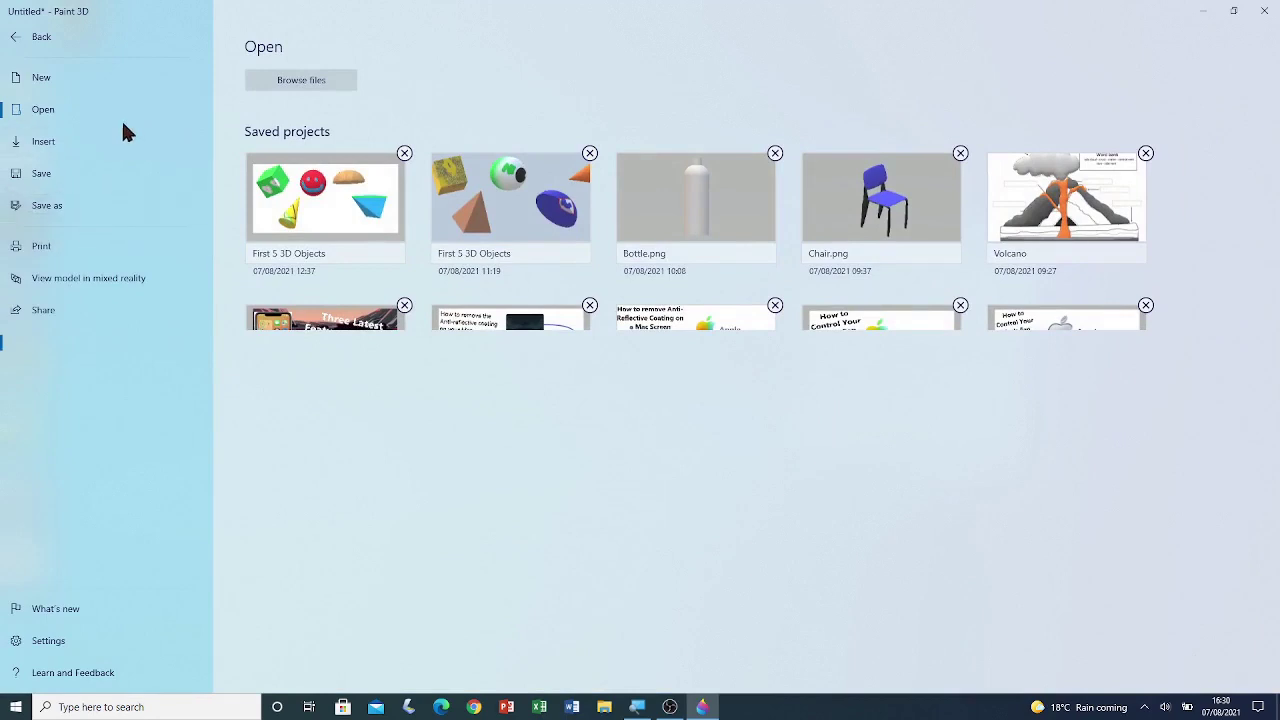
{"action": "left_click", "coordinate": [84, 180]}
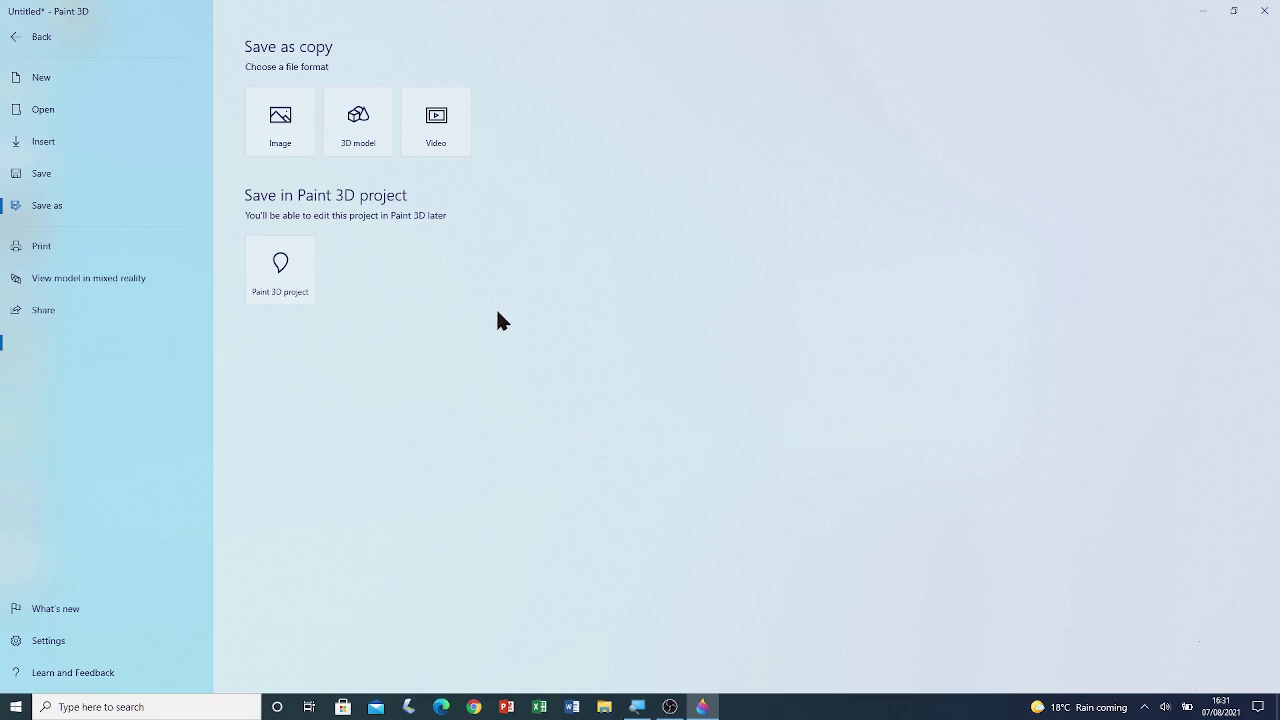
{"action": "left_click", "coordinate": [285, 258]}
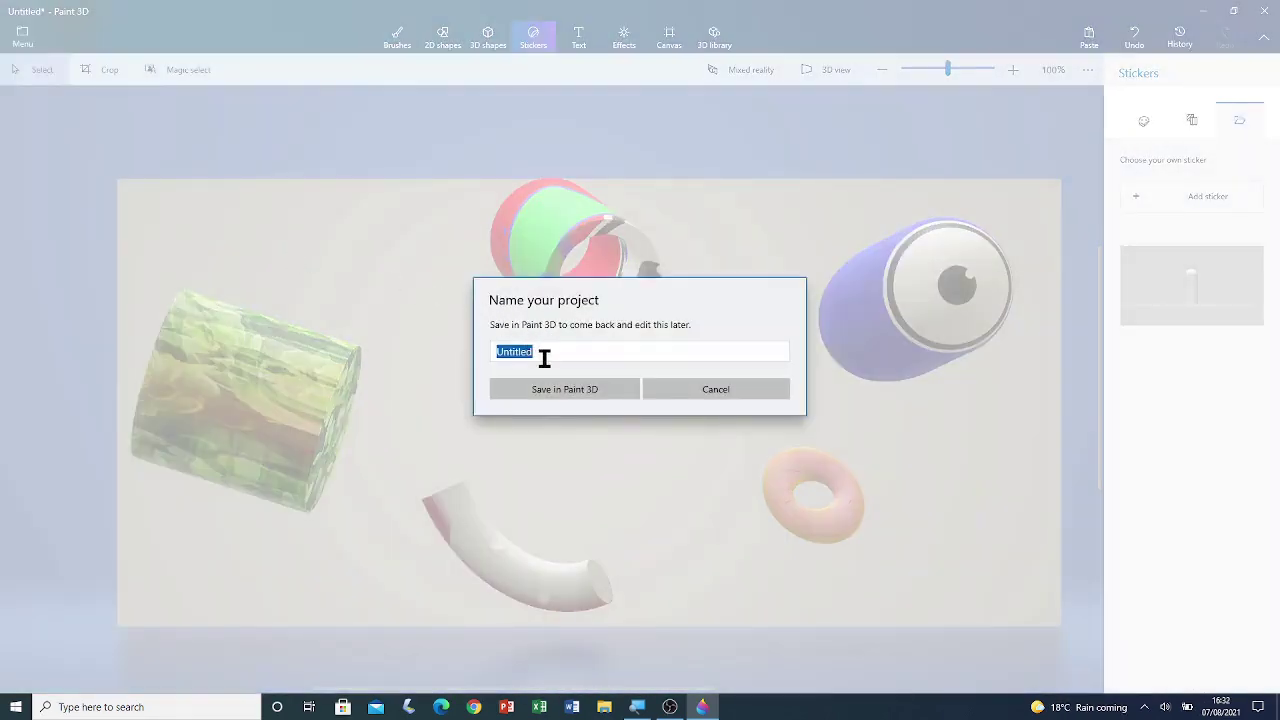
{"action": "type", "text": "I"}
{"action": "type", "text": "ast 5 3D shapes"}
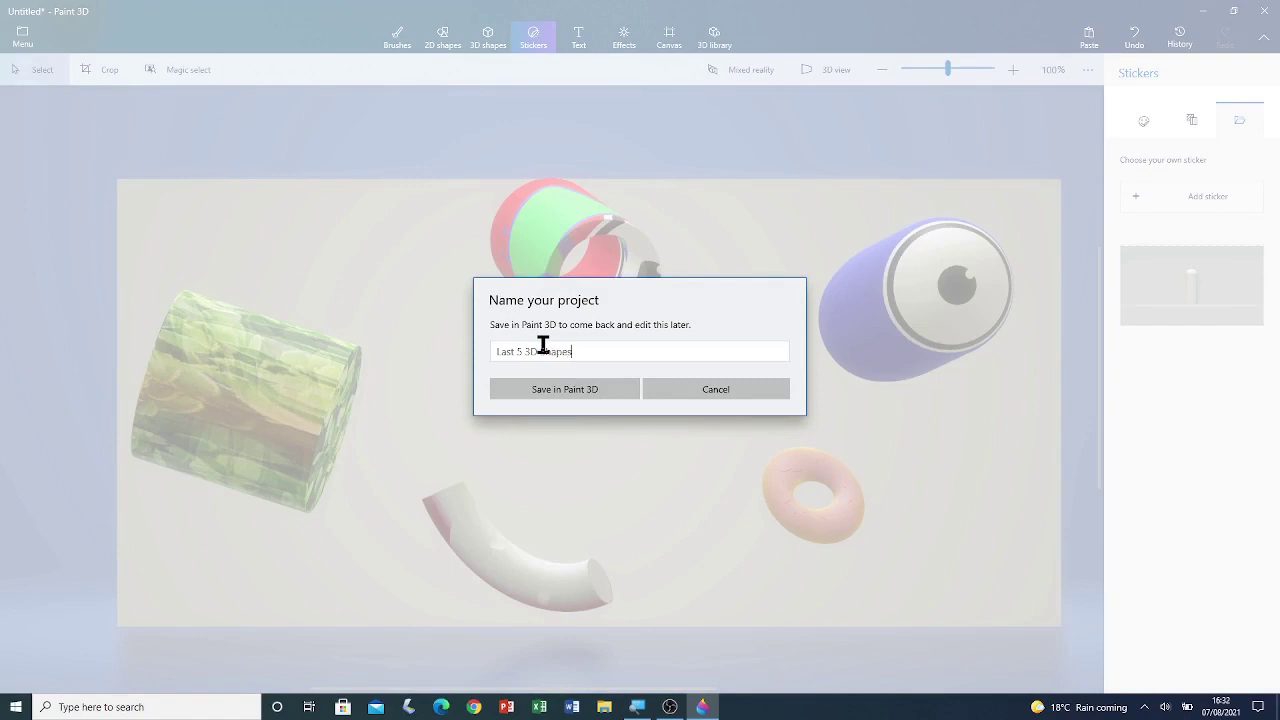
{"action": "left_click_drag", "start_coordinate": [497, 352], "coordinate": [551, 354]}
{"action": "left_click", "coordinate": [561, 351]}
{"action": "left_click", "coordinate": [611, 390]}
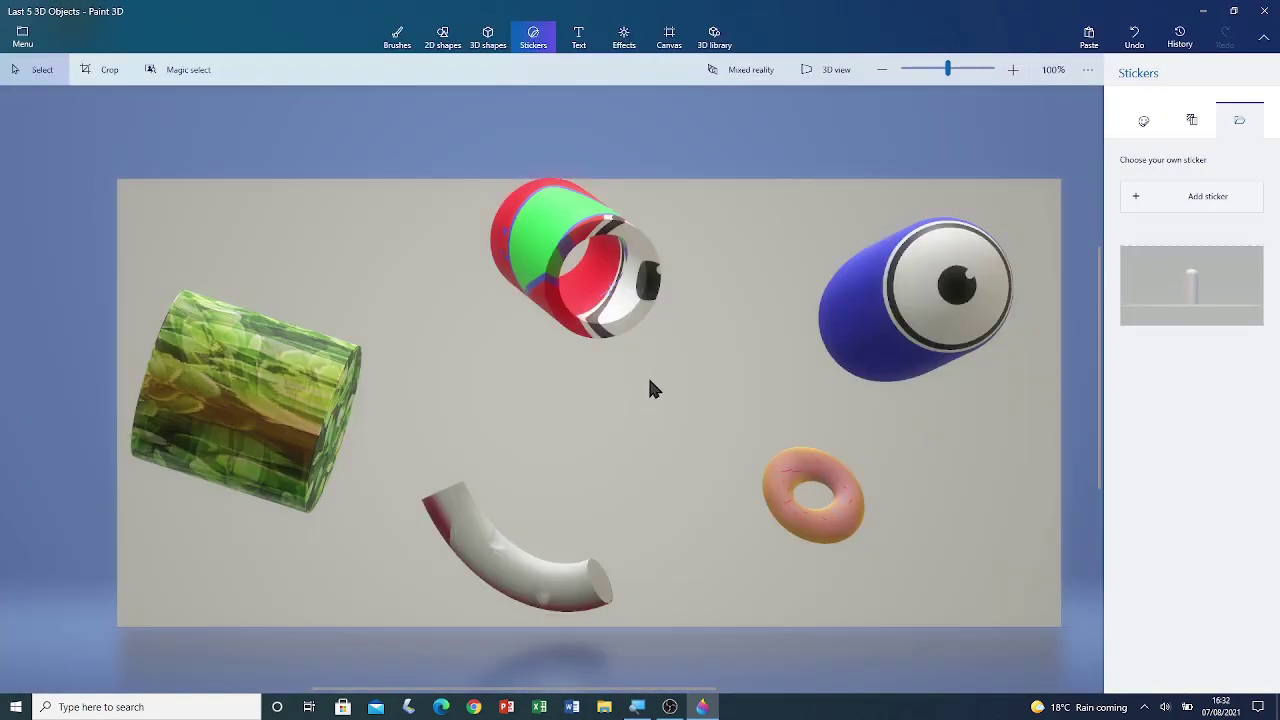
{"action": "scroll", "coordinate": [760, 330], "scroll_direction": "down", "scroll_amount": 3}
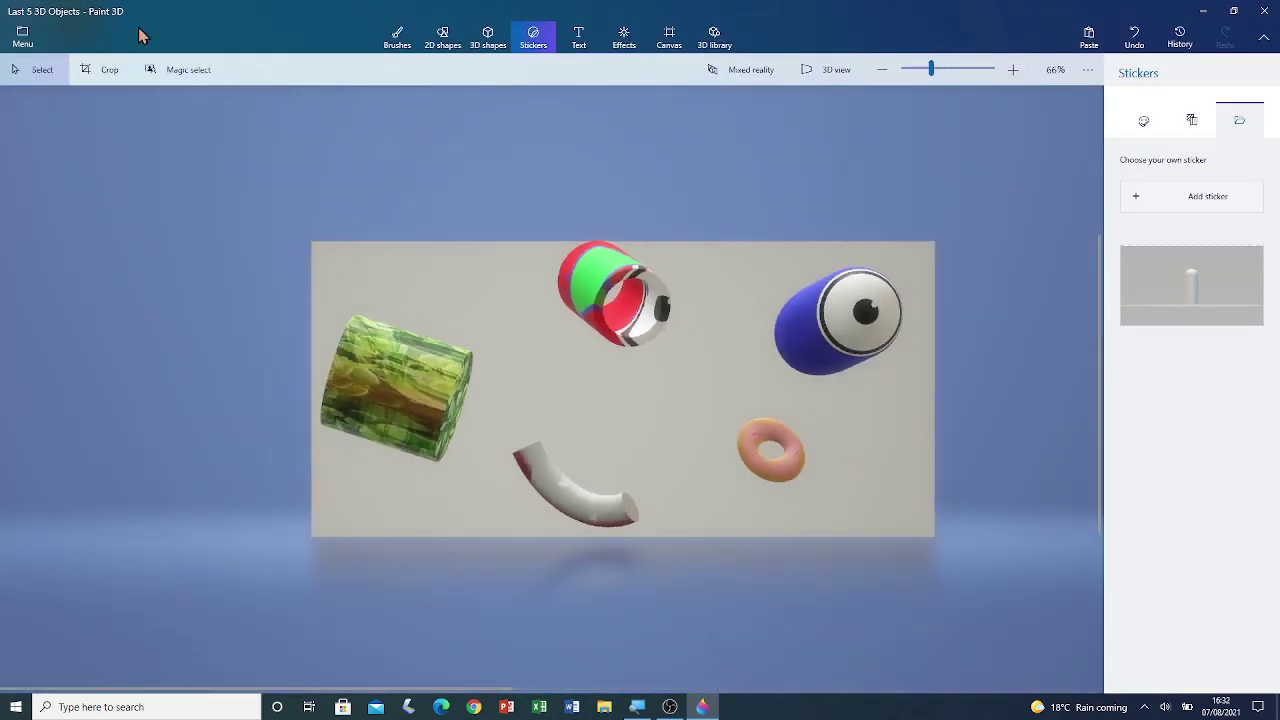
{"action": "left_click", "coordinate": [1264, 10]}
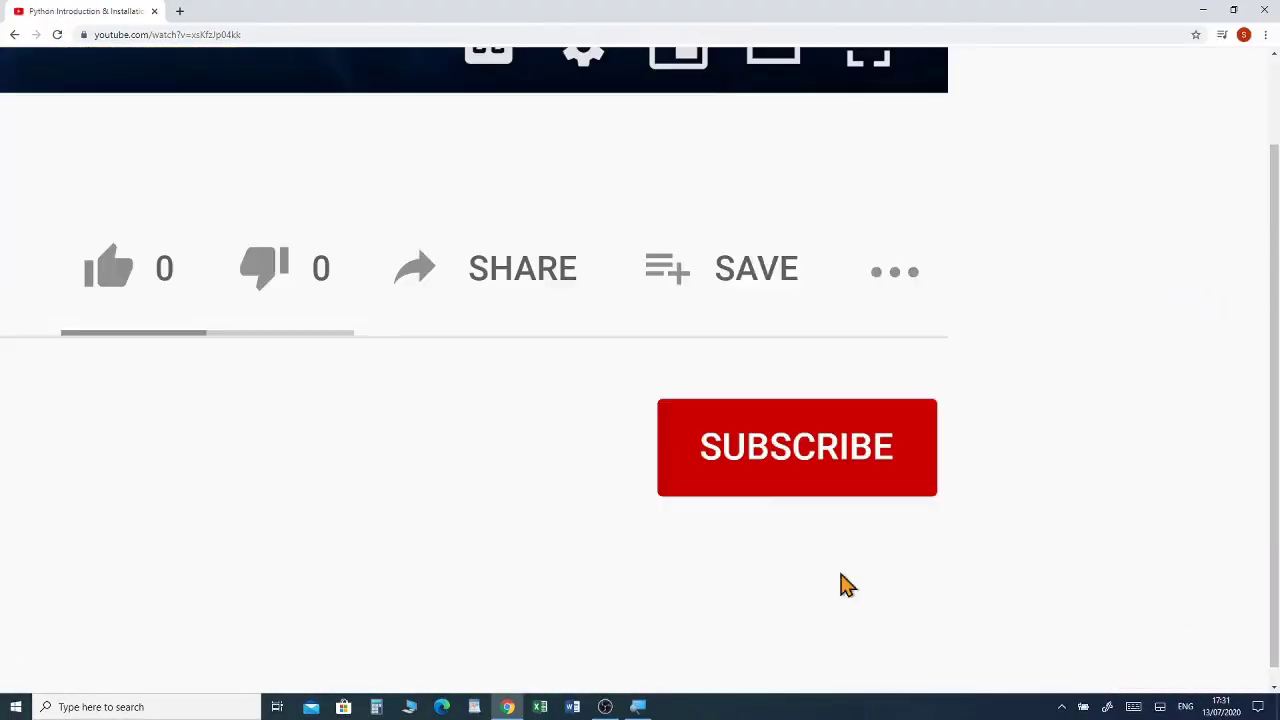
- Switch to YouTube in Chrome, subscribe to the channel and like the Python introduction video
{"action": "left_click", "coordinate": [826, 492]}
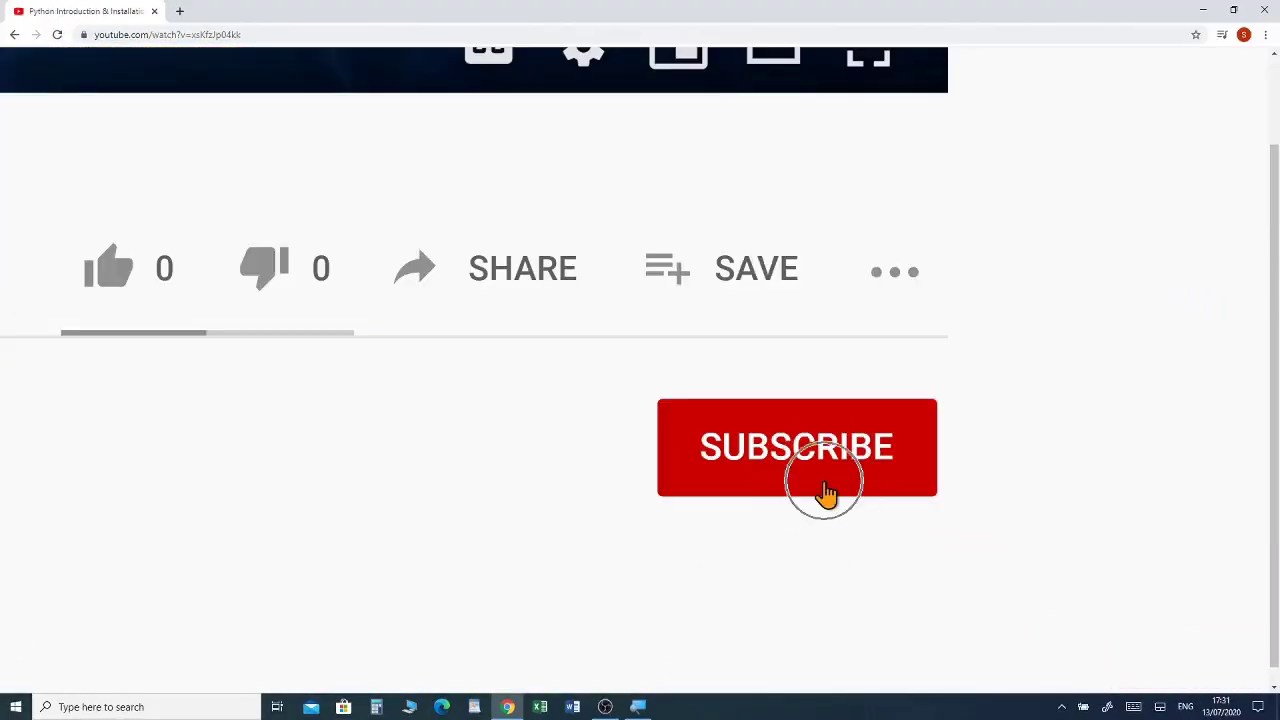
{"action": "left_click", "coordinate": [895, 462]}
{"action": "left_click", "coordinate": [966, 449]}
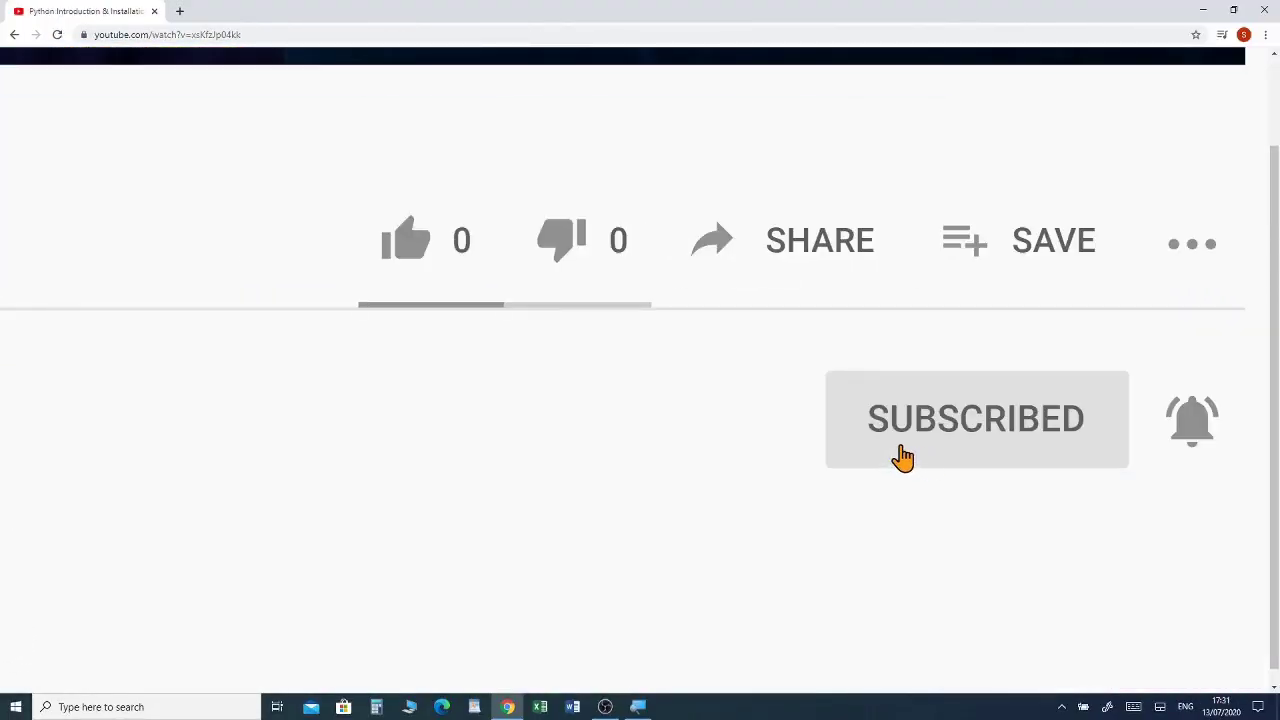
{"action": "left_click", "coordinate": [441, 263]}
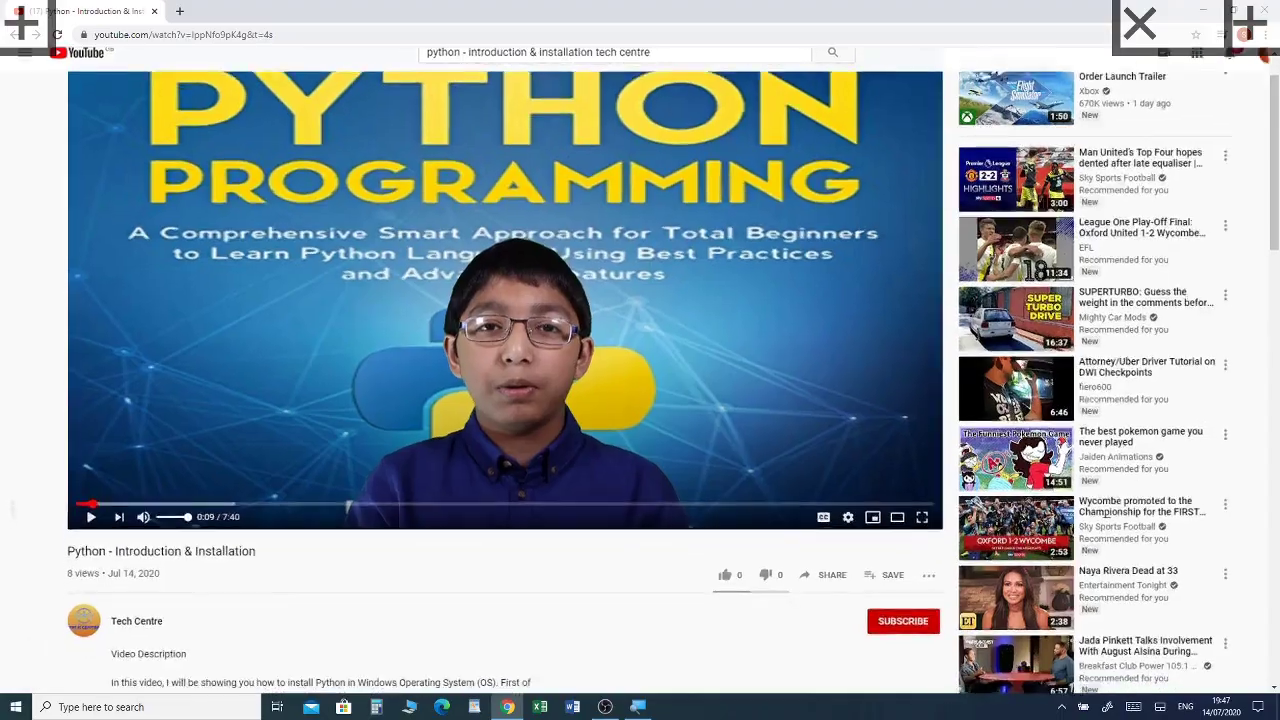
- Enlarge the "Python - Introduction & Installation" video page and expand the full video description
{"action": "scroll", "coordinate": [151, 225], "scroll_direction": "up", "scroll_amount": 3, "text": "ctrl"}
{"action": "scroll", "coordinate": [151, 225], "scroll_direction": "down", "scroll_amount": 2}
{"action": "scroll", "coordinate": [151, 225], "scroll_direction": "down", "scroll_amount": 1}
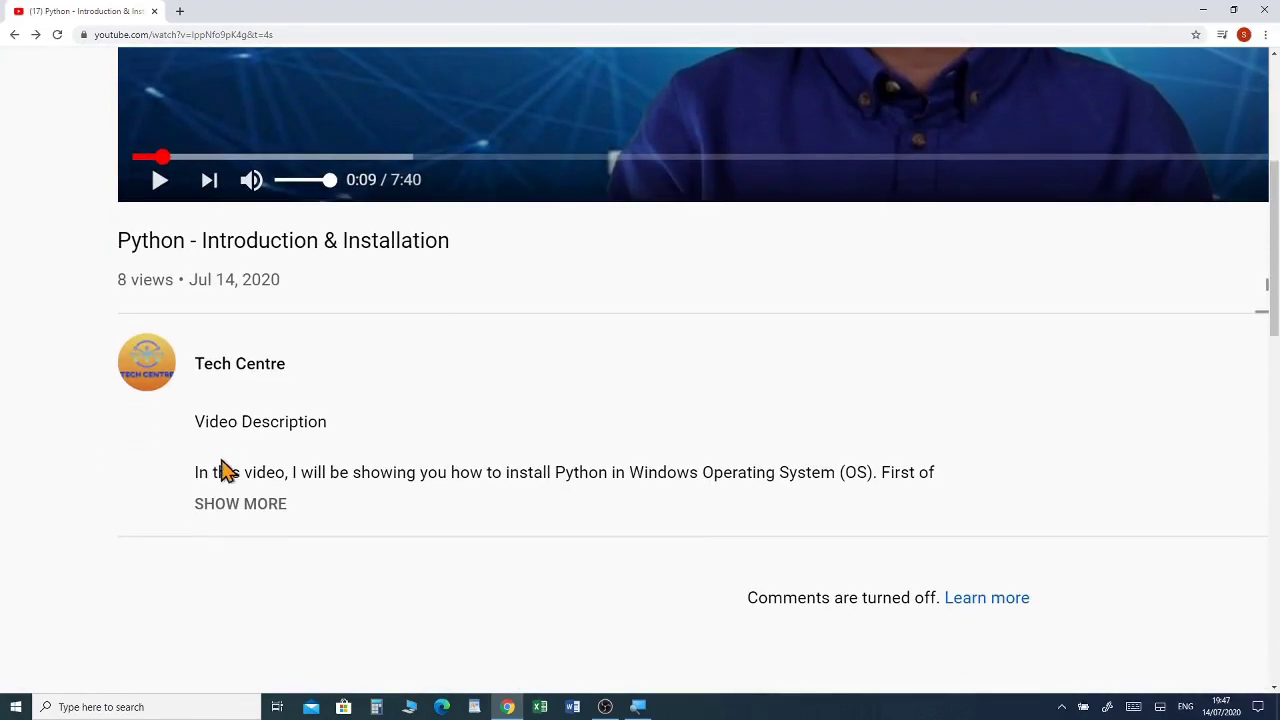
{"action": "left_click", "coordinate": [238, 503]}
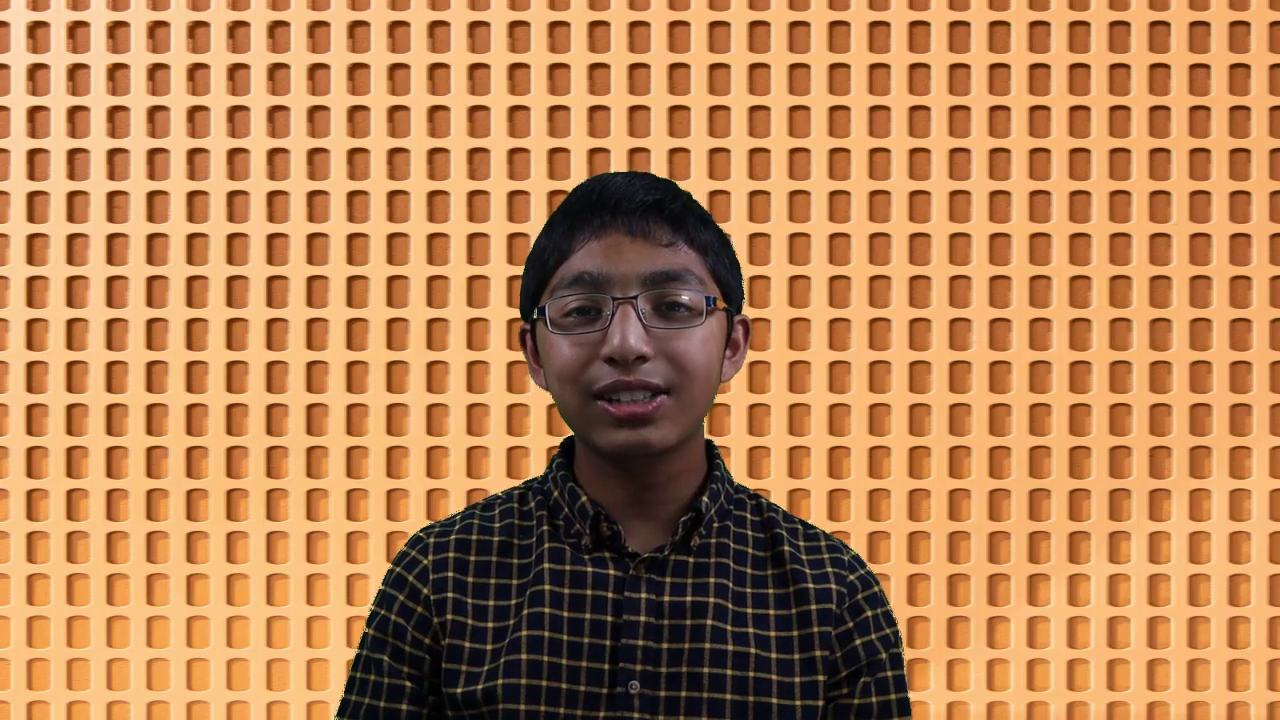